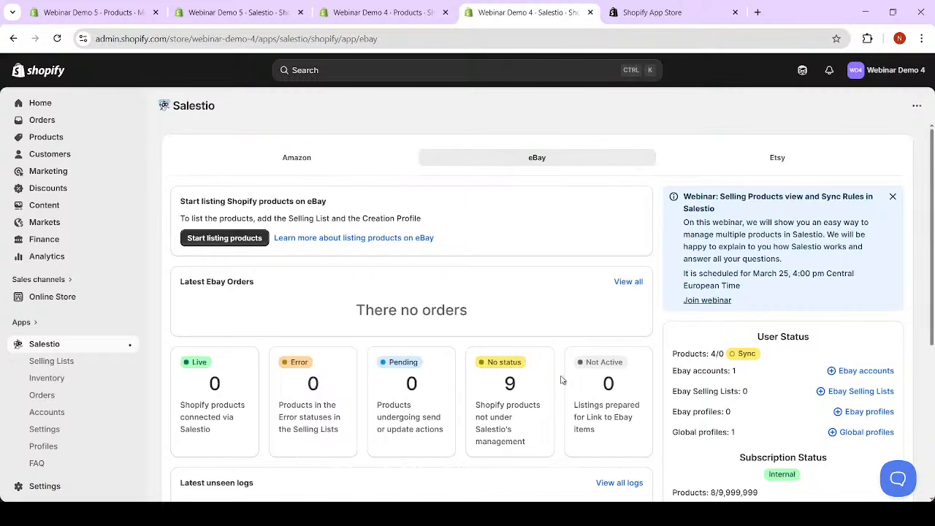
- Switch to the Shopify App Store, search for "salestio" and open the "Amazon, eBay, Etsy — Salestio" app listing
{"action": "left_click", "coordinate": [672, 14]}
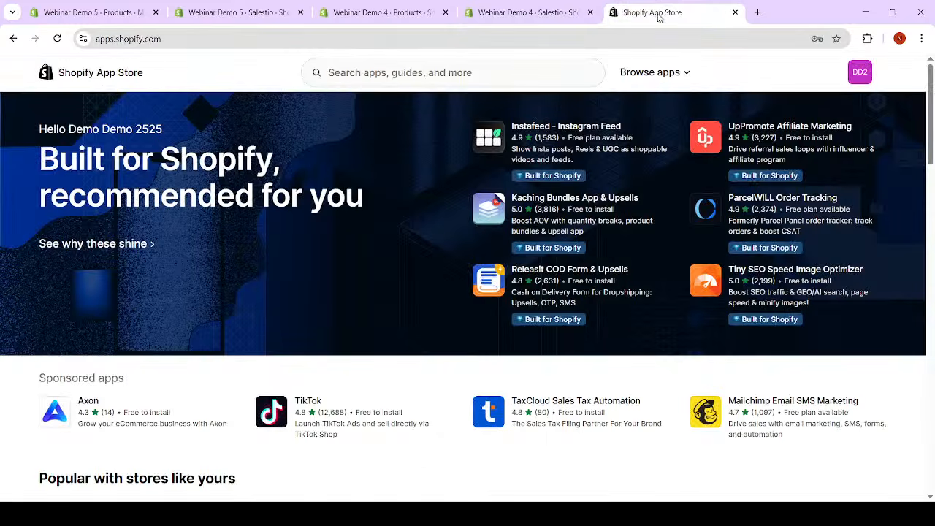
{"action": "left_click", "coordinate": [342, 73]}
{"action": "type", "text": "sa"}
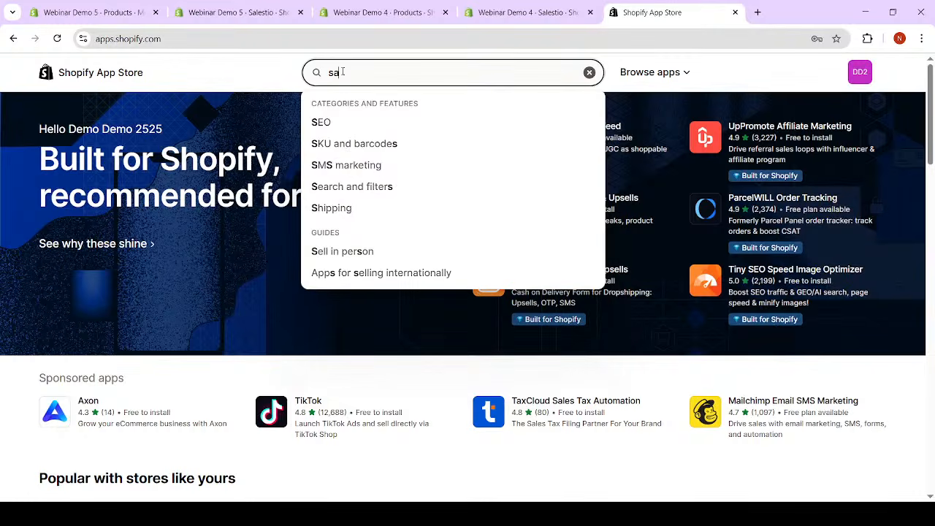
{"action": "type", "text": "lestio"}
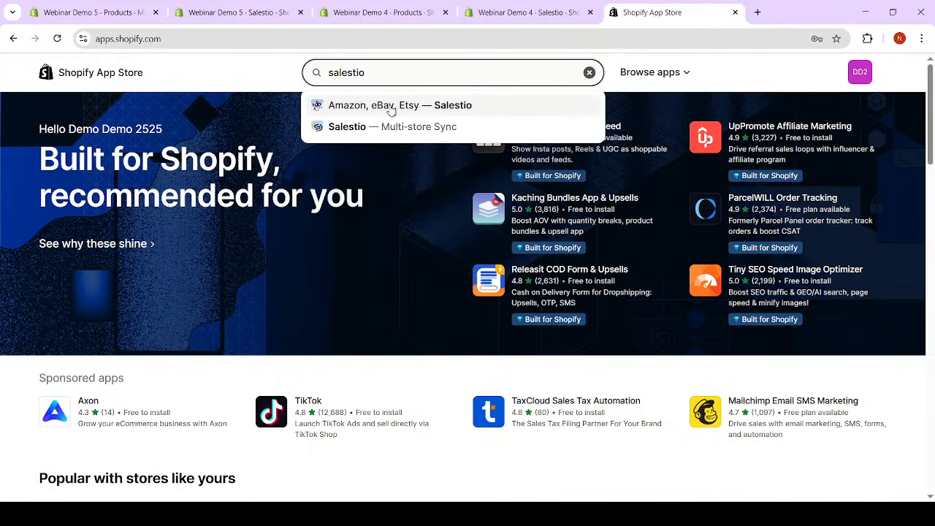
{"action": "left_click", "coordinate": [355, 108]}
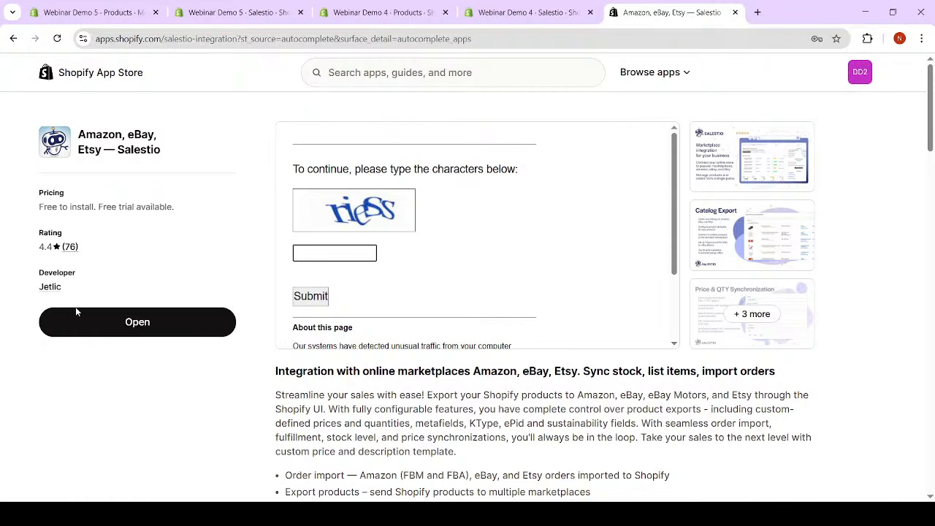
- Return to the Salestio app in the store admin and review the connected accounts for eBay, Amazon and Etsy
{"action": "left_click", "coordinate": [555, 11]}
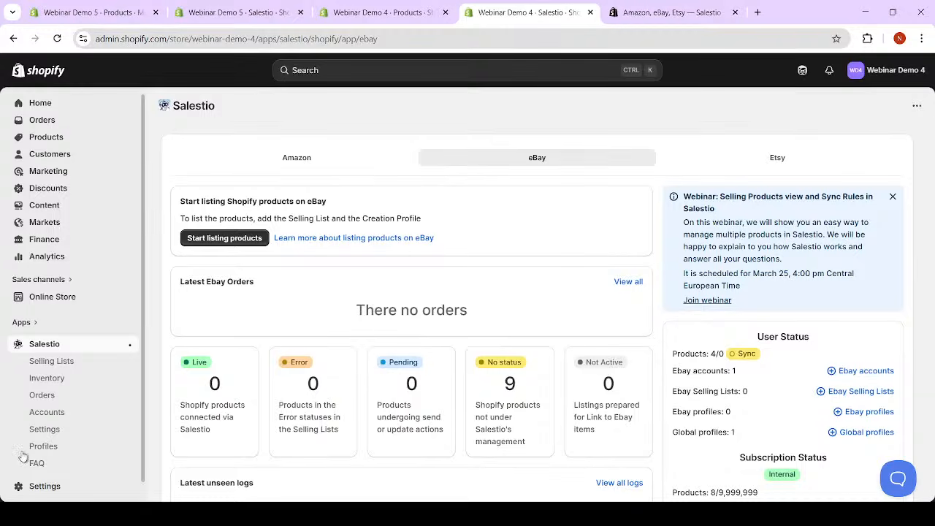
{"action": "left_click", "coordinate": [67, 413]}
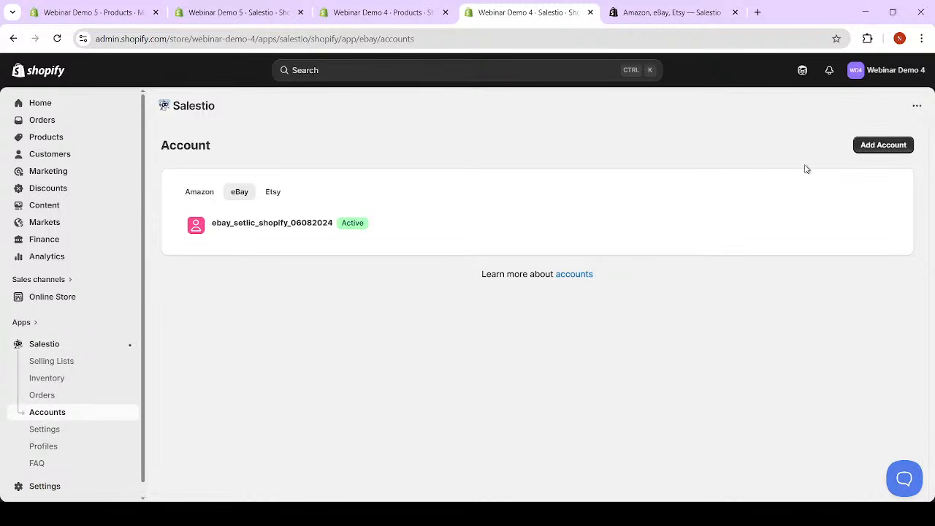
{"action": "left_click", "coordinate": [241, 192]}
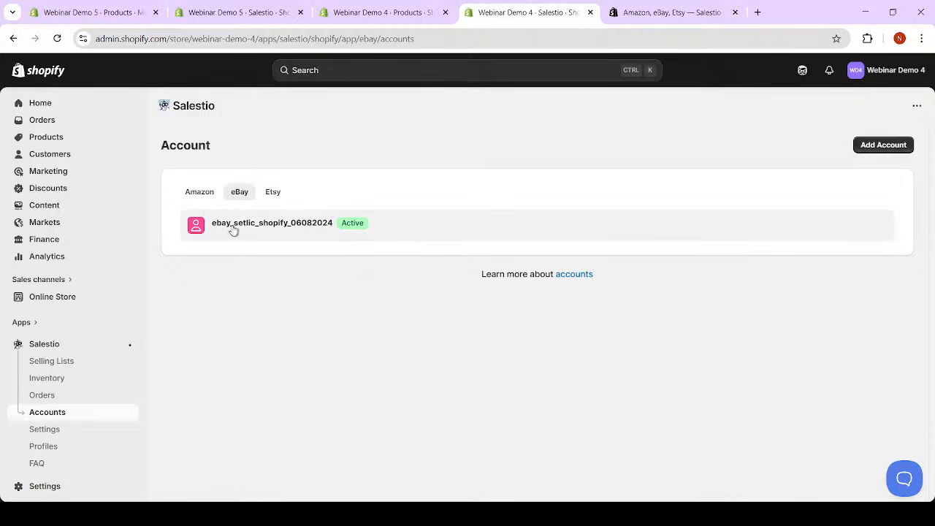
{"action": "left_click", "coordinate": [208, 194]}
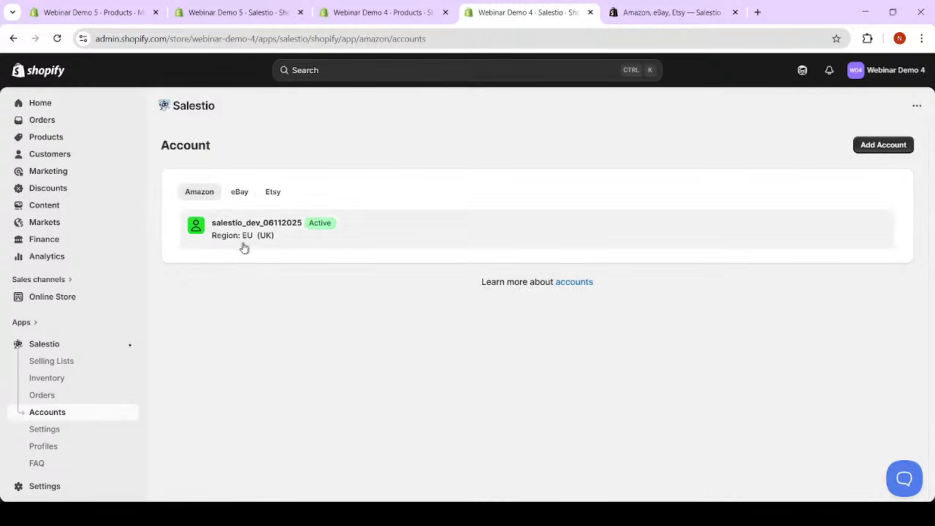
{"action": "left_click", "coordinate": [275, 195]}
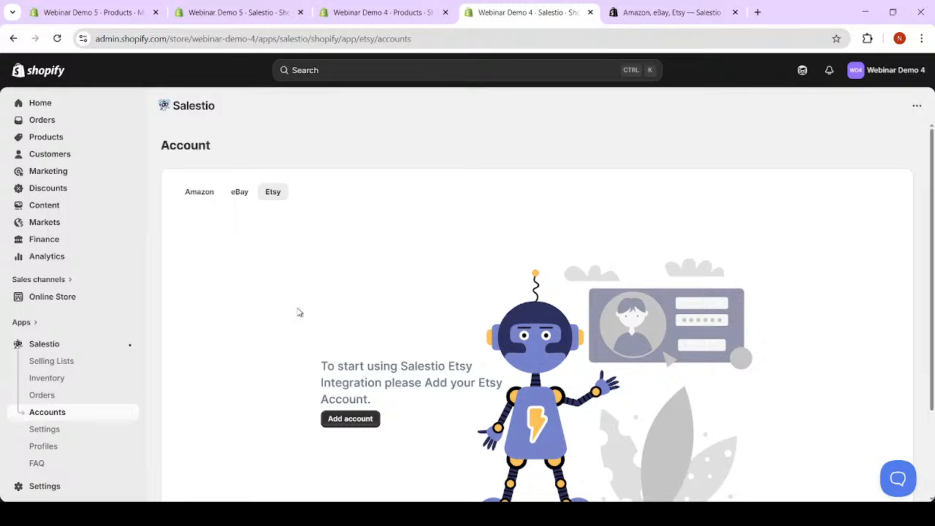
{"action": "left_click", "coordinate": [237, 192]}
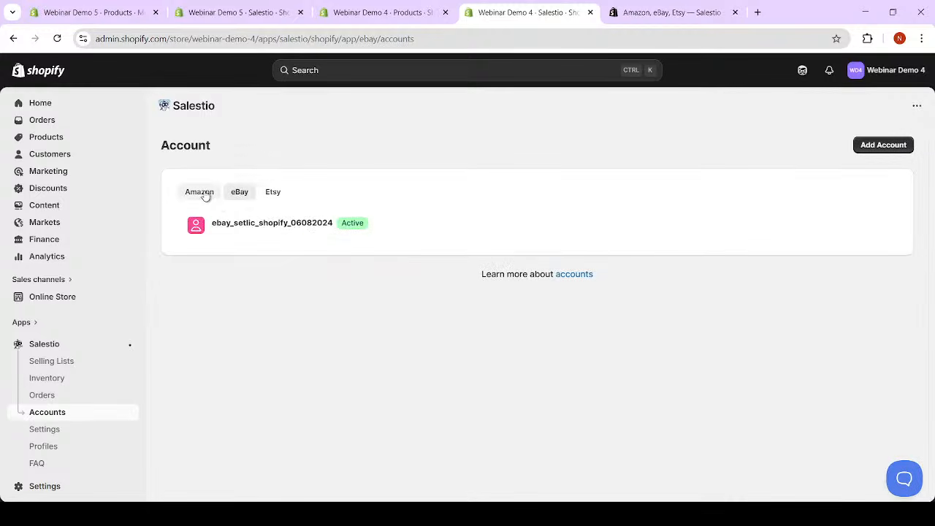
{"action": "left_click", "coordinate": [204, 192]}
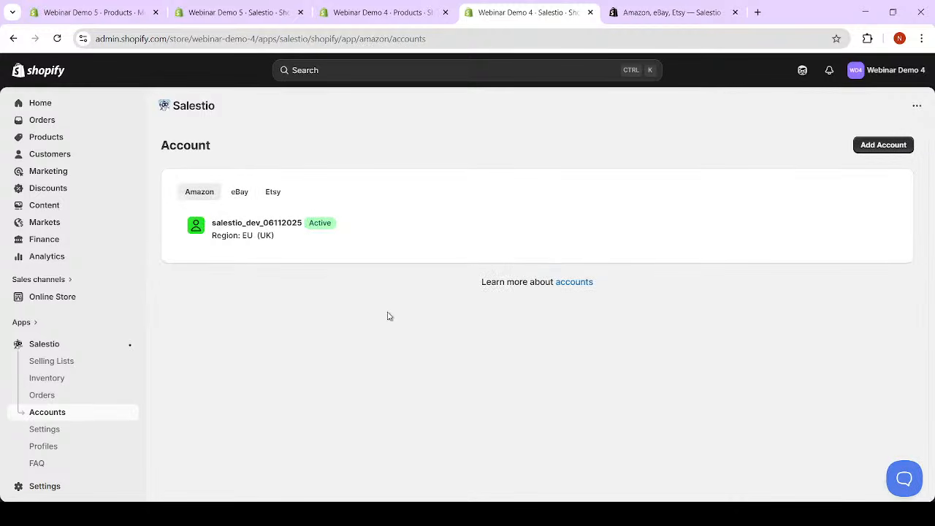
- Open Salestio's Amazon selling lists and switch to the Selling Products mode
{"action": "left_click", "coordinate": [61, 363]}
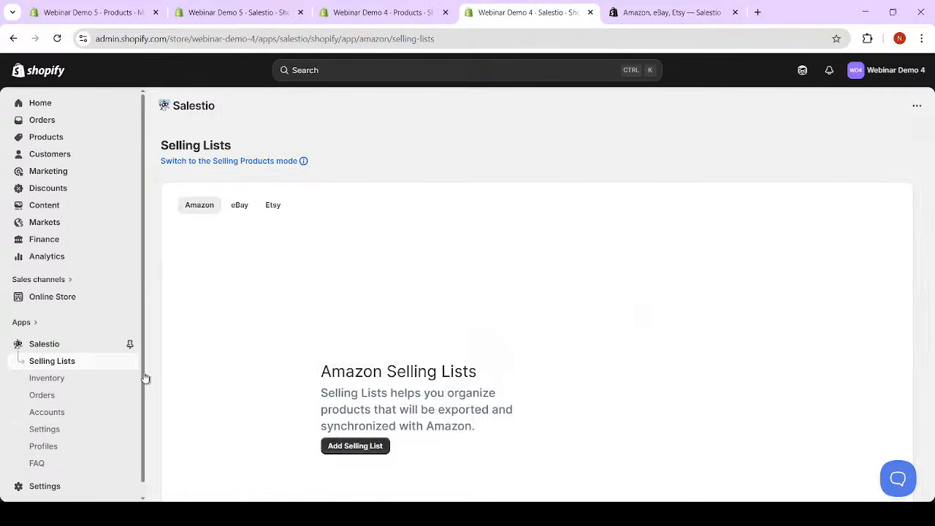
{"action": "scroll", "coordinate": [409, 198], "scroll_direction": "down", "scroll_amount": 3}
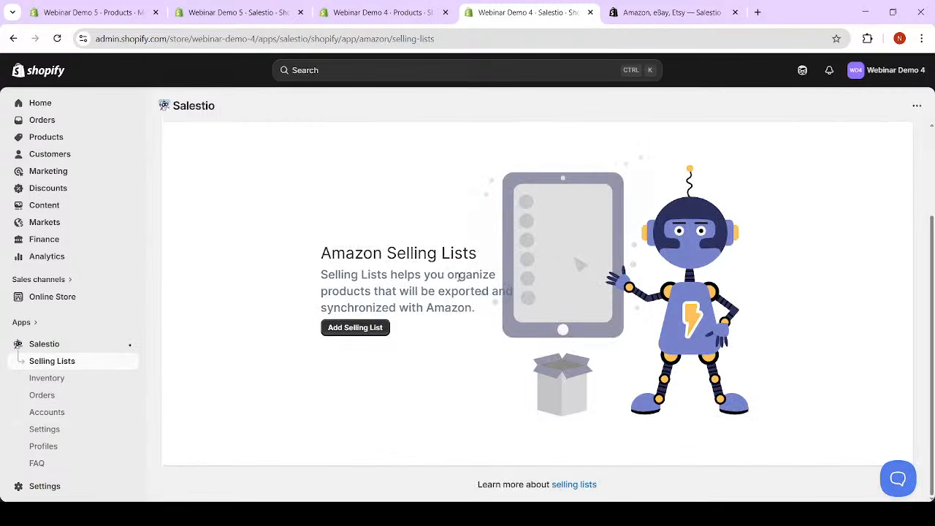
{"action": "scroll", "coordinate": [426, 250], "scroll_direction": "up", "scroll_amount": 3}
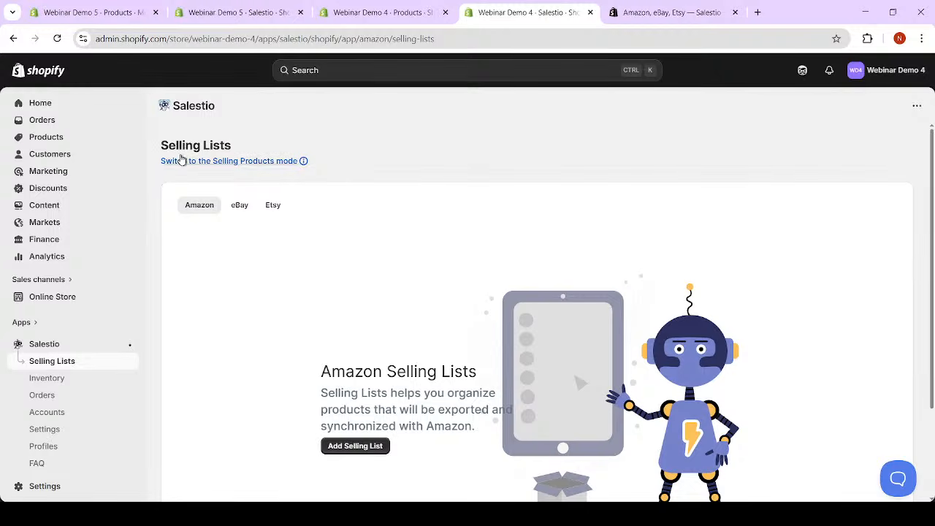
{"action": "left_click", "coordinate": [250, 162]}
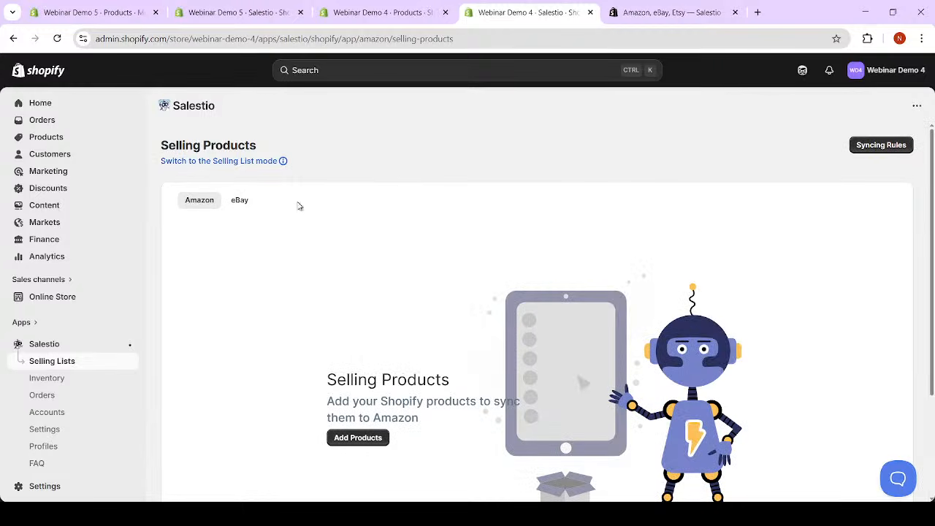
{"action": "scroll", "coordinate": [245, 181], "scroll_direction": "down", "scroll_amount": 1}
{"action": "scroll", "coordinate": [244, 181], "scroll_direction": "down", "scroll_amount": 2}
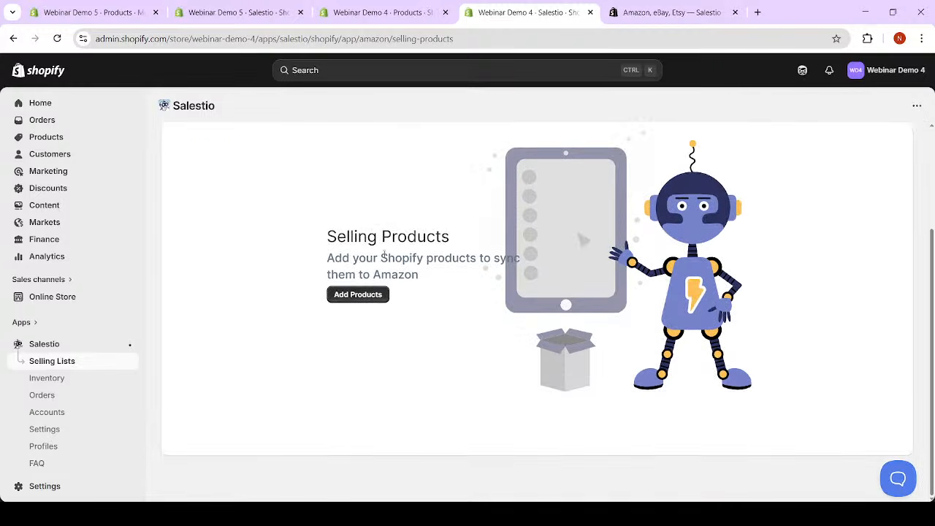
{"action": "scroll", "coordinate": [358, 178], "scroll_direction": "up", "scroll_amount": 2}
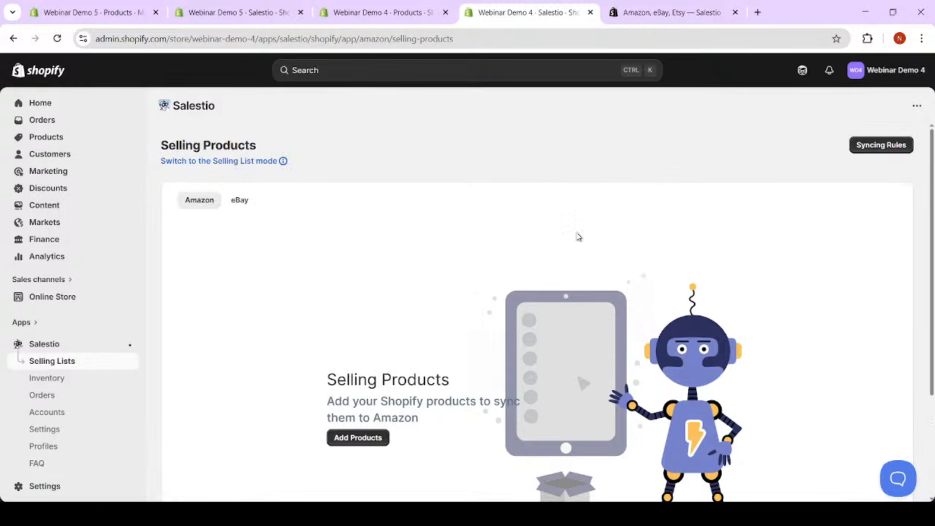
- Add the product Zebra Pen Z Grip Black Ballpoint Pens with Pocket Clip to the Amazon selling products
{"action": "left_click", "coordinate": [367, 13]}
{"action": "left_click", "coordinate": [358, 437]}
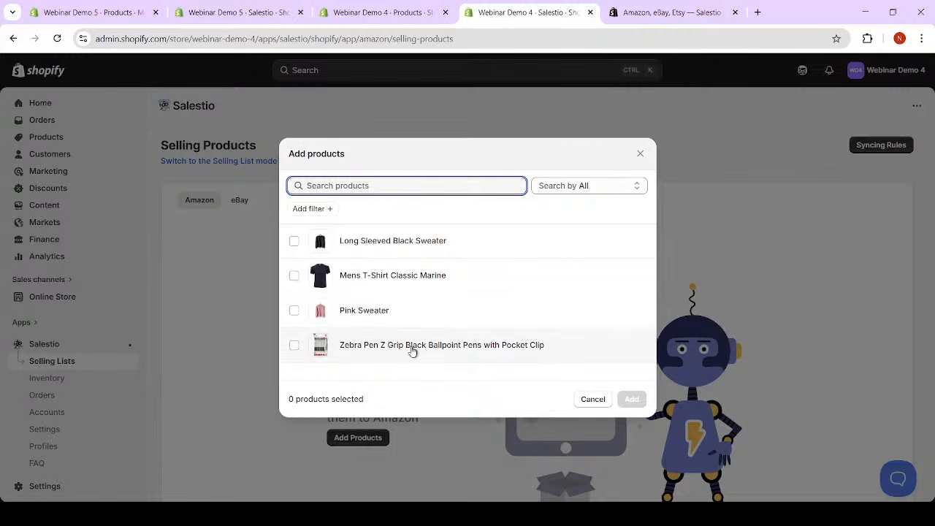
{"action": "left_click", "coordinate": [294, 347]}
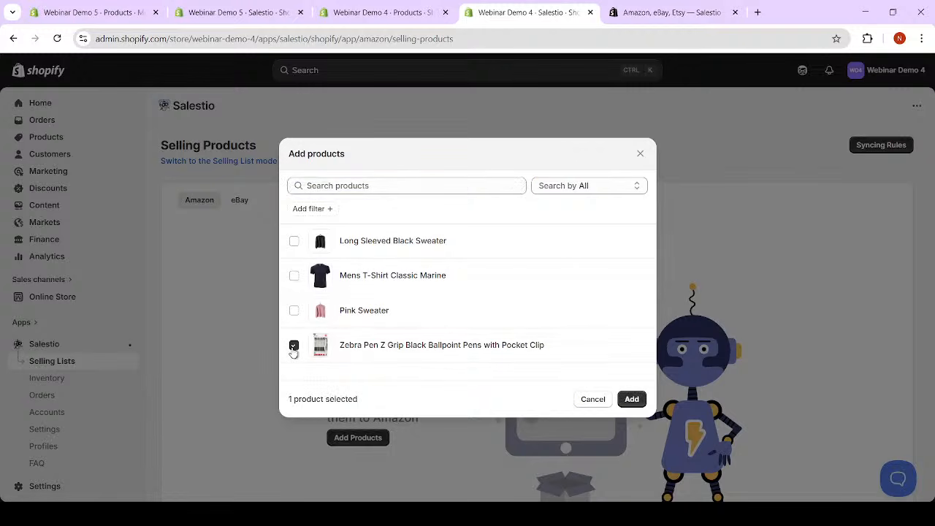
{"action": "left_click", "coordinate": [631, 399]}
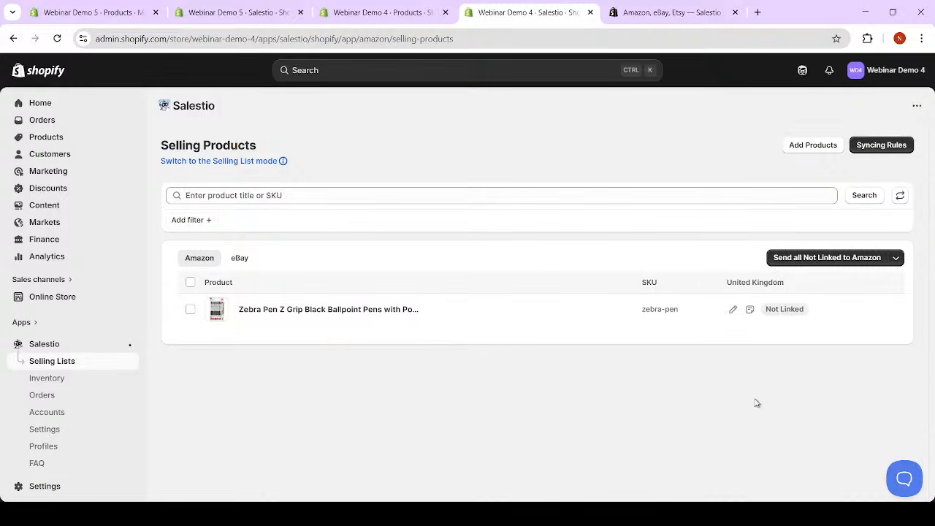
- View and close the Zebra pen's Amazon listing data form, and examine the pen's description, price, inventory and barcode in its Shopify product record
{"action": "left_click", "coordinate": [732, 312]}
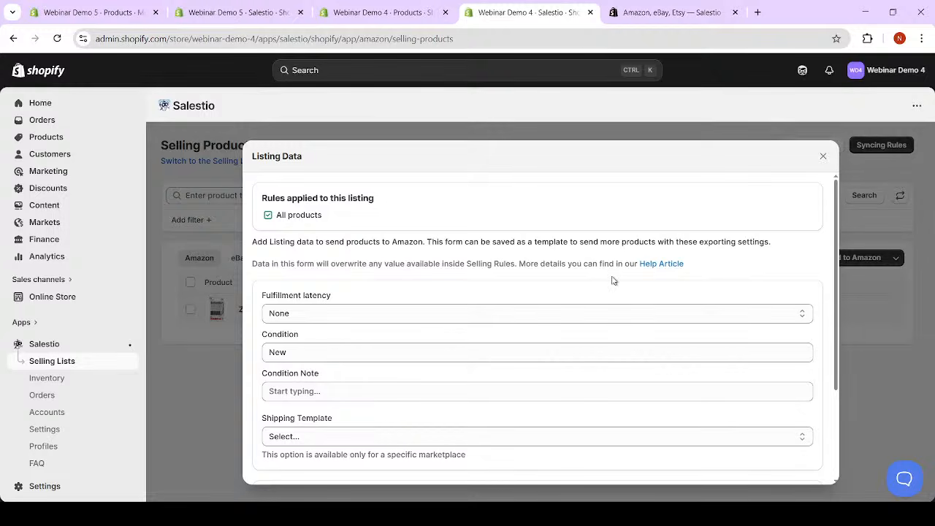
{"action": "left_click", "coordinate": [824, 156]}
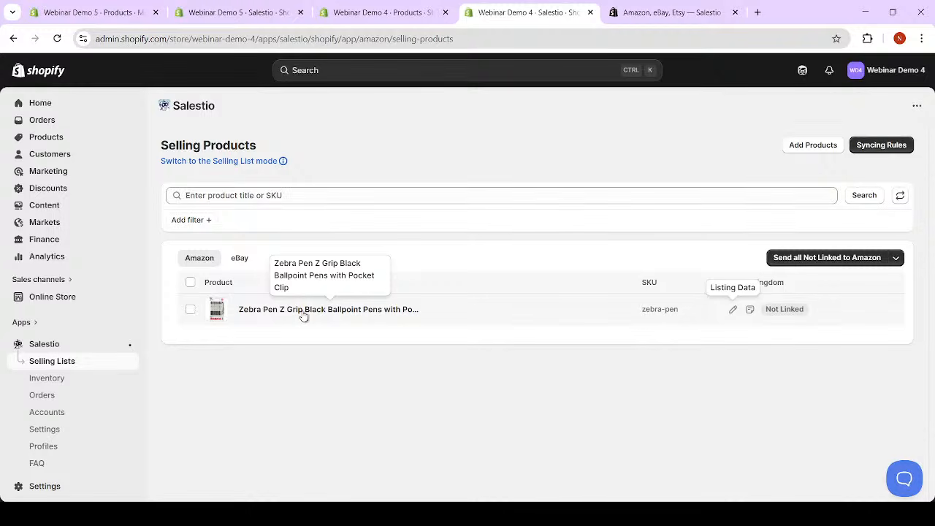
{"action": "left_click", "coordinate": [383, 12]}
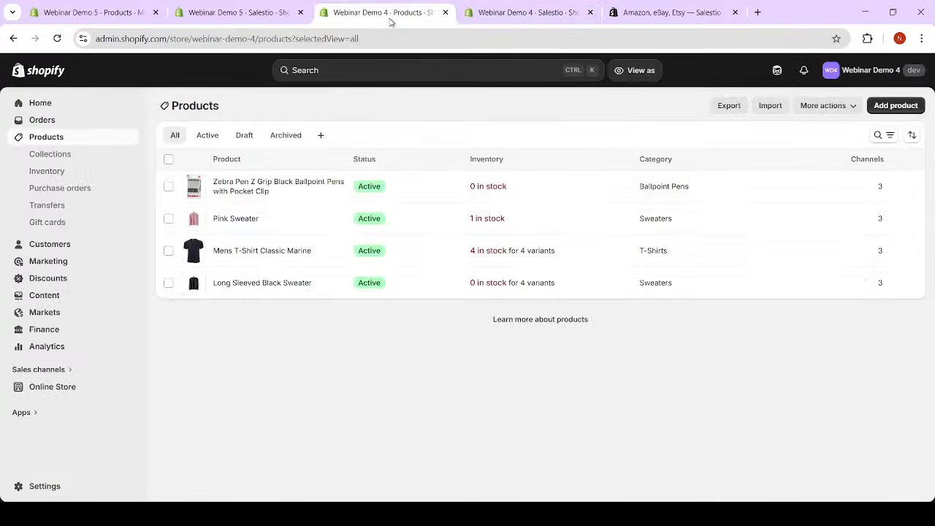
{"action": "left_click", "coordinate": [244, 193]}
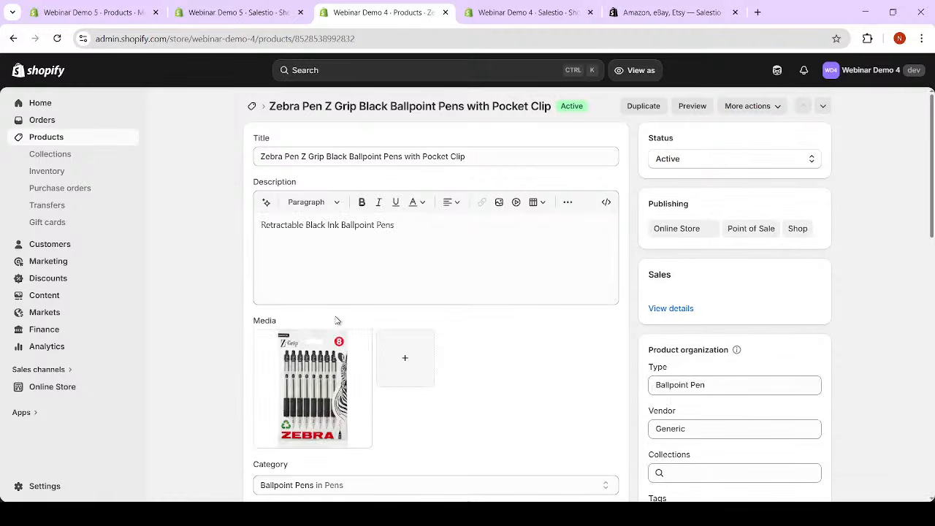
{"action": "scroll", "coordinate": [413, 406], "scroll_direction": "down", "scroll_amount": 2}
{"action": "scroll", "coordinate": [413, 405], "scroll_direction": "down", "scroll_amount": 4}
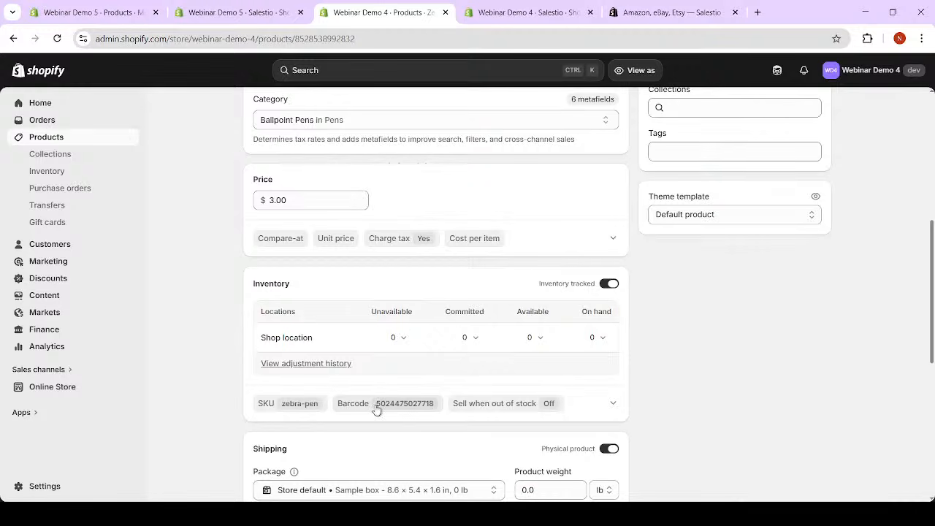
- Back in Salestio, review the Zebra pen's listing data form, including applied rules, condition and product creation options, and close it without saving
{"action": "left_click", "coordinate": [523, 12]}
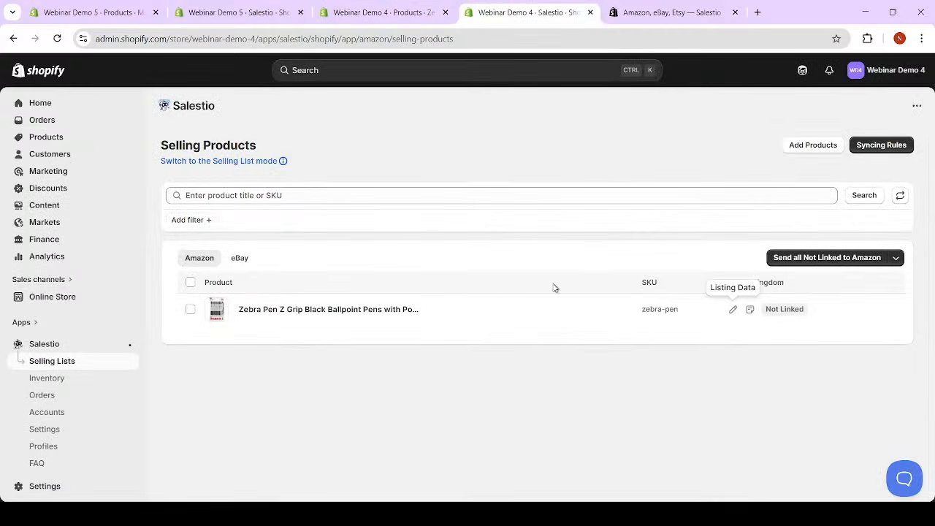
{"action": "left_click", "coordinate": [731, 313]}
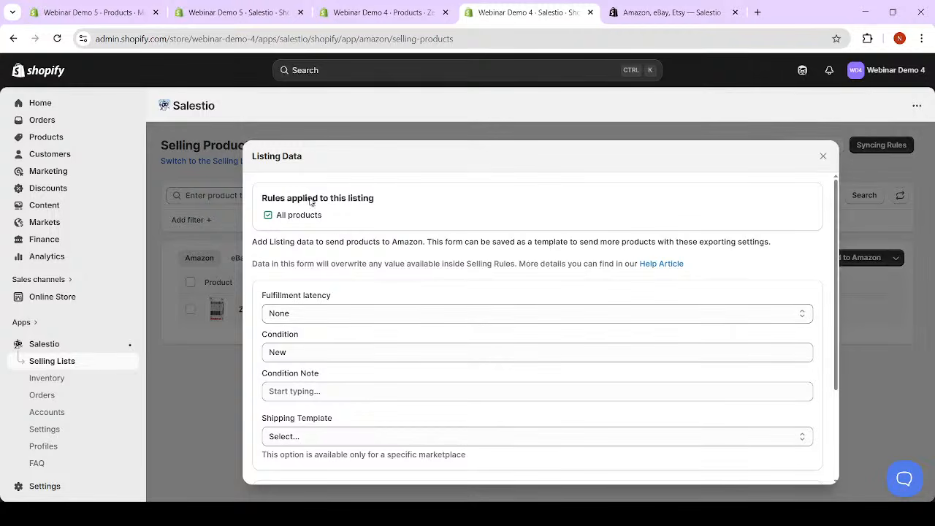
{"action": "scroll", "coordinate": [372, 268], "scroll_direction": "down", "scroll_amount": 3}
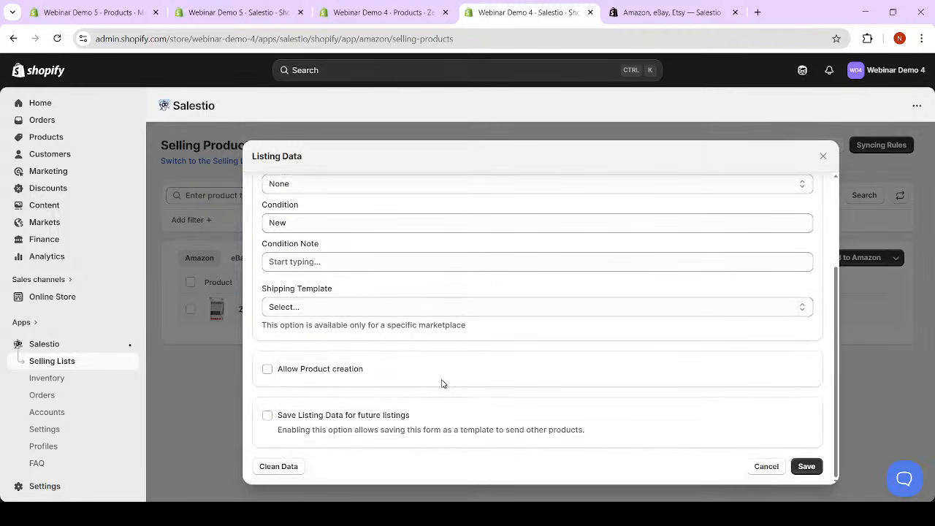
{"action": "scroll", "coordinate": [442, 384], "scroll_direction": "up", "scroll_amount": 3}
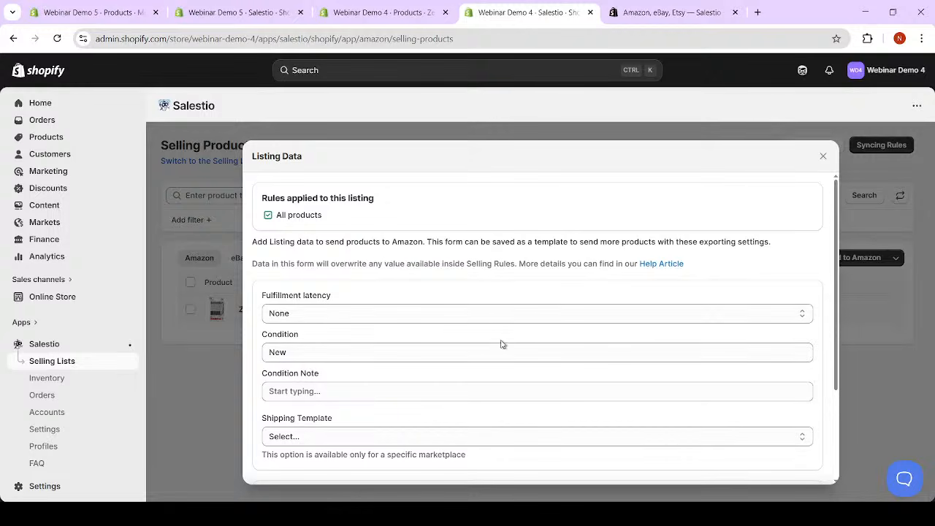
{"action": "scroll", "coordinate": [495, 296], "scroll_direction": "down", "scroll_amount": 3}
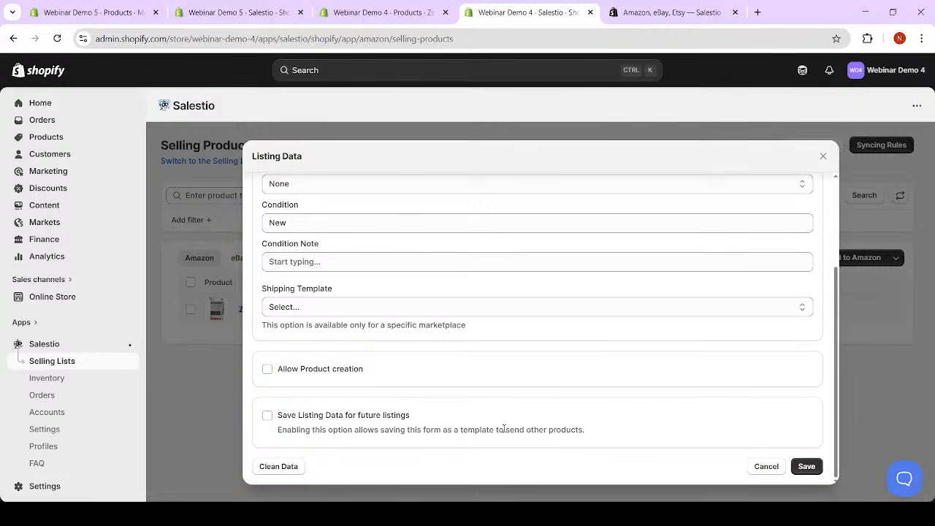
{"action": "scroll", "coordinate": [438, 379], "scroll_direction": "up", "scroll_amount": 3}
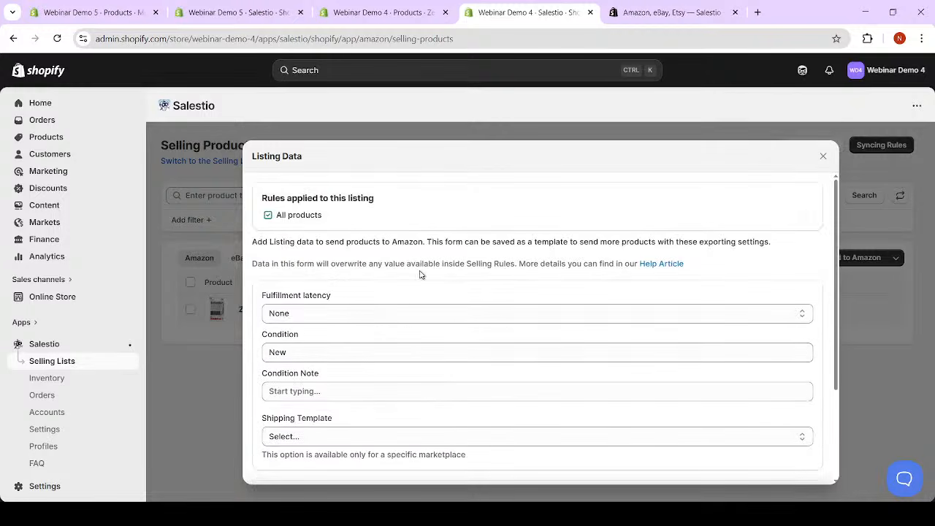
{"action": "left_click_drag", "start_coordinate": [261, 197], "coordinate": [398, 196]}
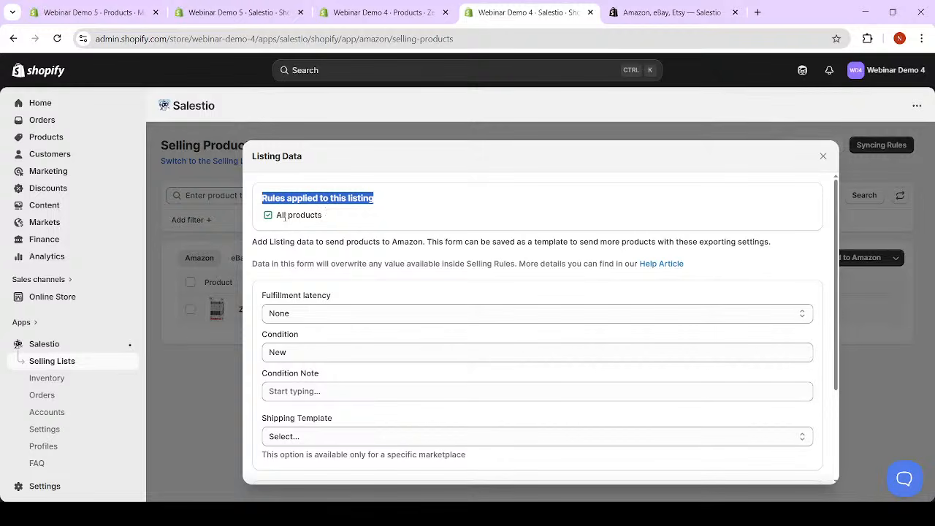
{"action": "left_click_drag", "start_coordinate": [285, 216], "coordinate": [323, 217]}
{"action": "left_click", "coordinate": [307, 214]}
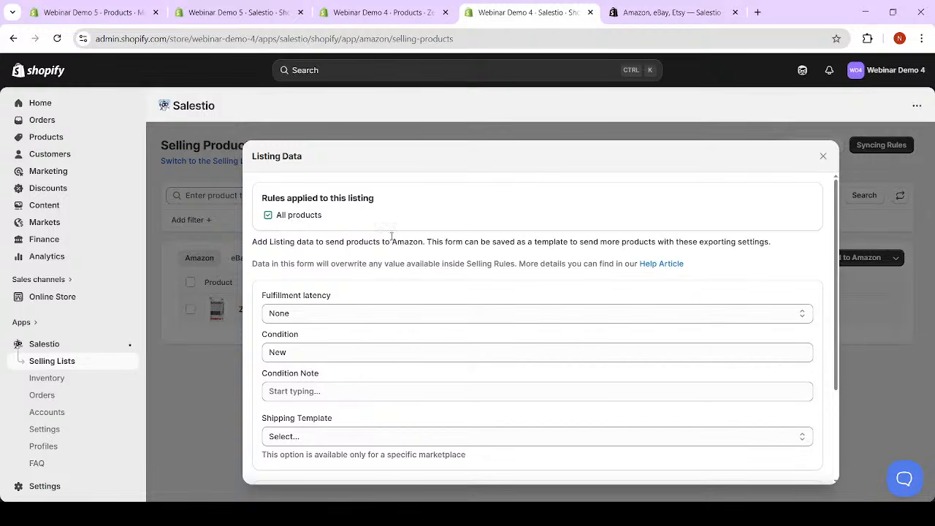
{"action": "scroll", "coordinate": [501, 219], "scroll_direction": "down", "scroll_amount": 3}
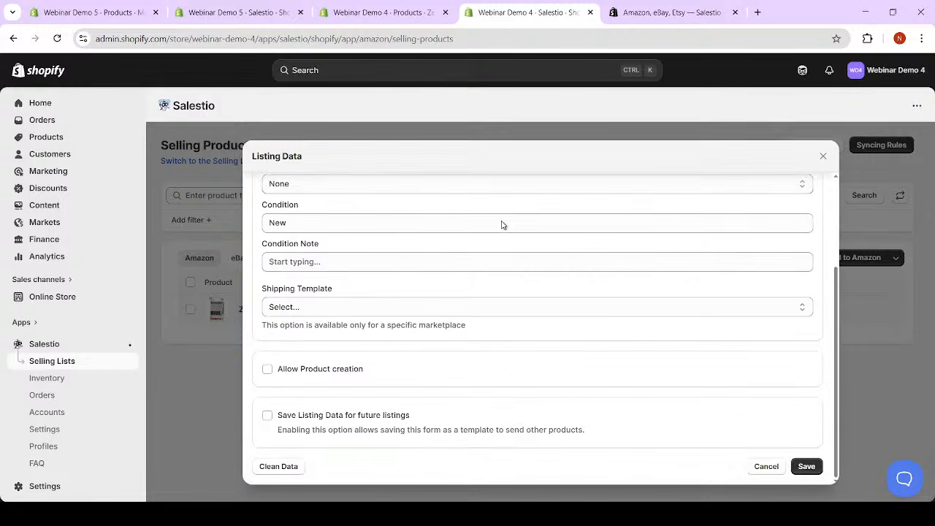
{"action": "left_click", "coordinate": [765, 467]}
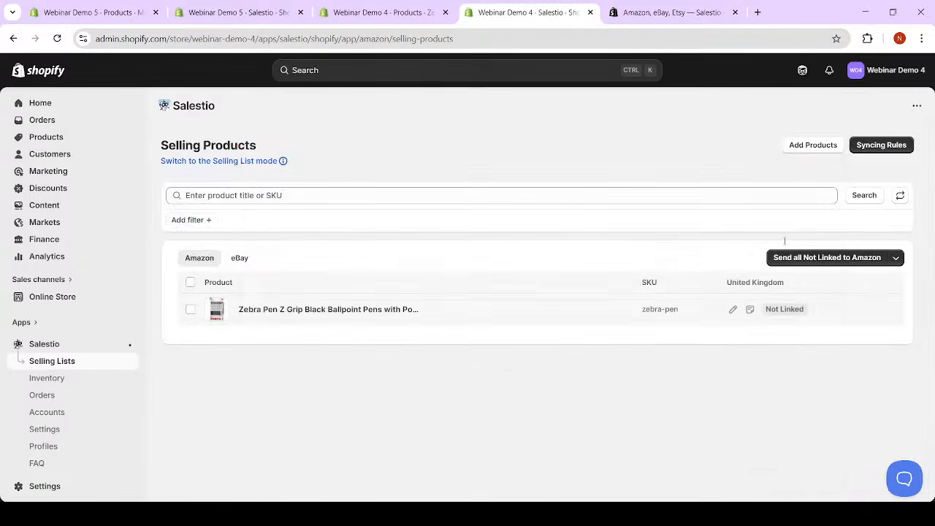
- Open the Price & QTY syncing rule for all products, examine its quantity and price modes, and check the Zebra pen's price and inventory in Shopify
{"action": "left_click", "coordinate": [877, 148]}
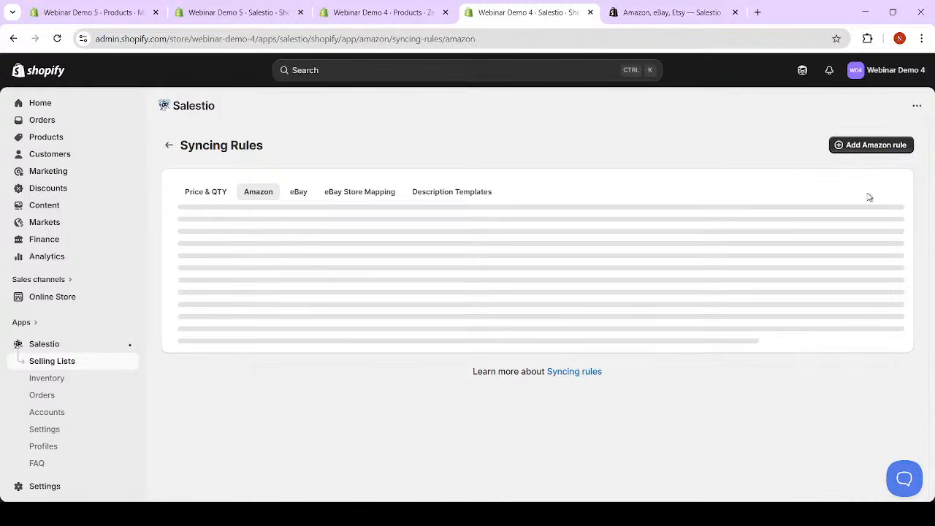
{"action": "left_click", "coordinate": [210, 195]}
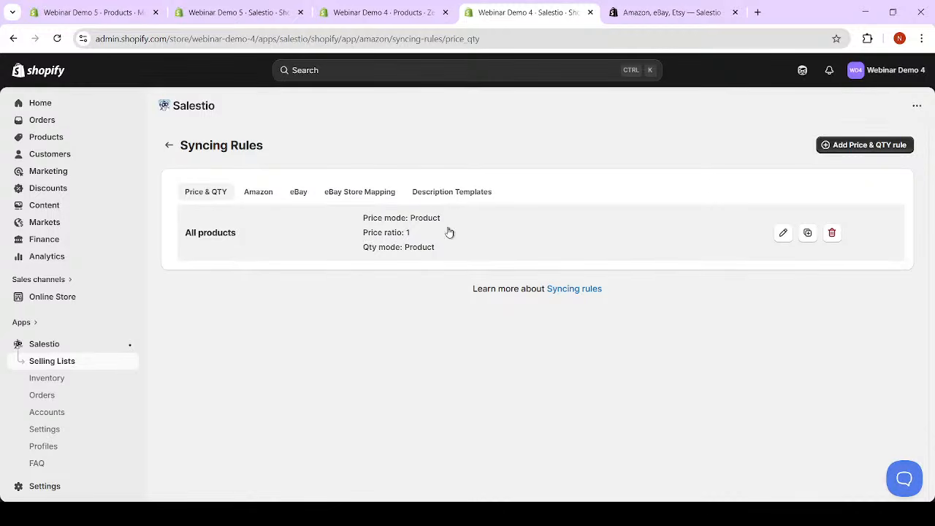
{"action": "left_click", "coordinate": [786, 237]}
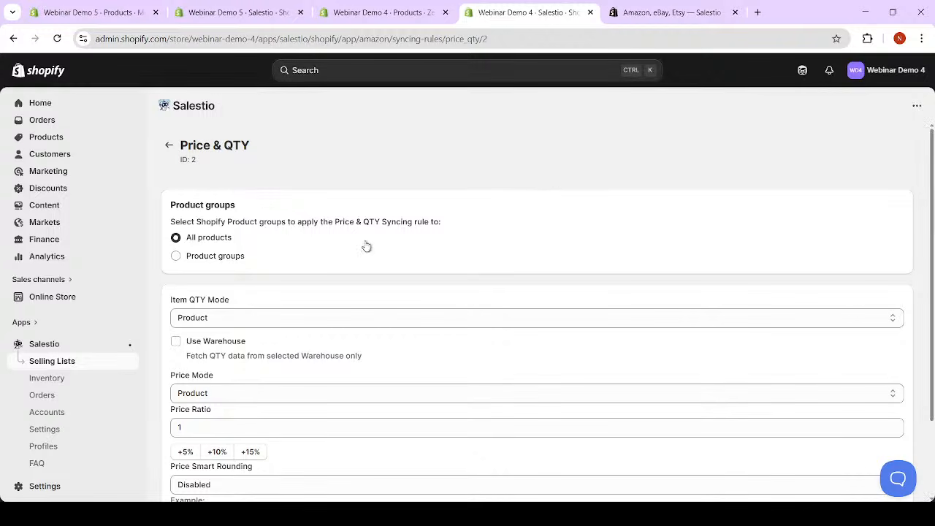
{"action": "scroll", "coordinate": [390, 305], "scroll_direction": "down", "scroll_amount": 1}
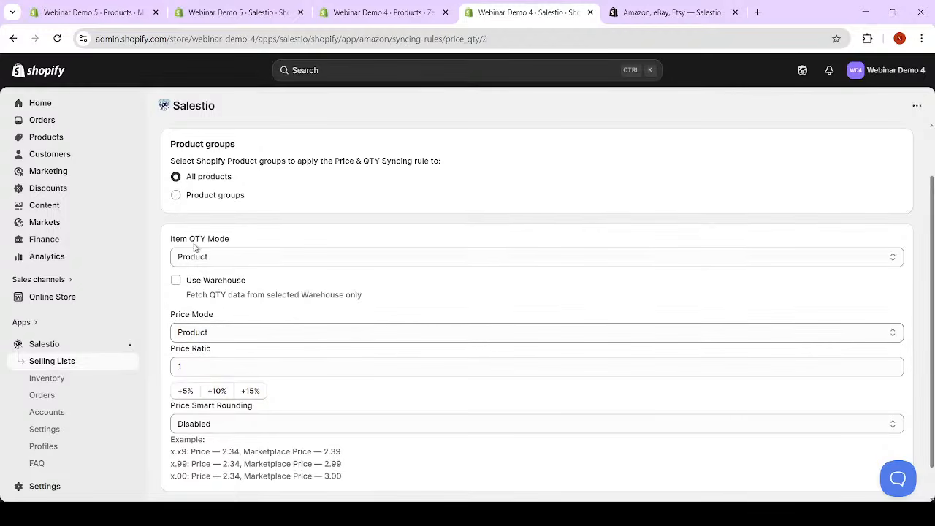
{"action": "left_click_drag", "start_coordinate": [170, 238], "coordinate": [247, 251]}
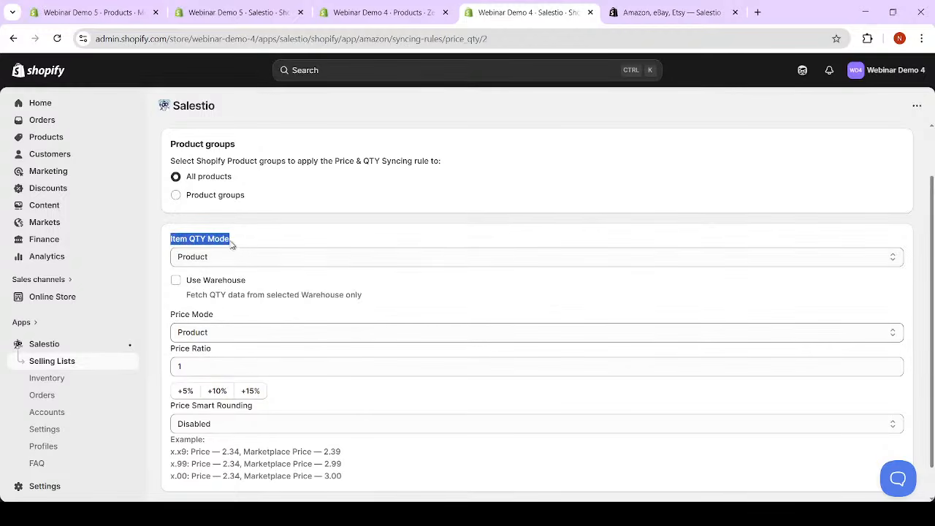
{"action": "left_click_drag", "start_coordinate": [174, 316], "coordinate": [242, 322]}
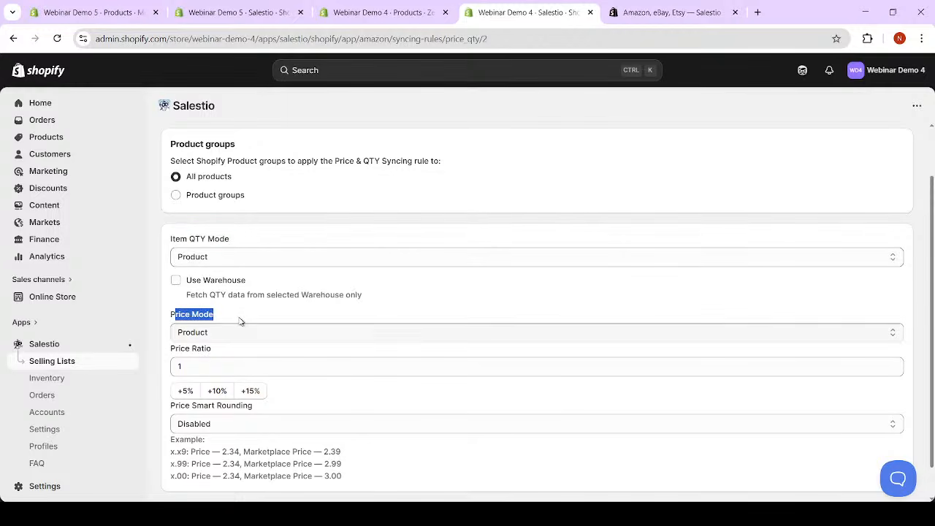
{"action": "left_click", "coordinate": [207, 178]}
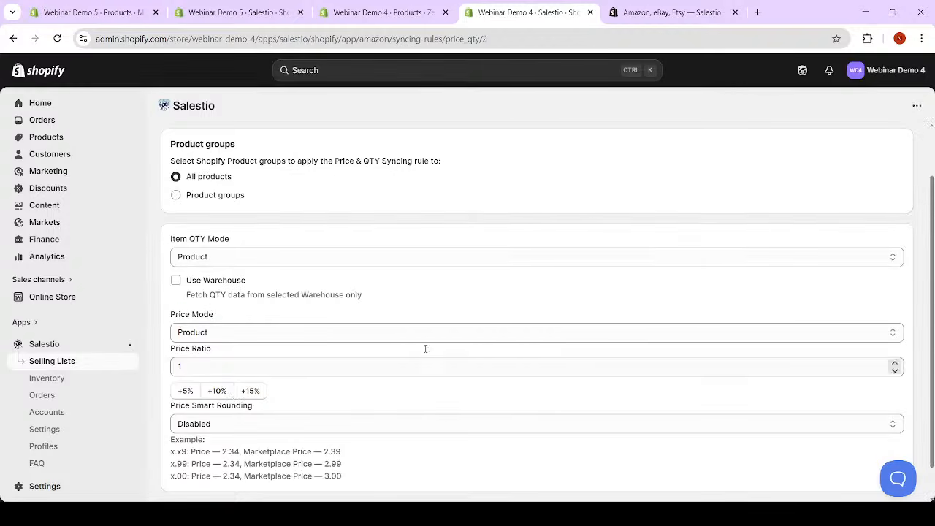
{"action": "left_click", "coordinate": [357, 17]}
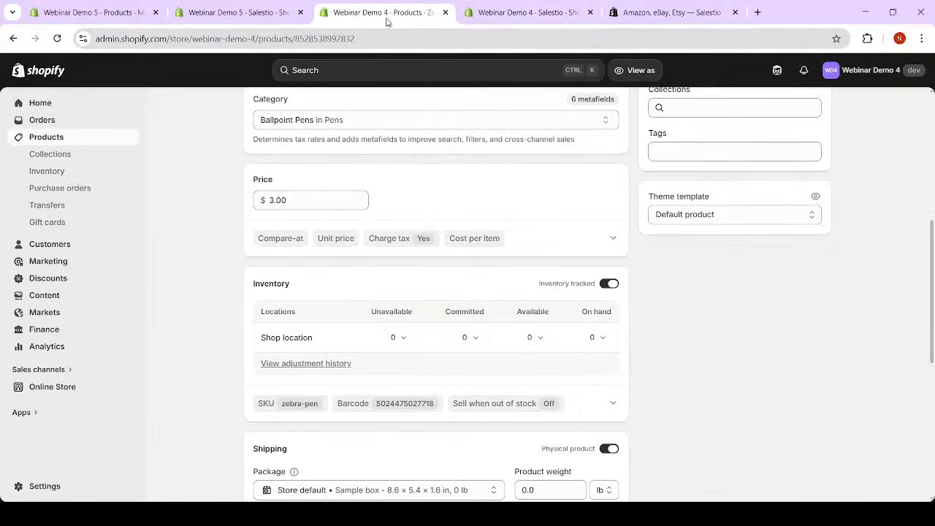
{"action": "left_click", "coordinate": [570, 13]}
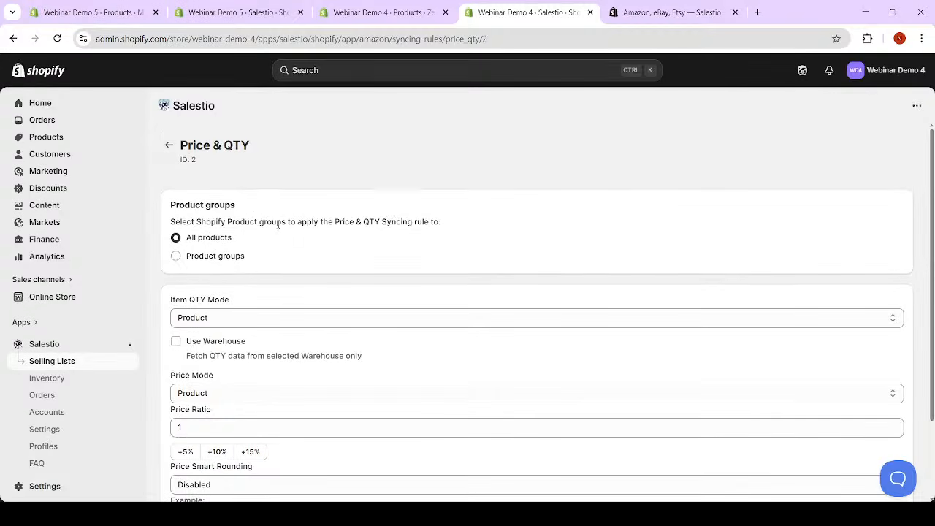
- Leave the syncing rules without changes and send the Zebra pen from the Amazon selling products to Amazon
{"action": "left_click", "coordinate": [170, 145]}
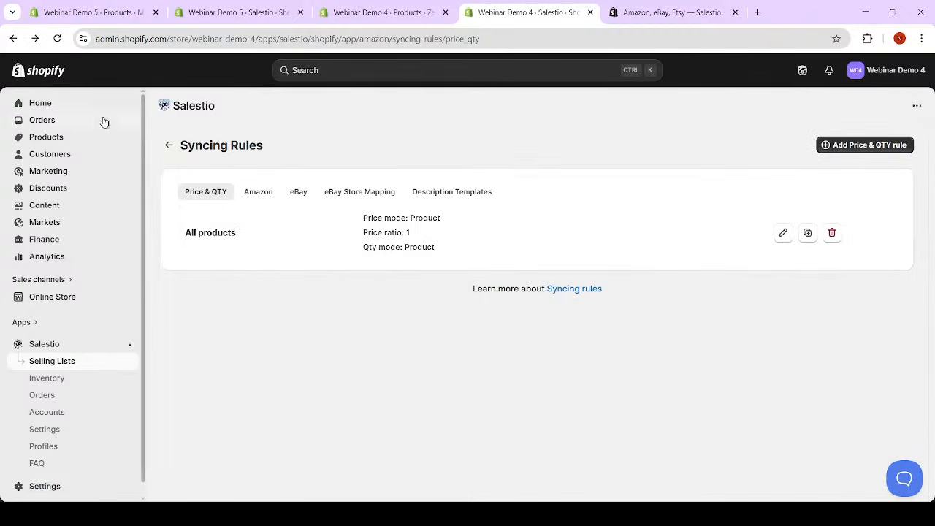
{"action": "left_click", "coordinate": [169, 147]}
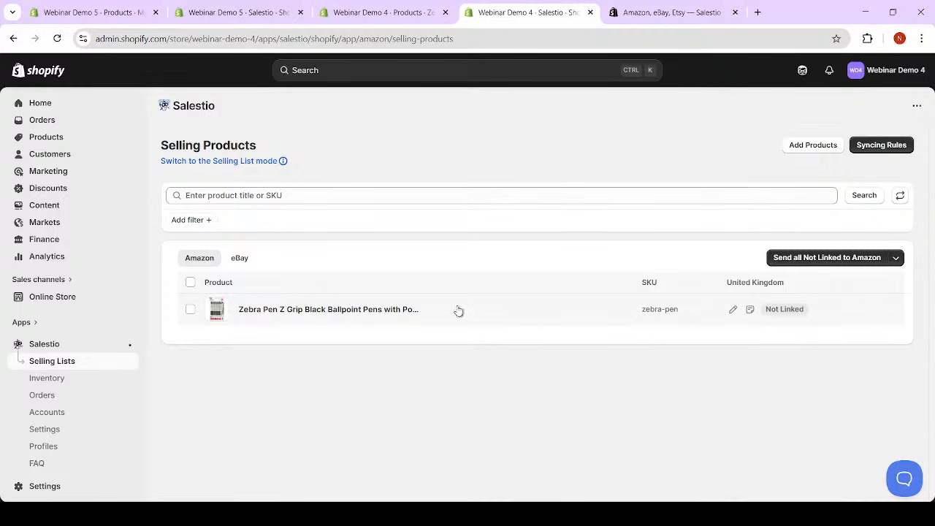
{"action": "left_click", "coordinate": [190, 311]}
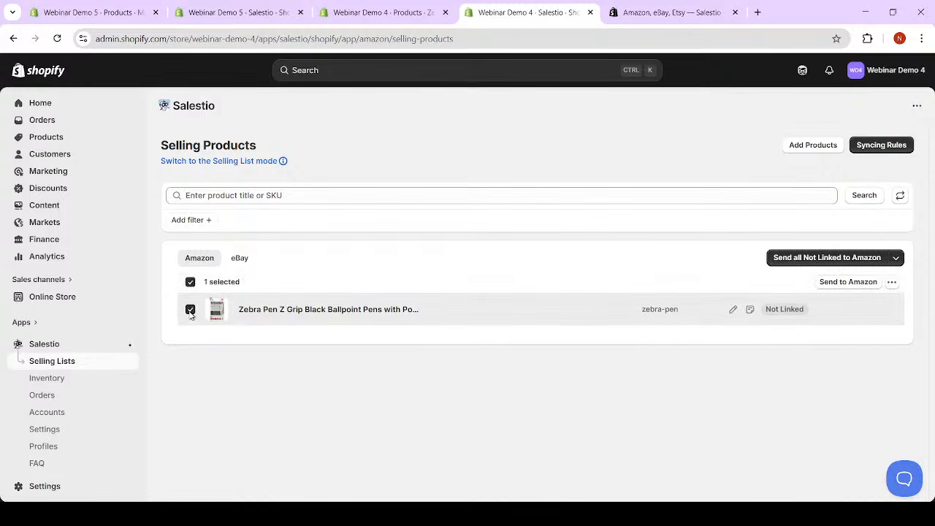
{"action": "left_click", "coordinate": [851, 283]}
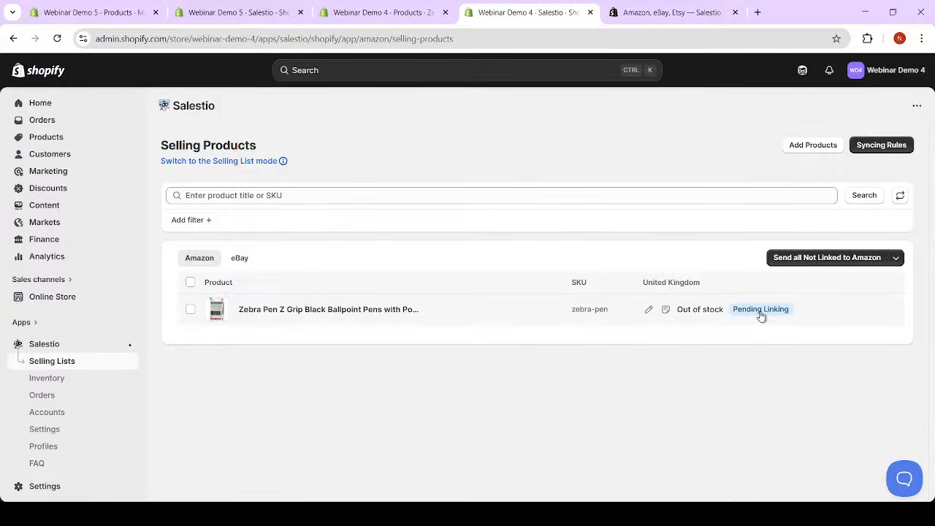
- Start adding products to the eBay selling products and deselect every marketplace except United Kingdom
{"action": "left_click", "coordinate": [241, 260]}
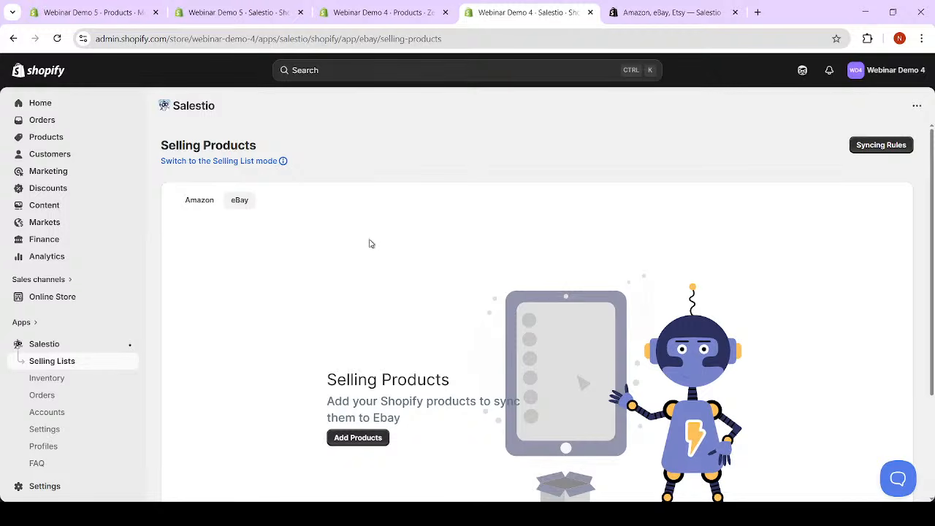
{"action": "left_click", "coordinate": [358, 437]}
{"action": "left_click", "coordinate": [471, 321]}
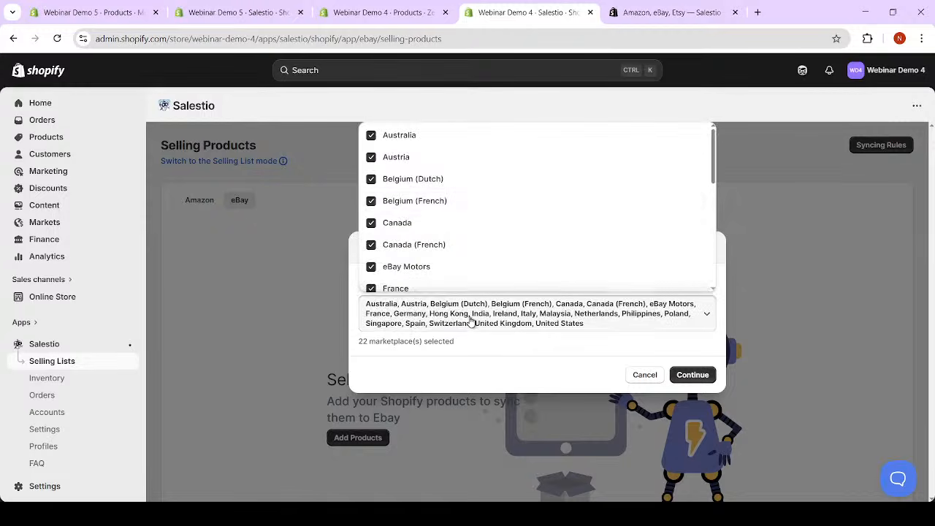
{"action": "scroll", "coordinate": [417, 190], "scroll_direction": "down", "scroll_amount": 6}
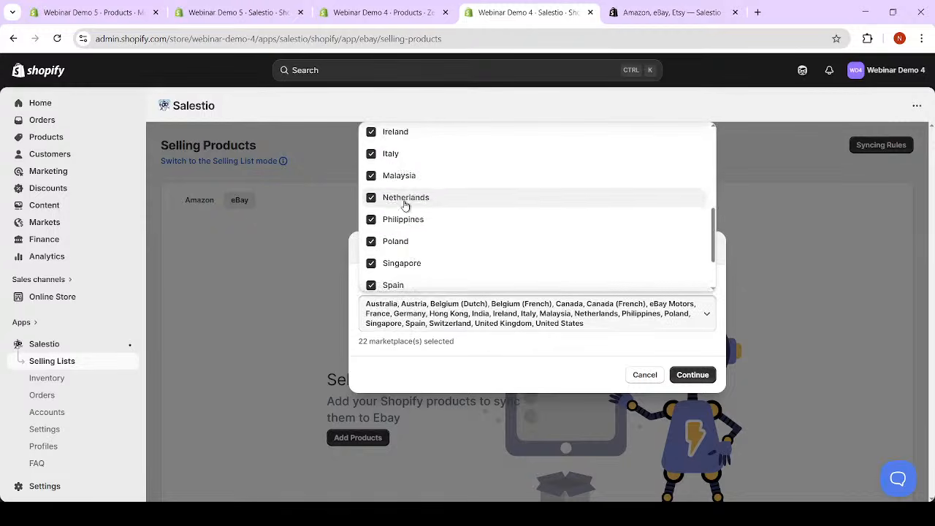
{"action": "scroll", "coordinate": [402, 241], "scroll_direction": "up", "scroll_amount": 2}
{"action": "scroll", "coordinate": [398, 266], "scroll_direction": "up", "scroll_amount": 3}
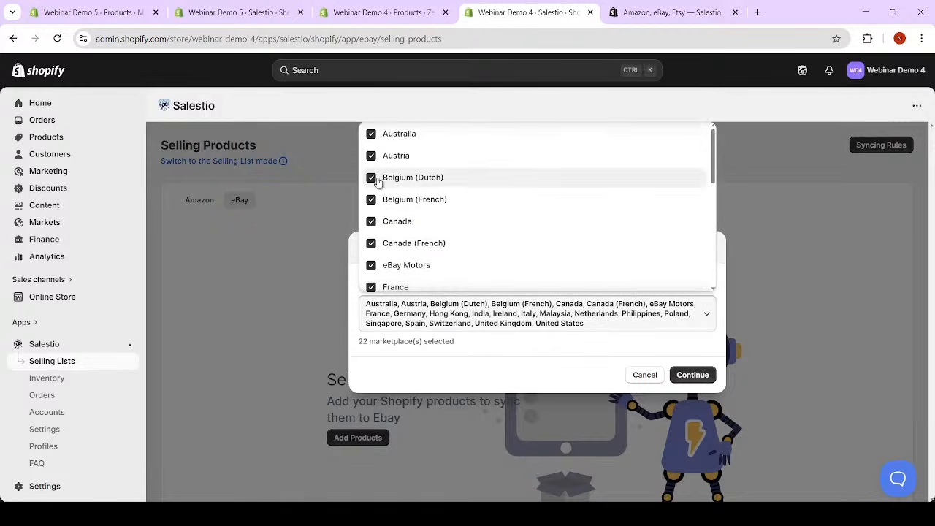
{"action": "left_click", "coordinate": [371, 136]}
{"action": "left_click", "coordinate": [372, 157]}
{"action": "left_click", "coordinate": [371, 182]}
{"action": "left_click", "coordinate": [372, 202]}
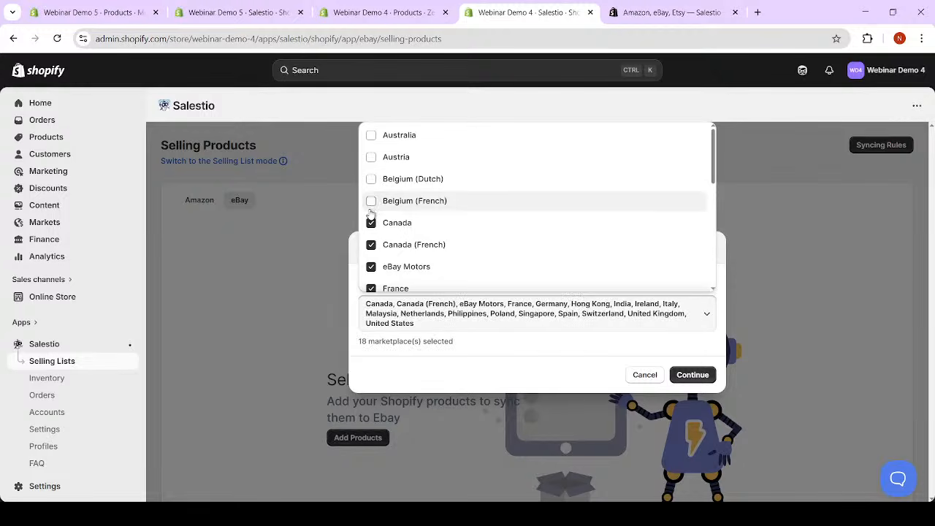
{"action": "left_click", "coordinate": [372, 225]}
{"action": "left_click", "coordinate": [371, 245]}
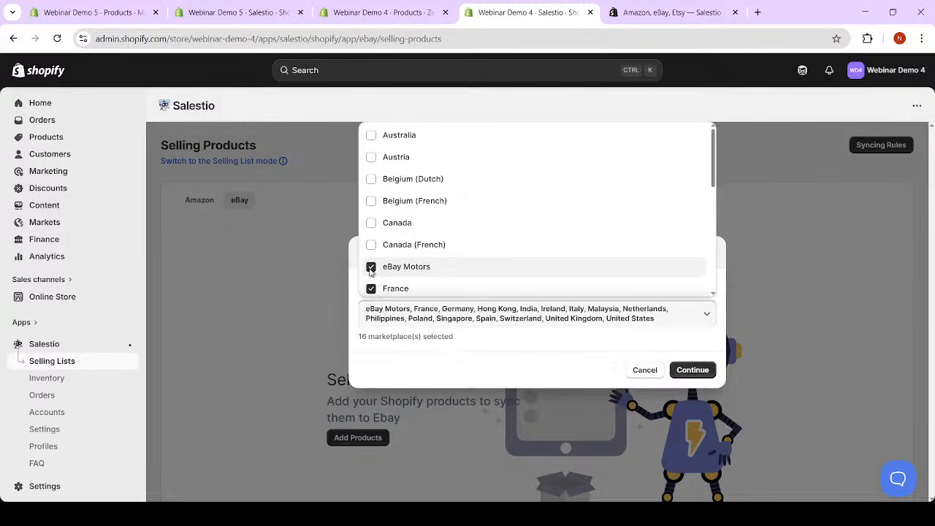
{"action": "left_click", "coordinate": [371, 267]}
{"action": "scroll", "coordinate": [376, 223], "scroll_direction": "down", "scroll_amount": 1}
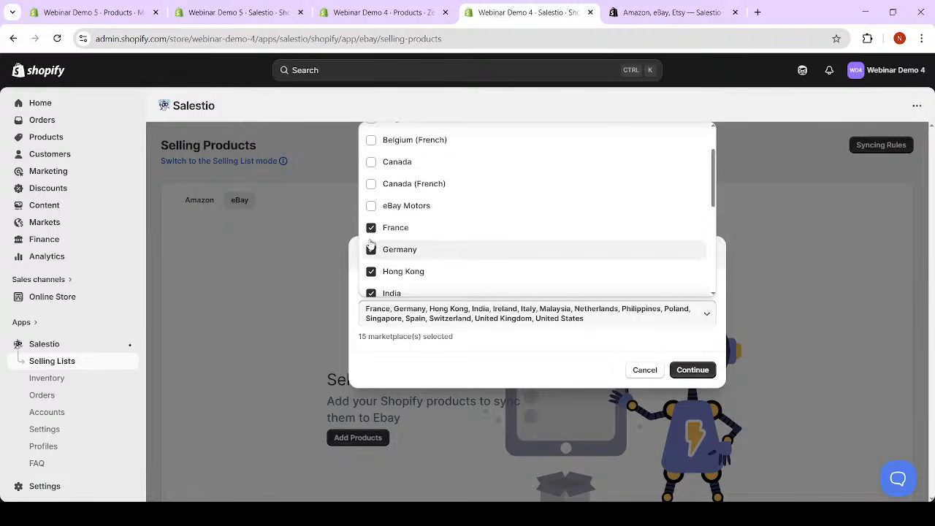
{"action": "left_click", "coordinate": [371, 227]}
{"action": "left_click", "coordinate": [371, 249]}
{"action": "left_click", "coordinate": [371, 271]}
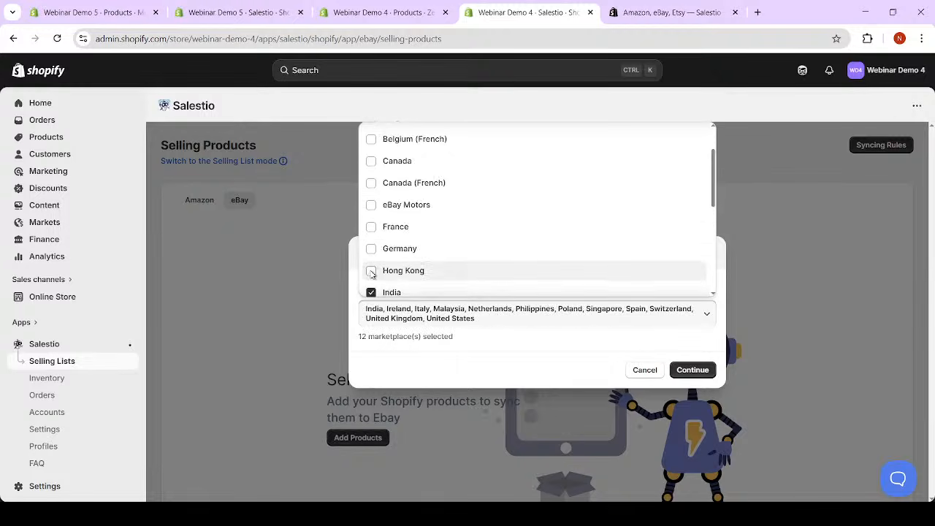
{"action": "scroll", "coordinate": [371, 271], "scroll_direction": "down", "scroll_amount": 2}
{"action": "left_click", "coordinate": [371, 173]}
{"action": "left_click", "coordinate": [371, 193]}
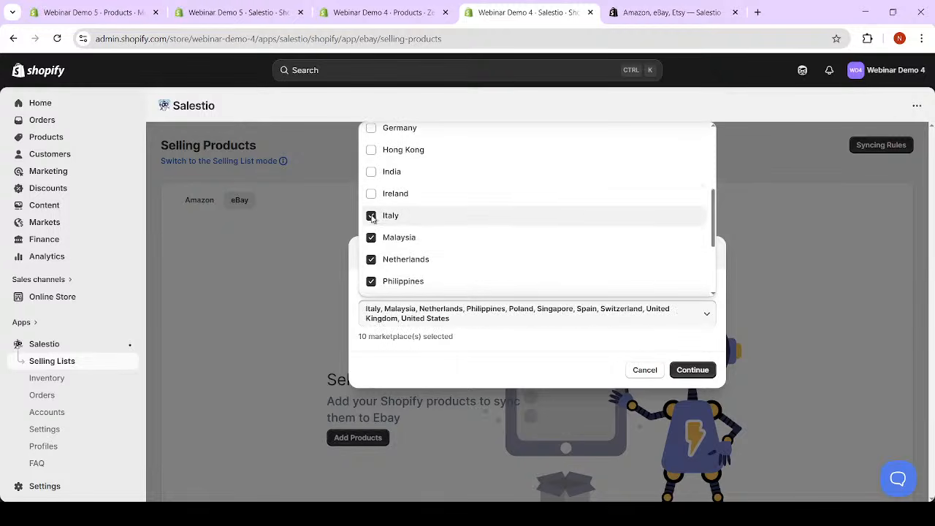
{"action": "left_click", "coordinate": [371, 216]}
{"action": "left_click", "coordinate": [371, 238]}
{"action": "left_click", "coordinate": [371, 260]}
{"action": "scroll", "coordinate": [371, 263], "scroll_direction": "down", "scroll_amount": 2}
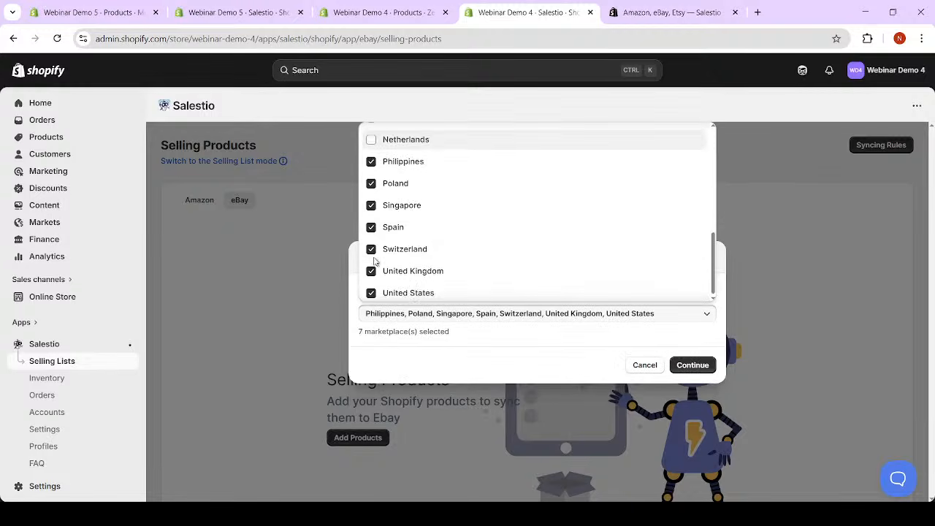
{"action": "left_click", "coordinate": [371, 160]}
{"action": "left_click", "coordinate": [371, 181]}
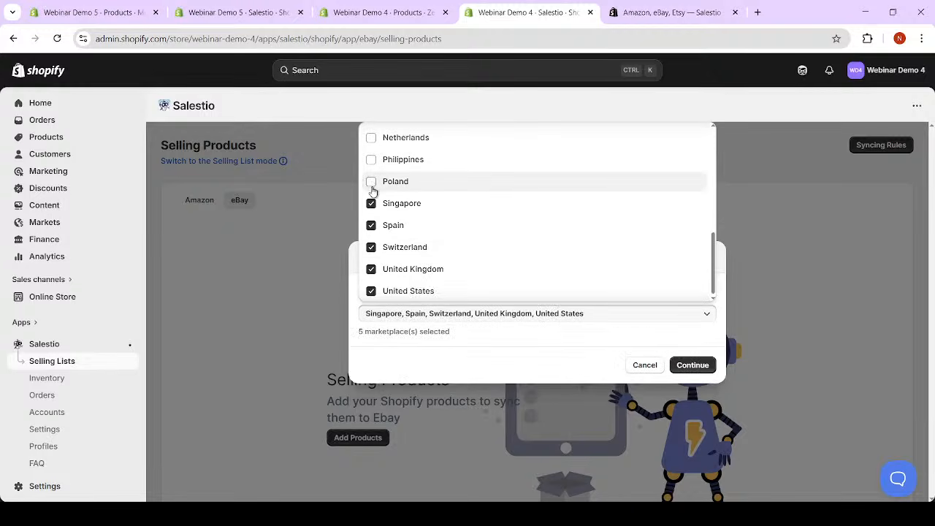
{"action": "left_click", "coordinate": [371, 203]}
{"action": "left_click", "coordinate": [371, 225]}
{"action": "left_click", "coordinate": [371, 246]}
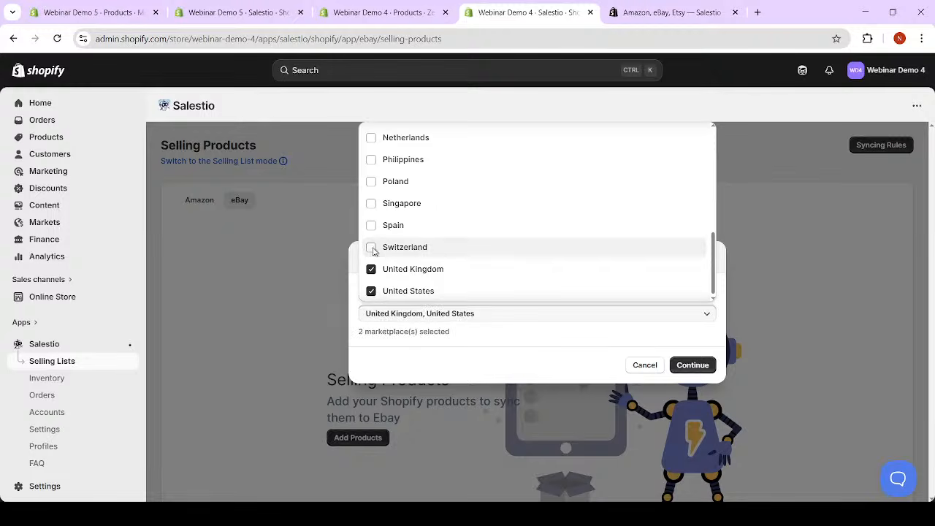
{"action": "left_click", "coordinate": [371, 269]}
{"action": "left_click", "coordinate": [371, 270]}
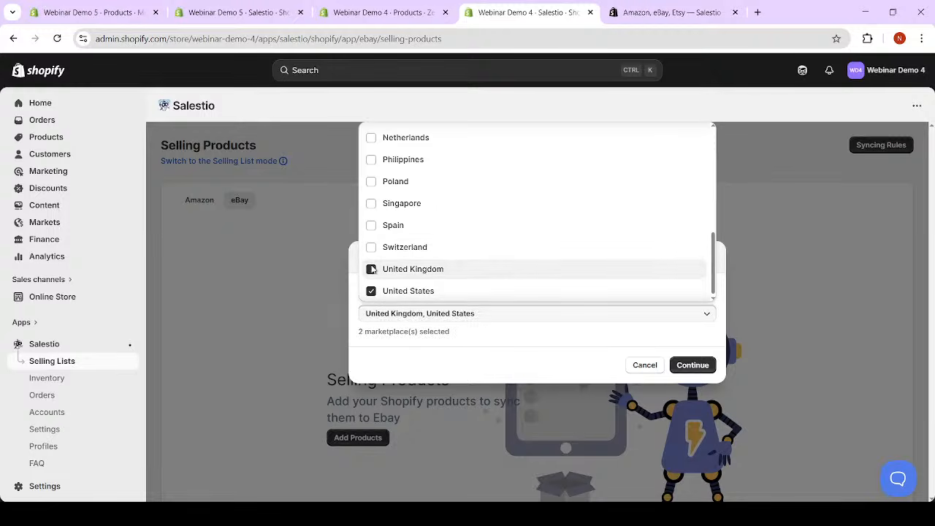
{"action": "left_click", "coordinate": [371, 289]}
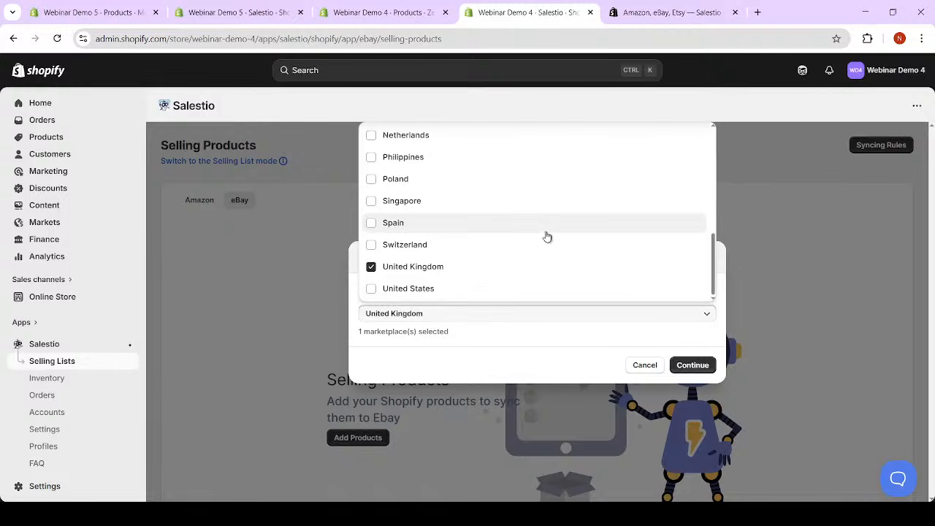
- Continue to the product selection and add Mens T-Shirt Classic Marine to the eBay selling products
{"action": "left_click", "coordinate": [693, 364]}
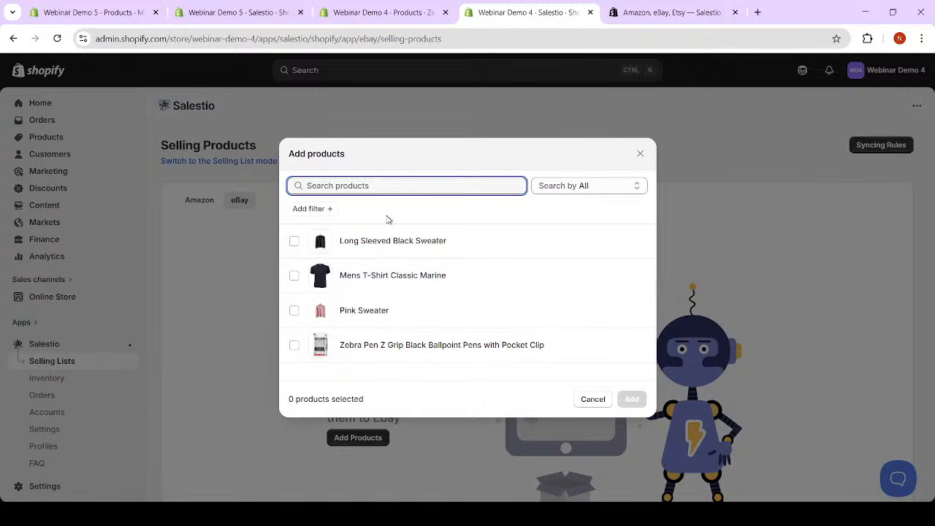
{"action": "left_click", "coordinate": [296, 279]}
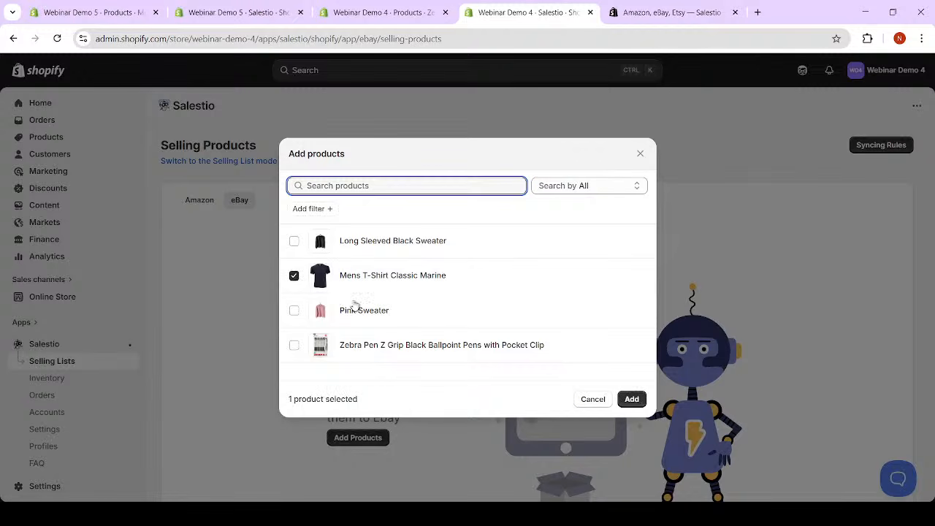
{"action": "left_click", "coordinate": [632, 399]}
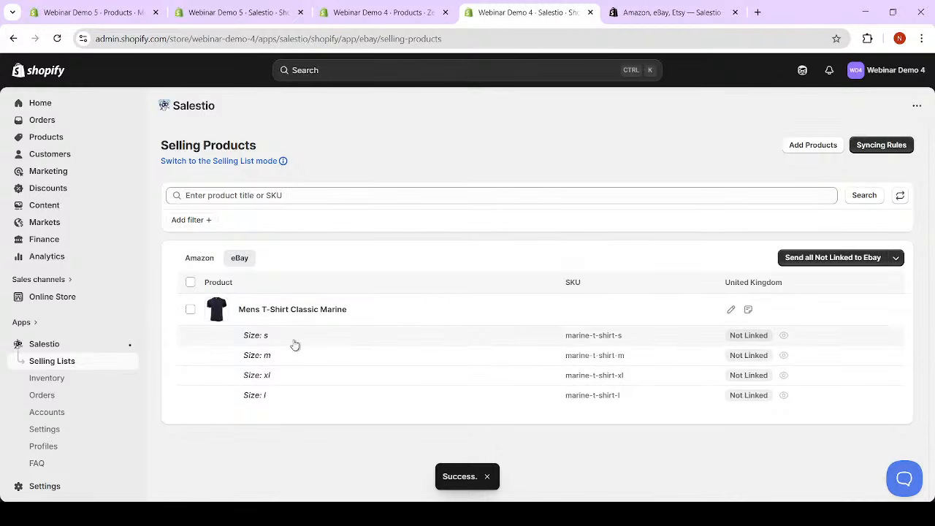
- Start adding more products to the eBay selling products for the United Kingdom marketplace and continue to the product selection
{"action": "left_click", "coordinate": [812, 149]}
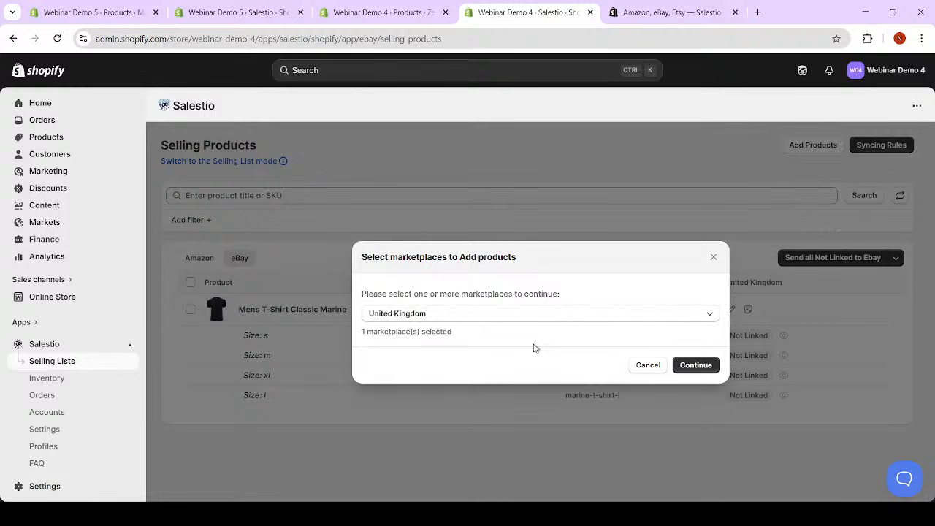
{"action": "left_click", "coordinate": [559, 315]}
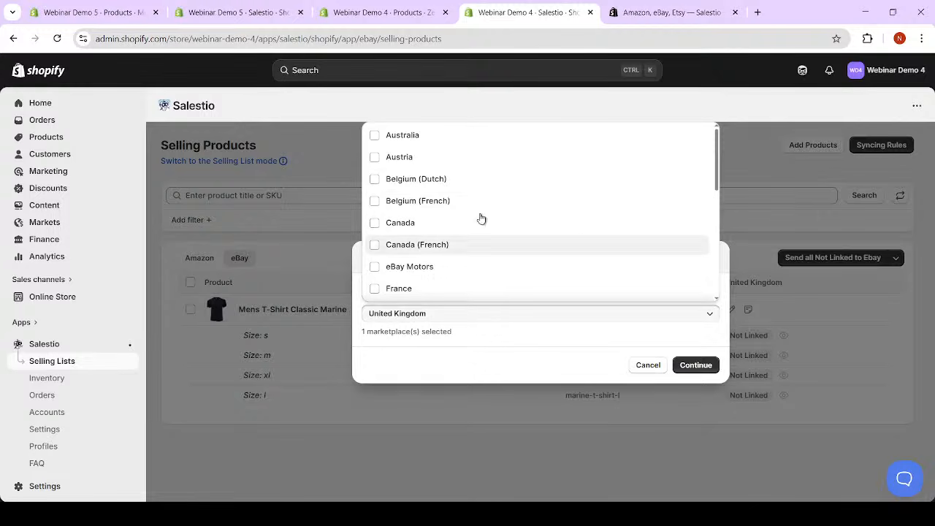
{"action": "scroll", "coordinate": [395, 248], "scroll_direction": "down", "scroll_amount": 2}
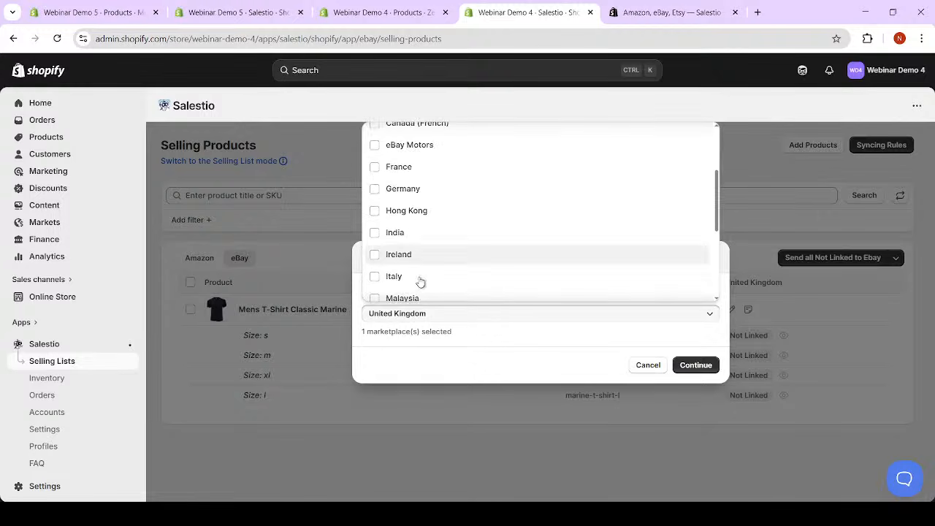
{"action": "left_click", "coordinate": [472, 328]}
{"action": "left_click", "coordinate": [696, 365]}
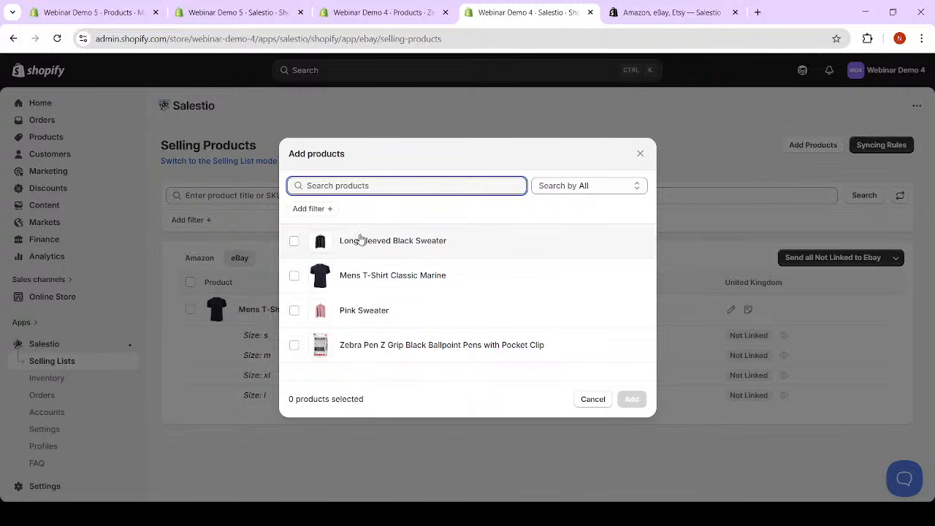
- Examine the available filters for adding products and check the product list in the Shopify admin
{"action": "left_click", "coordinate": [312, 209]}
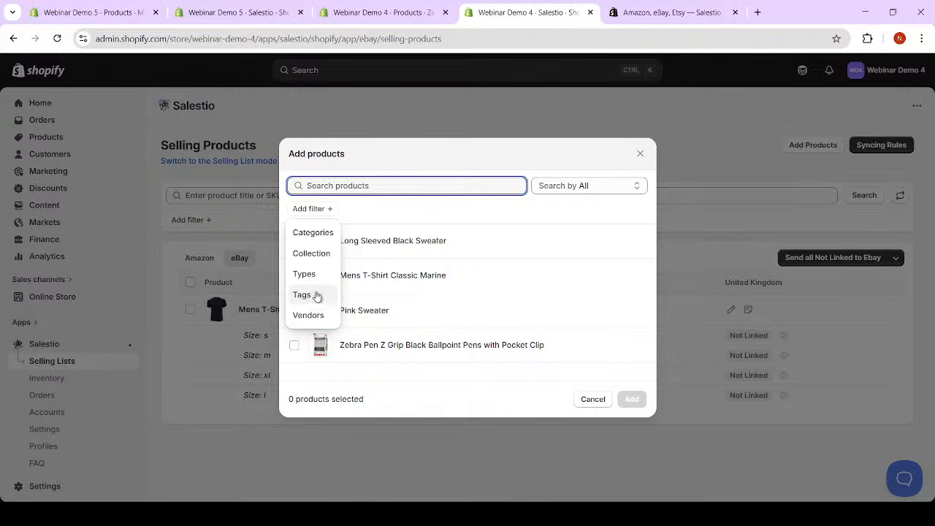
{"action": "left_click", "coordinate": [380, 12]}
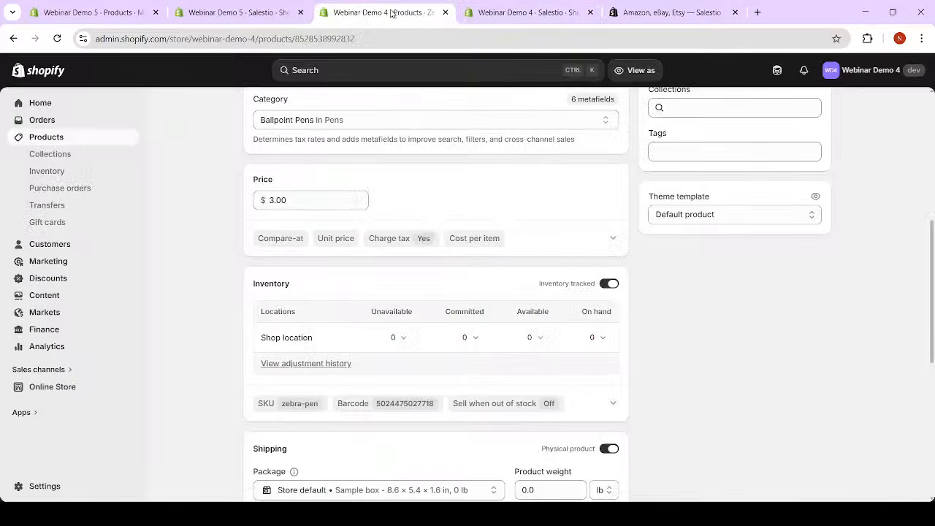
{"action": "scroll", "coordinate": [350, 295], "scroll_direction": "up", "scroll_amount": 5}
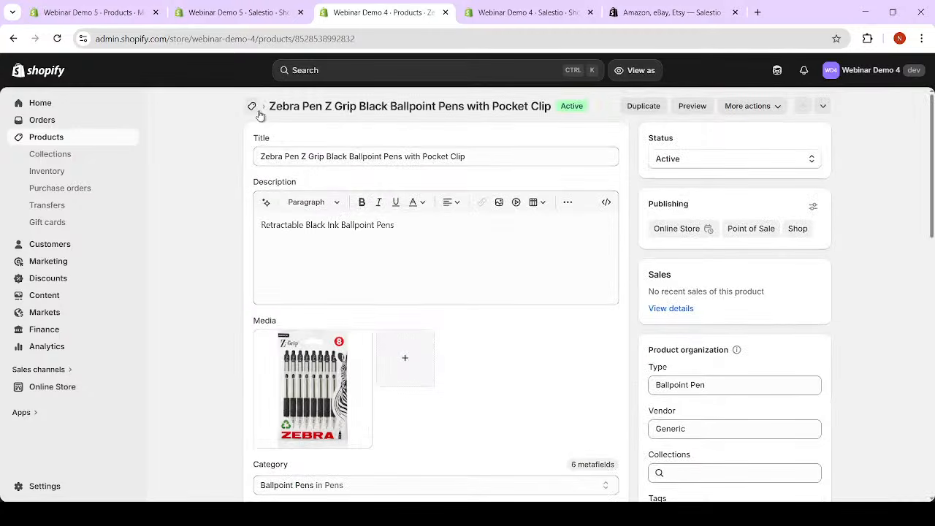
{"action": "left_click", "coordinate": [87, 138]}
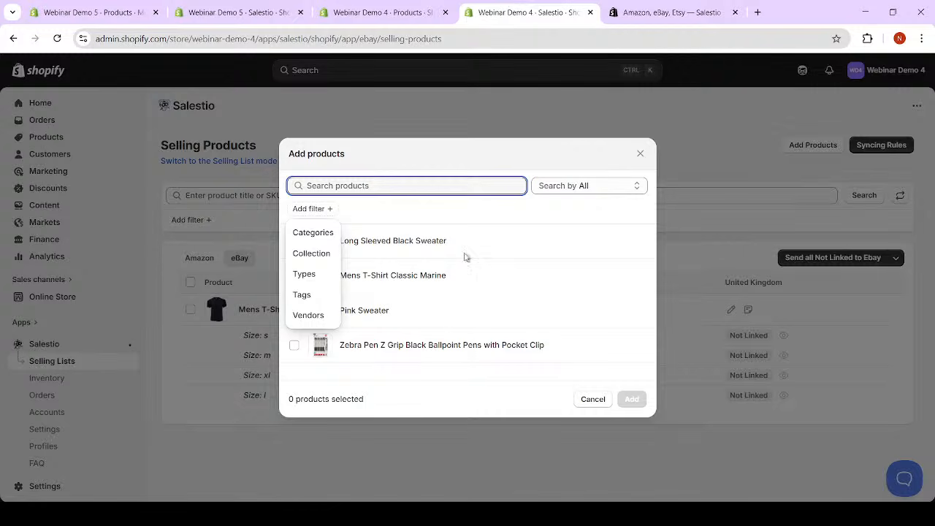
- Filter the products by the Sweaters category and add Long Sleeved Black Sweater and Pink Sweater to the eBay selling products
{"action": "left_click", "coordinate": [314, 233]}
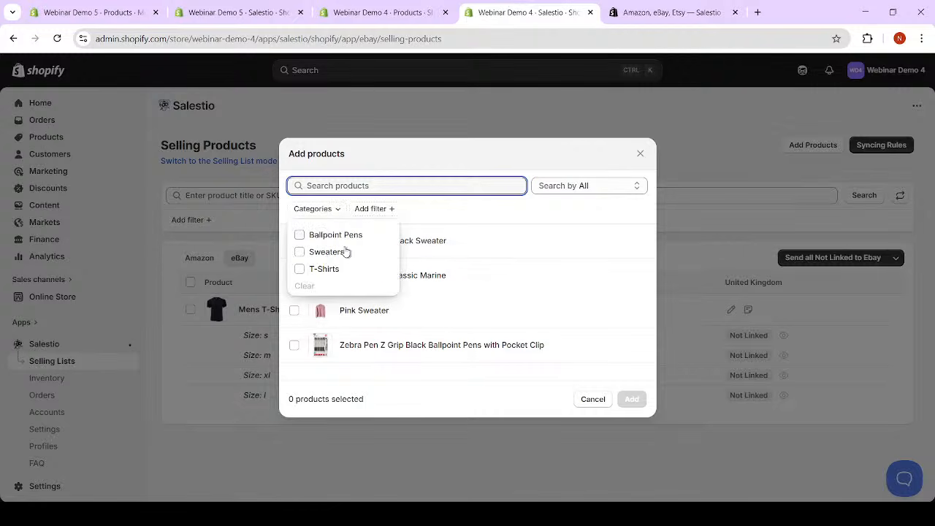
{"action": "left_click", "coordinate": [321, 253]}
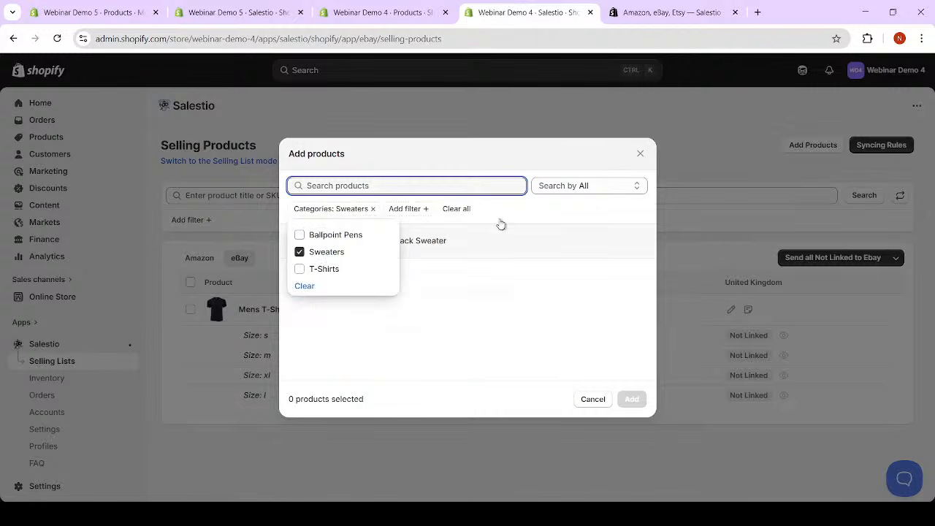
{"action": "left_click", "coordinate": [500, 217]}
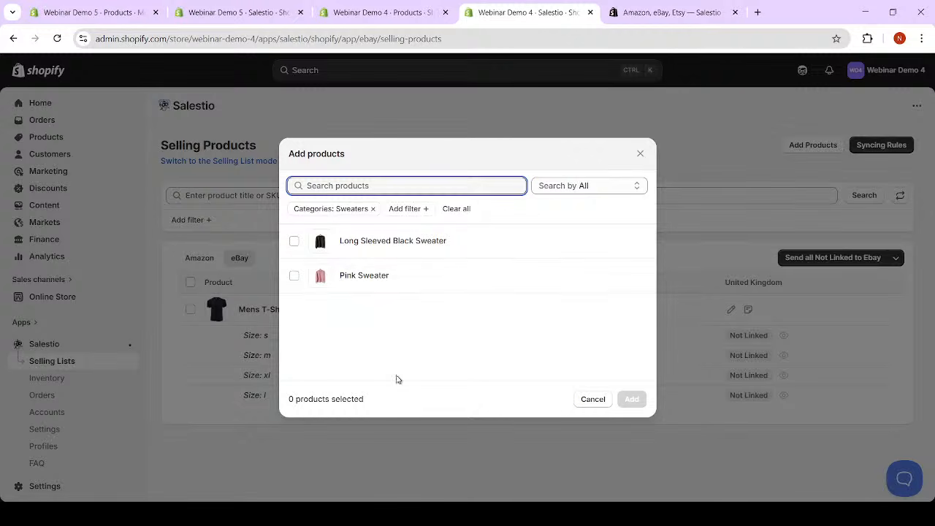
{"action": "left_click", "coordinate": [293, 242]}
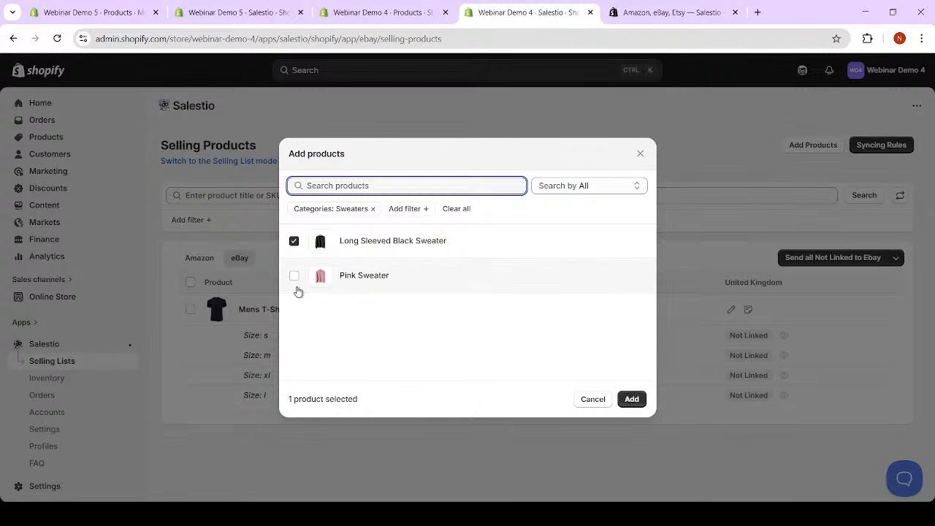
{"action": "left_click", "coordinate": [294, 276]}
{"action": "left_click", "coordinate": [635, 401]}
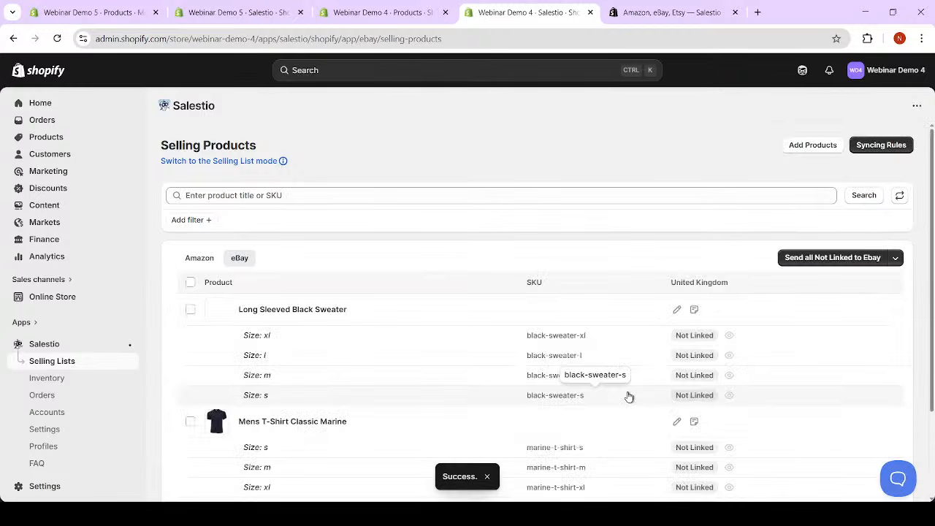
- Review the linking status of the products in the eBay and Amazon selling products lists
{"action": "scroll", "coordinate": [616, 351], "scroll_direction": "down", "scroll_amount": 2}
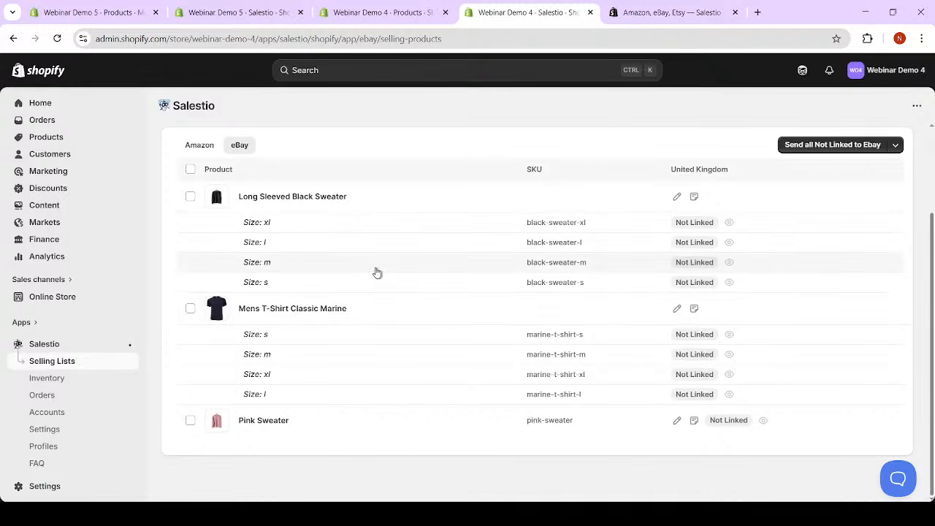
{"action": "left_click", "coordinate": [200, 146]}
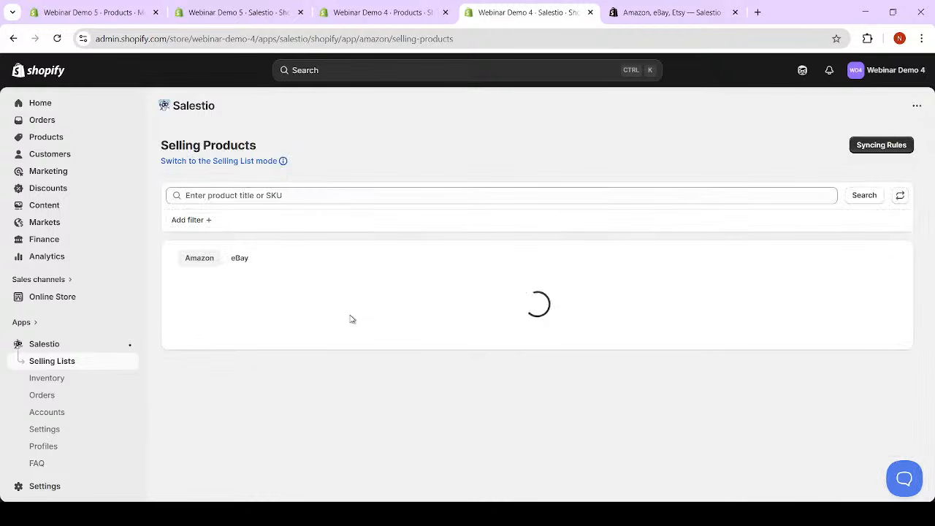
{"action": "left_click", "coordinate": [241, 258]}
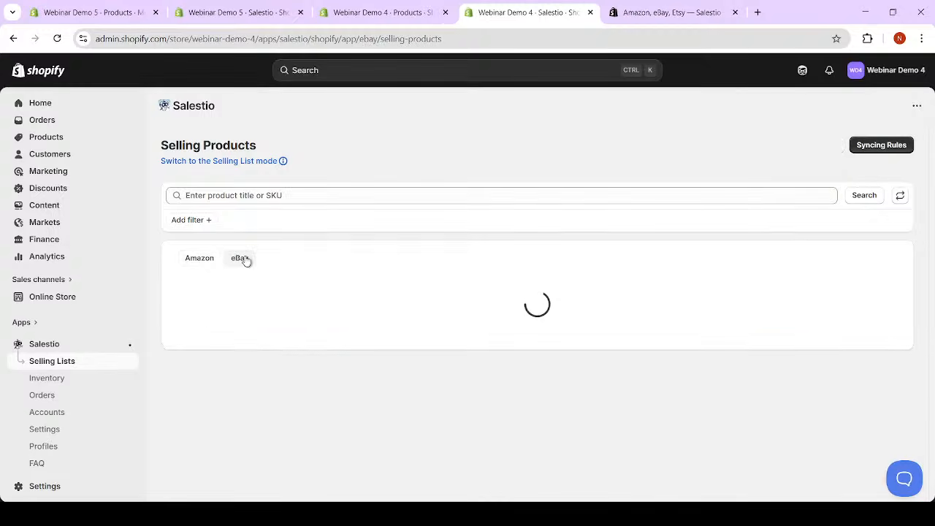
{"action": "left_click", "coordinate": [202, 257]}
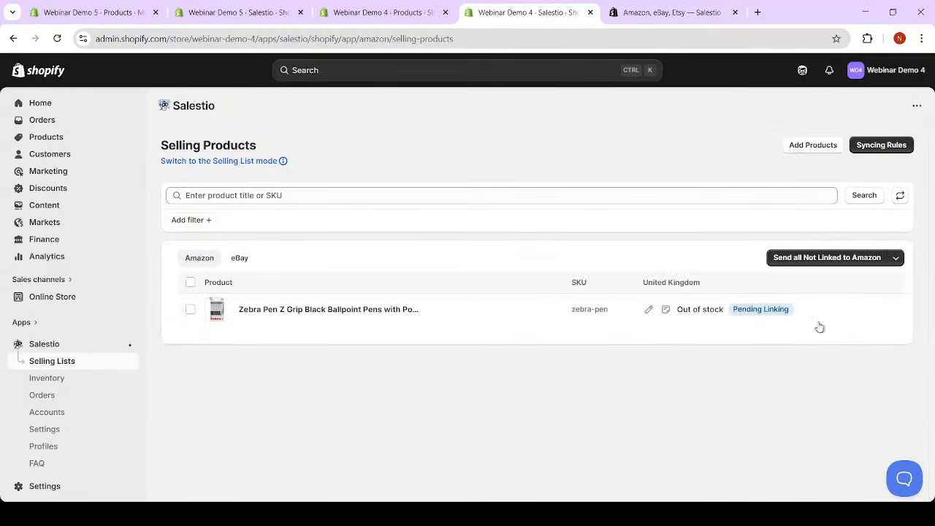
{"action": "left_click", "coordinate": [240, 262]}
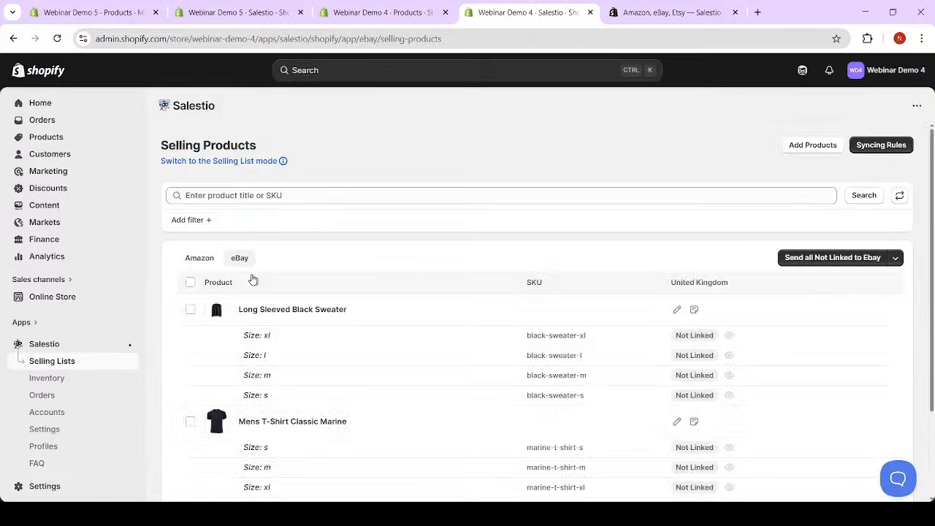
{"action": "scroll", "coordinate": [540, 321], "scroll_direction": "down", "scroll_amount": 3}
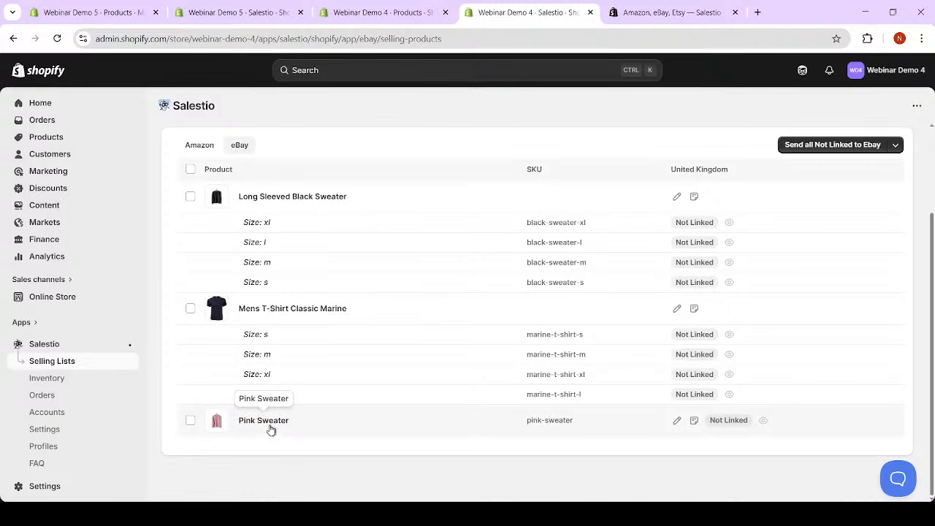
- In the Pink Sweater's eBay listing data, allow product creation and choose the Default Payment, Default Return and Default Shipping policies
{"action": "left_click", "coordinate": [676, 421]}
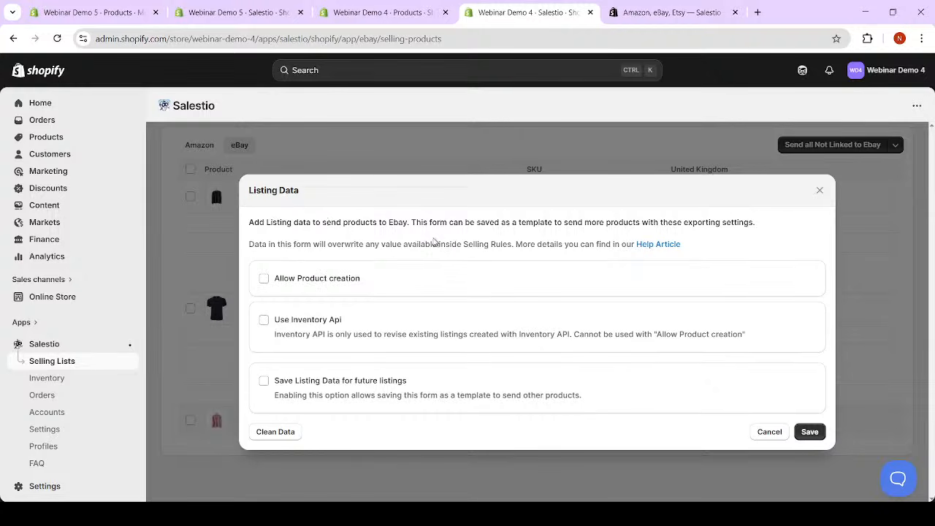
{"action": "left_click", "coordinate": [348, 281]}
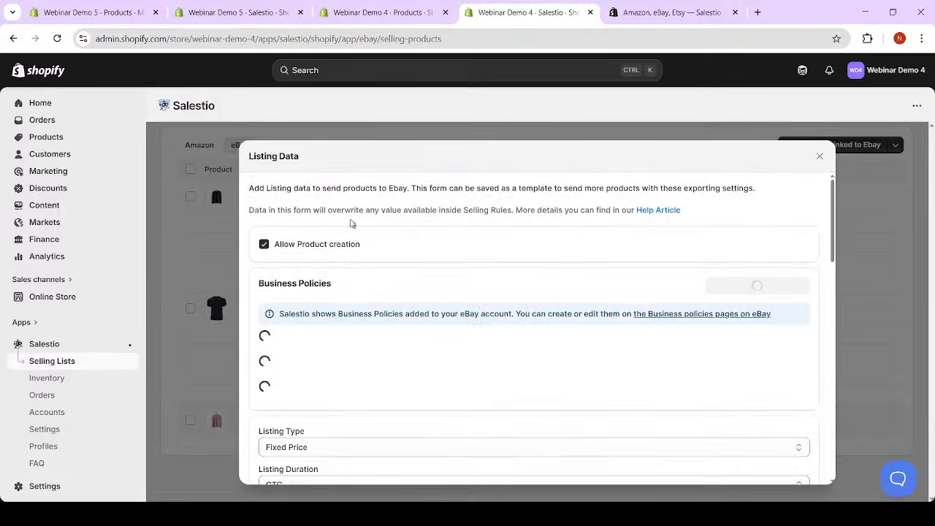
{"action": "scroll", "coordinate": [314, 304], "scroll_direction": "down", "scroll_amount": 1}
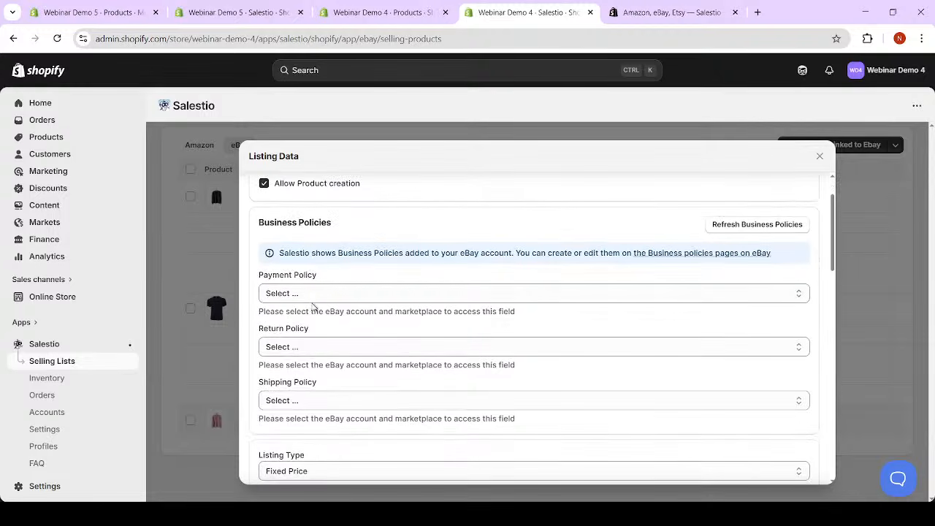
{"action": "left_click", "coordinate": [325, 292]}
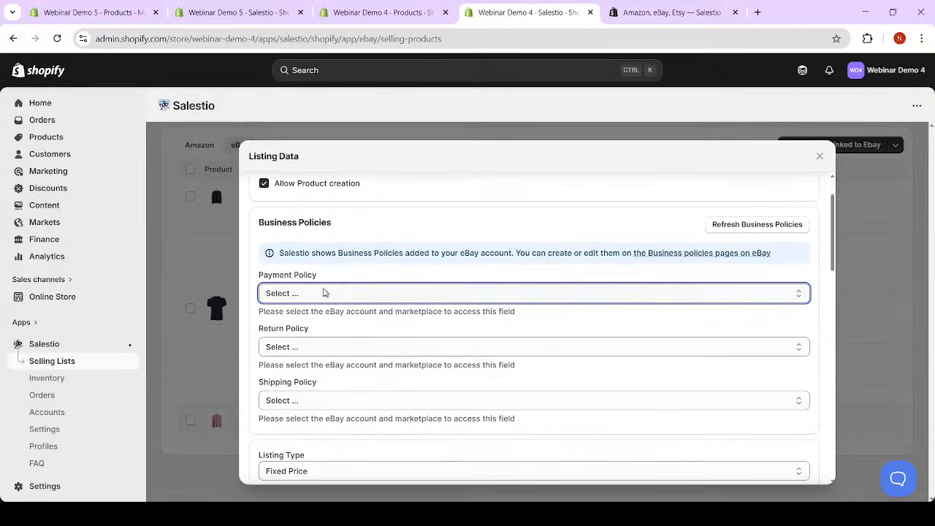
{"action": "left_click", "coordinate": [325, 331]}
{"action": "left_click", "coordinate": [325, 347]}
{"action": "left_click", "coordinate": [323, 383]}
{"action": "left_click", "coordinate": [322, 400]}
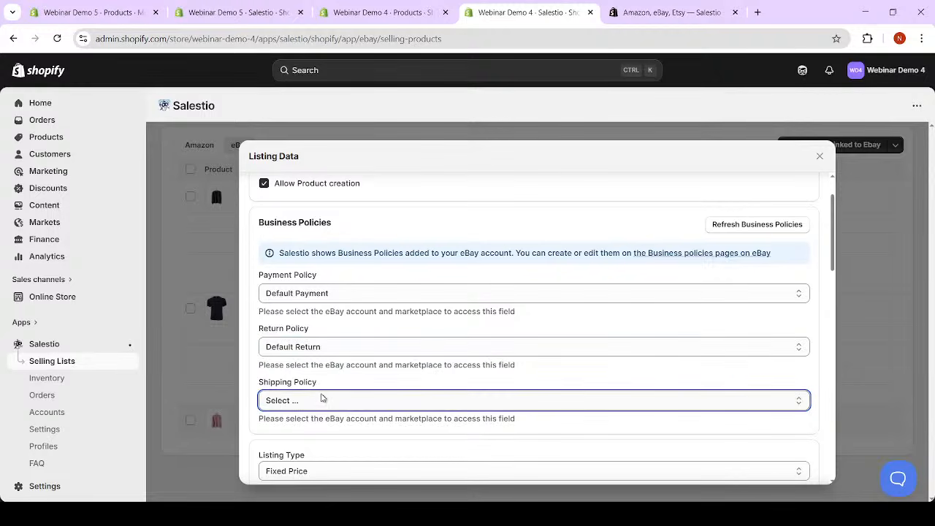
{"action": "left_click", "coordinate": [322, 427]}
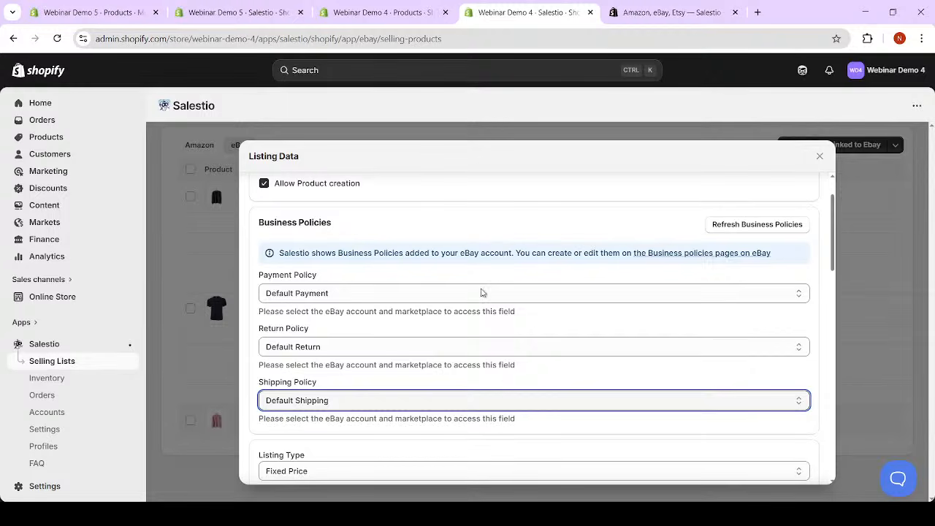
- Try the Auction listing type to examine its price options and return to Fixed Price
{"action": "scroll", "coordinate": [463, 292], "scroll_direction": "down", "scroll_amount": 3}
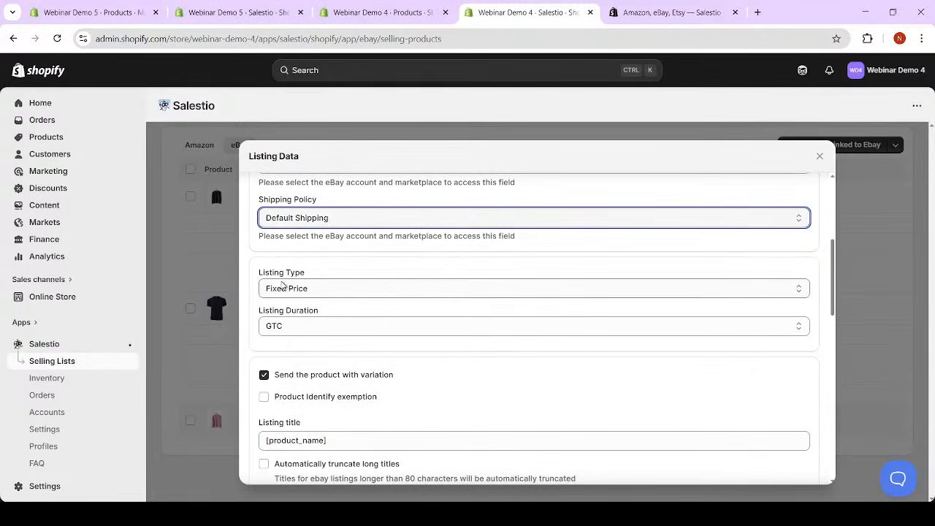
{"action": "left_click", "coordinate": [299, 292]}
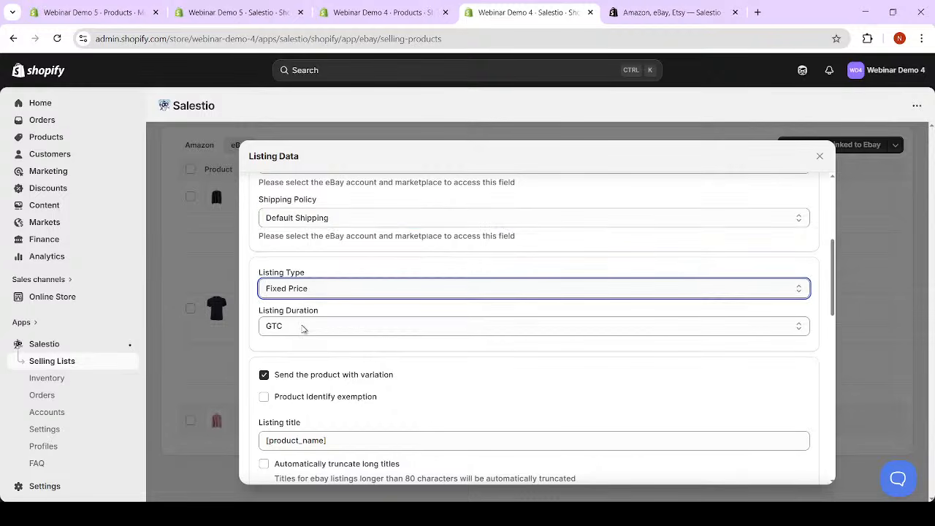
{"action": "left_click", "coordinate": [303, 328]}
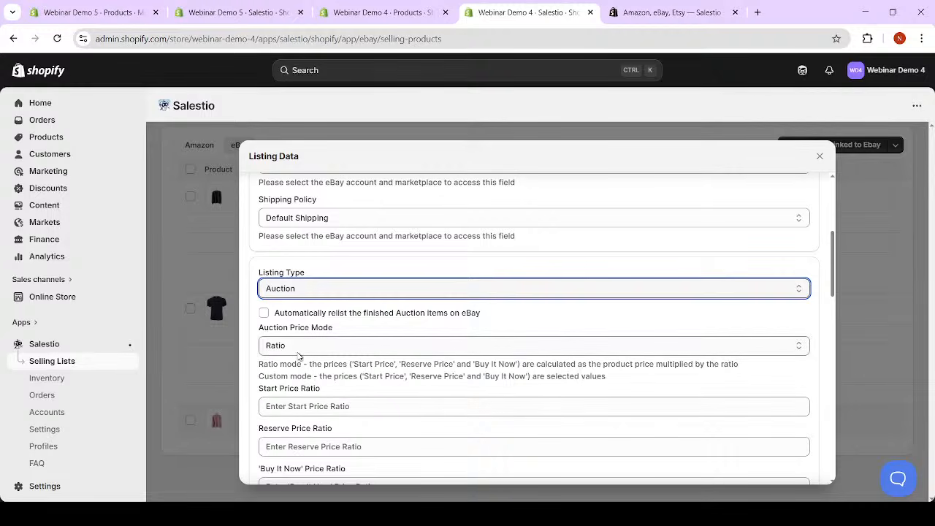
{"action": "left_click", "coordinate": [307, 306]}
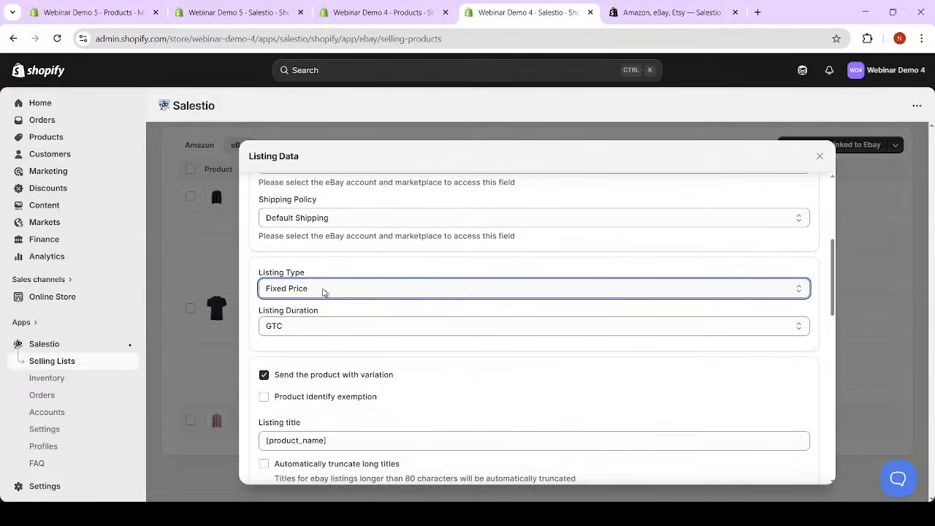
- Enable automatic truncation of long titles in the Pink Sweater's listing data
{"action": "scroll", "coordinate": [326, 293], "scroll_direction": "down", "scroll_amount": 1}
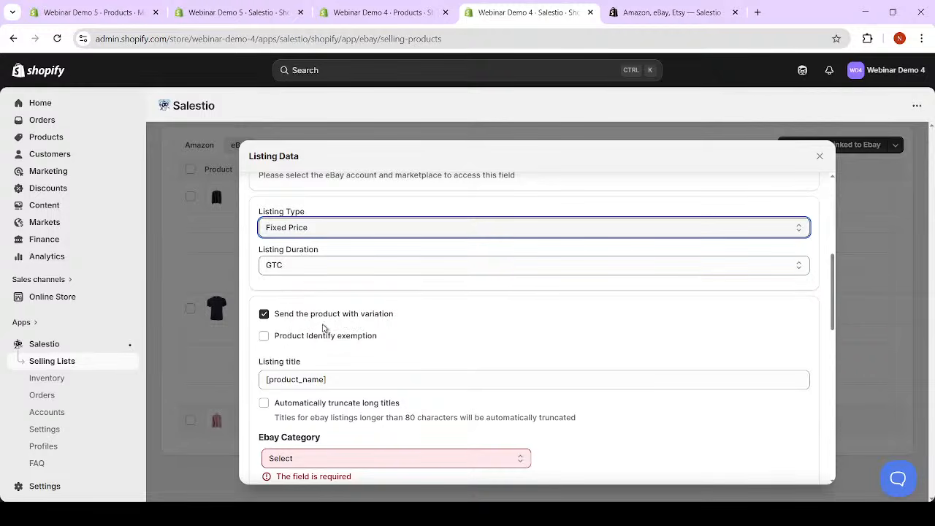
{"action": "scroll", "coordinate": [323, 328], "scroll_direction": "down", "scroll_amount": 1}
{"action": "scroll", "coordinate": [366, 280], "scroll_direction": "down", "scroll_amount": 1}
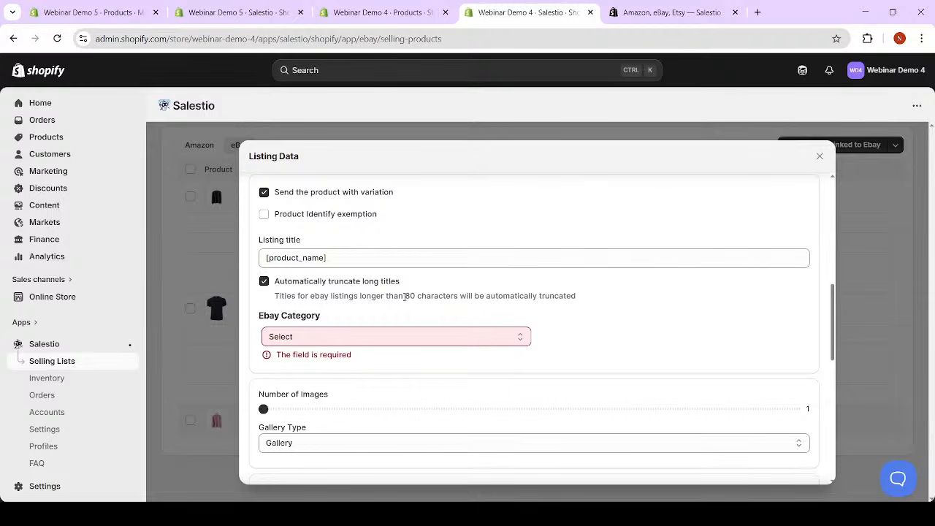
{"action": "left_click", "coordinate": [264, 281]}
- Set the Pink Sweater's eBay category to Clothes, Shoes & Accessories > Women > Women's Clothing > Tops & Shirts
{"action": "scroll", "coordinate": [307, 287], "scroll_direction": "down", "scroll_amount": 2}
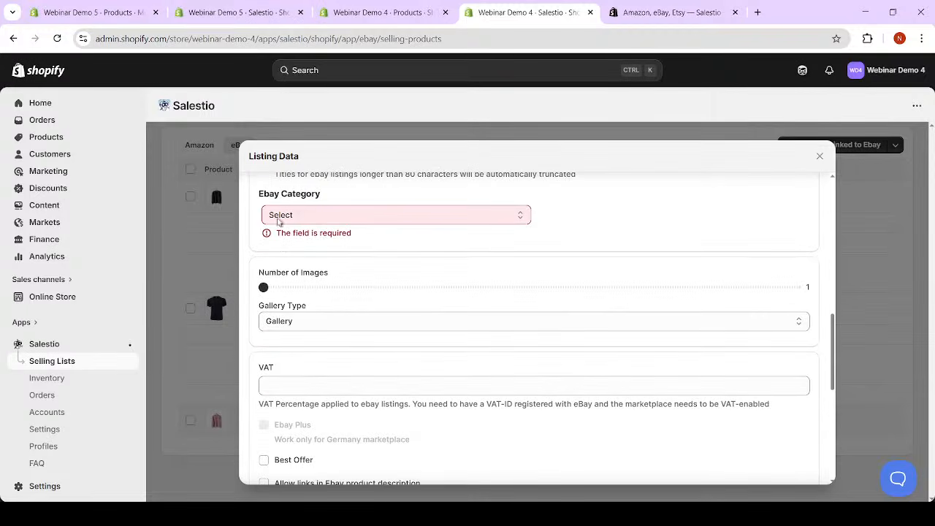
{"action": "left_click_drag", "start_coordinate": [254, 197], "coordinate": [334, 191]}
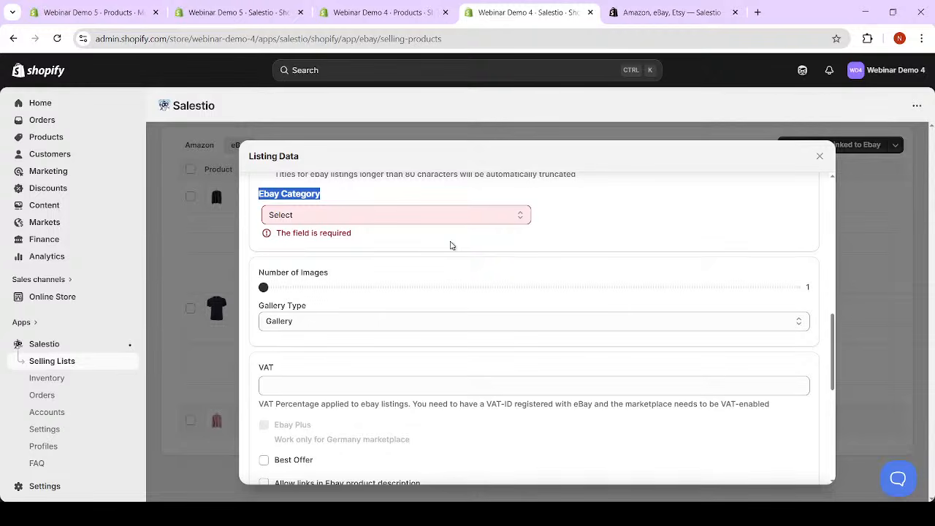
{"action": "left_click", "coordinate": [490, 223]}
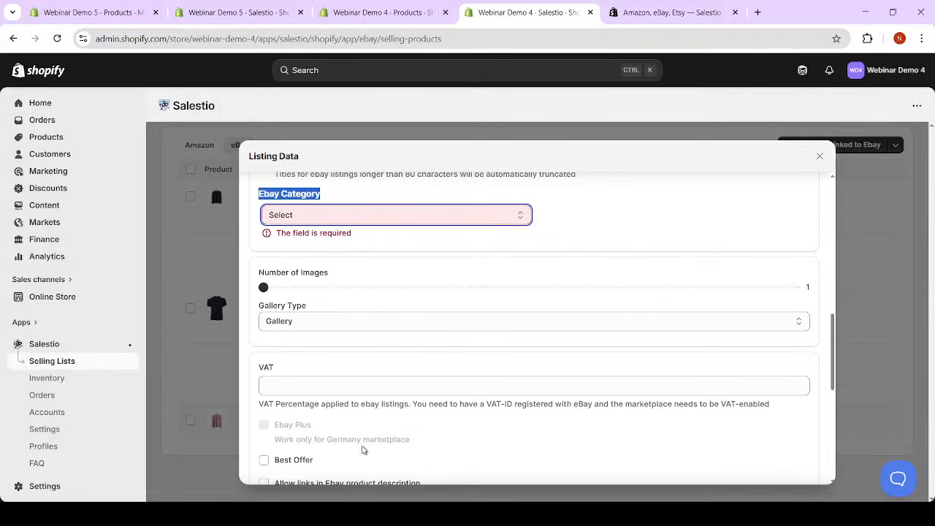
{"action": "left_click", "coordinate": [361, 480]}
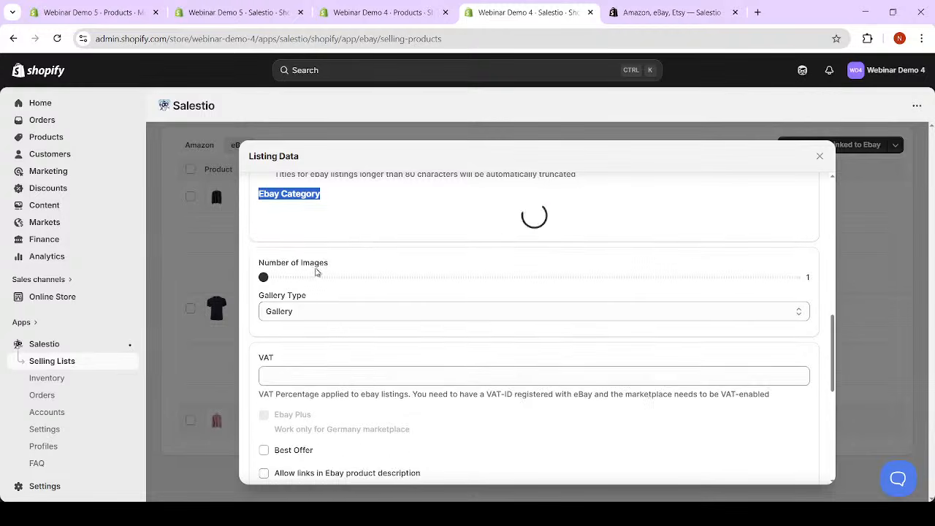
{"action": "left_click", "coordinate": [620, 219]}
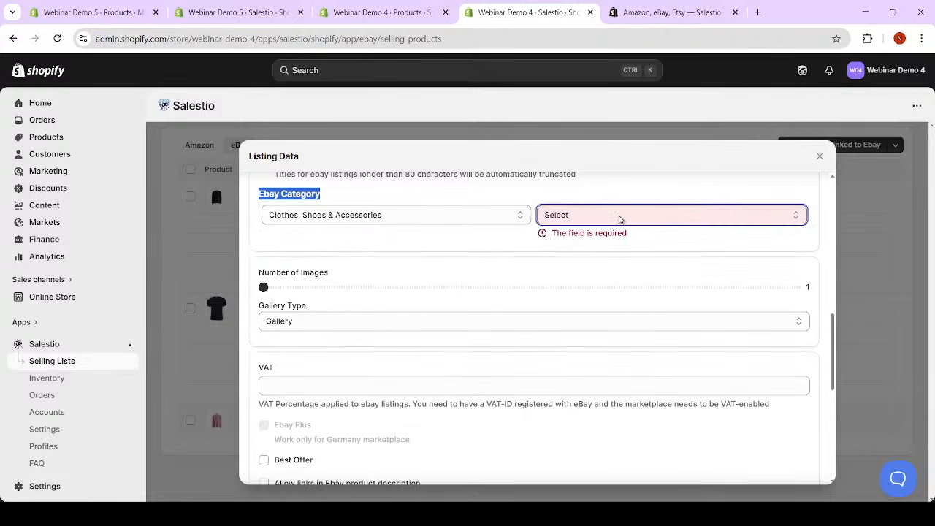
{"action": "left_click", "coordinate": [607, 293]}
{"action": "left_click", "coordinate": [379, 249]}
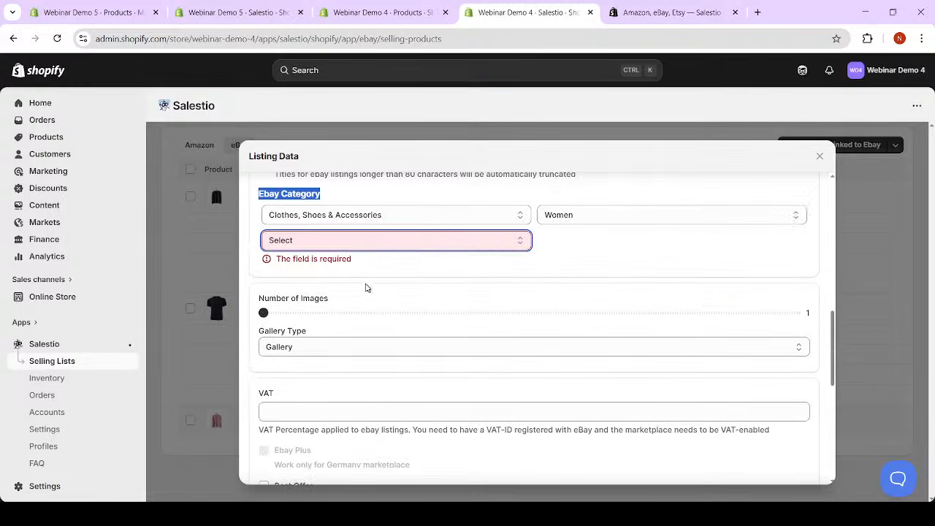
{"action": "left_click", "coordinate": [367, 289]}
{"action": "left_click", "coordinate": [585, 245]}
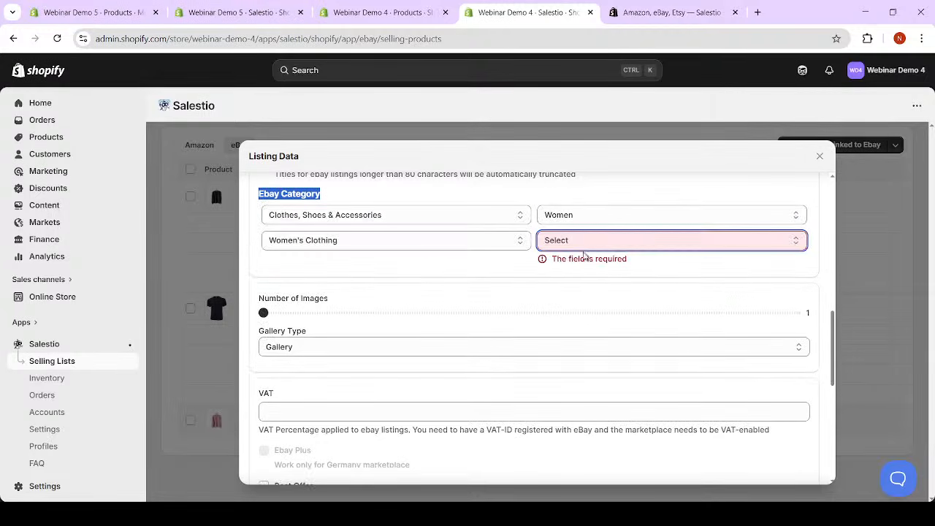
{"action": "left_click", "coordinate": [594, 350]}
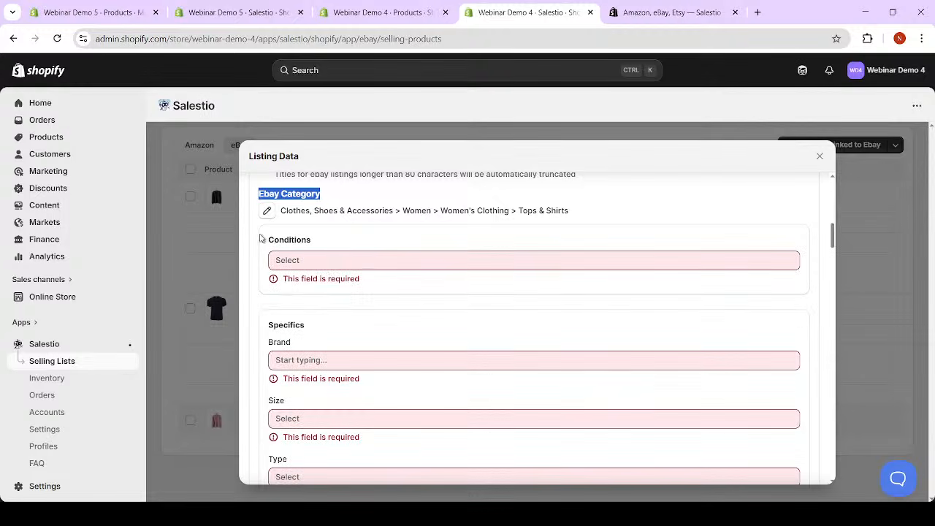
- Set the Pink Sweater's eBay condition to New with tags
{"action": "scroll", "coordinate": [324, 255], "scroll_direction": "down", "scroll_amount": 2}
{"action": "scroll", "coordinate": [334, 265], "scroll_direction": "up", "scroll_amount": 2}
{"action": "left_click", "coordinate": [339, 260]}
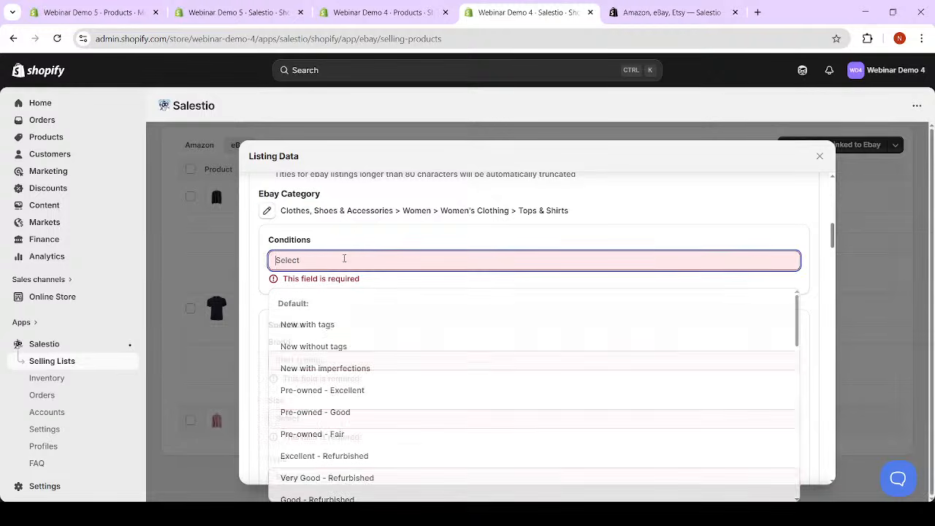
{"action": "left_click", "coordinate": [326, 322]}
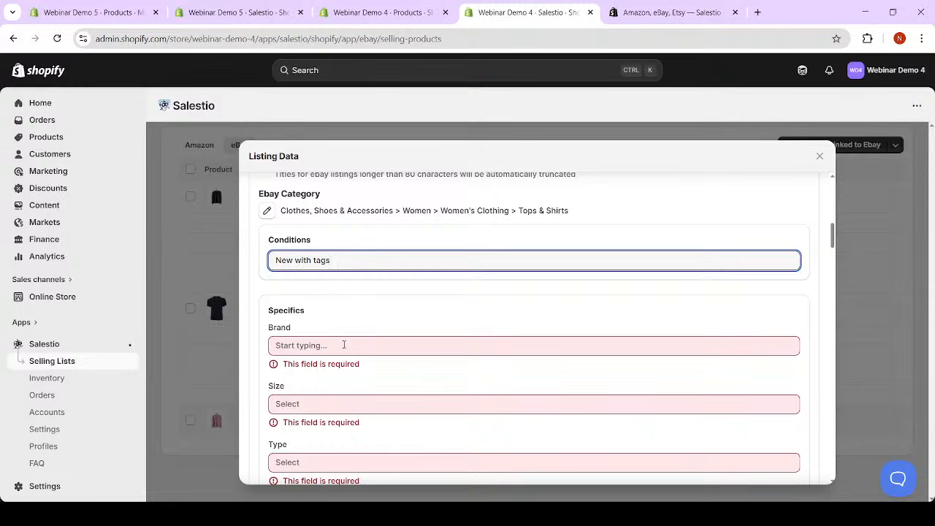
- Try Awesome Brand as the Brand specific, and replace it with the Product manufacturer variable
{"action": "left_click", "coordinate": [344, 345]}
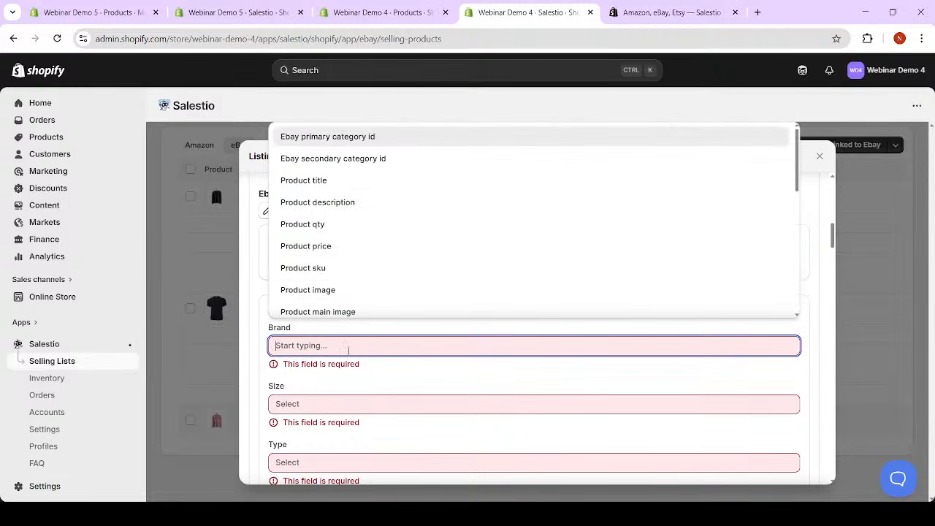
{"action": "type", "text": "Awesome Brand"}
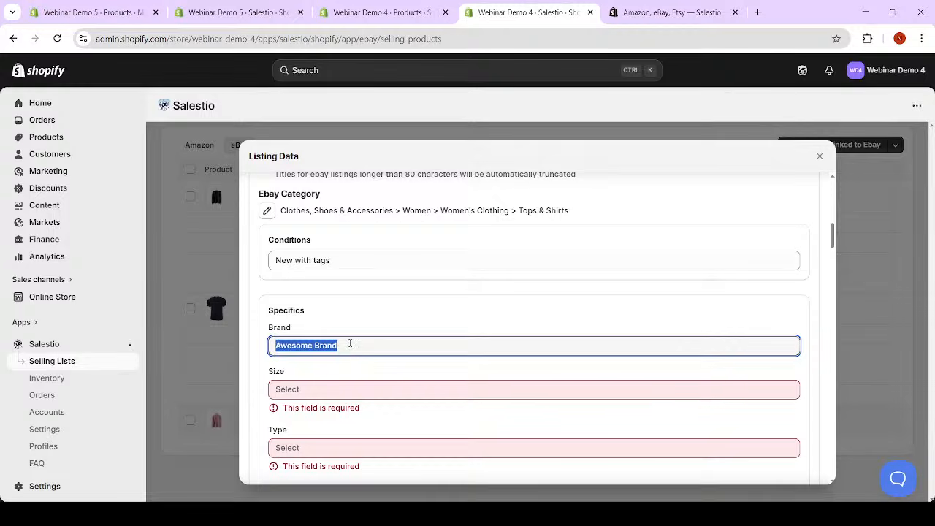
{"action": "key", "text": "BackSpace"}
{"action": "scroll", "coordinate": [386, 294], "scroll_direction": "down", "scroll_amount": 10}
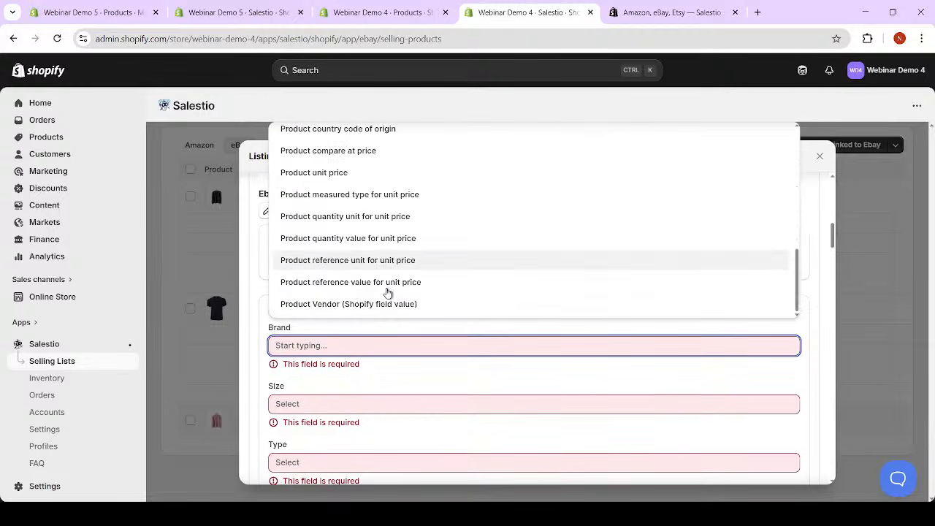
{"action": "left_click", "coordinate": [354, 305]}
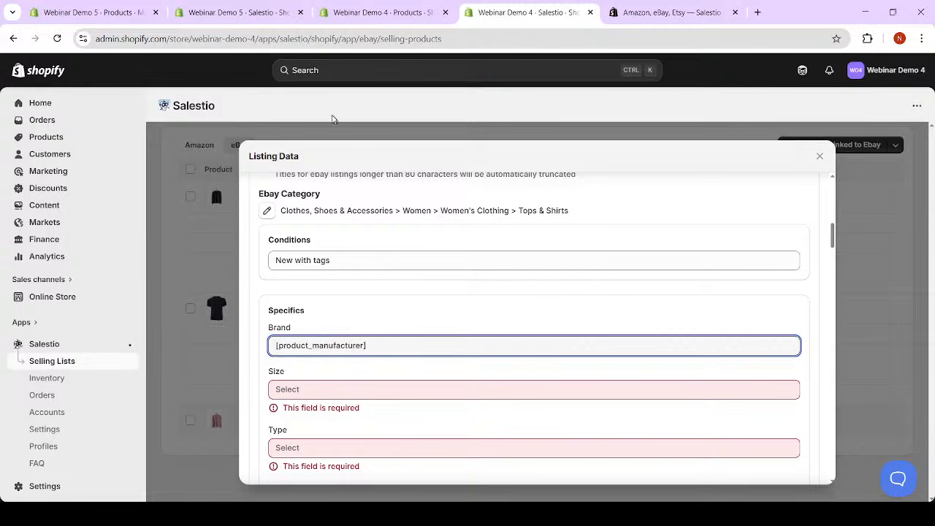
- Check the Vendor field of the Pink Sweater in the Webinar Demo 4 Shopify products, and return to the Salestio listing data
{"action": "left_click", "coordinate": [389, 11]}
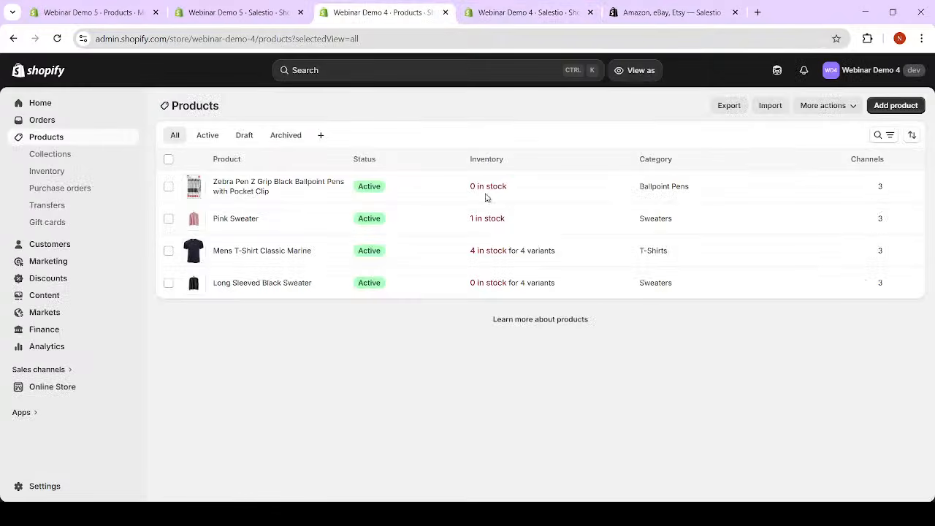
{"action": "left_click", "coordinate": [240, 217]}
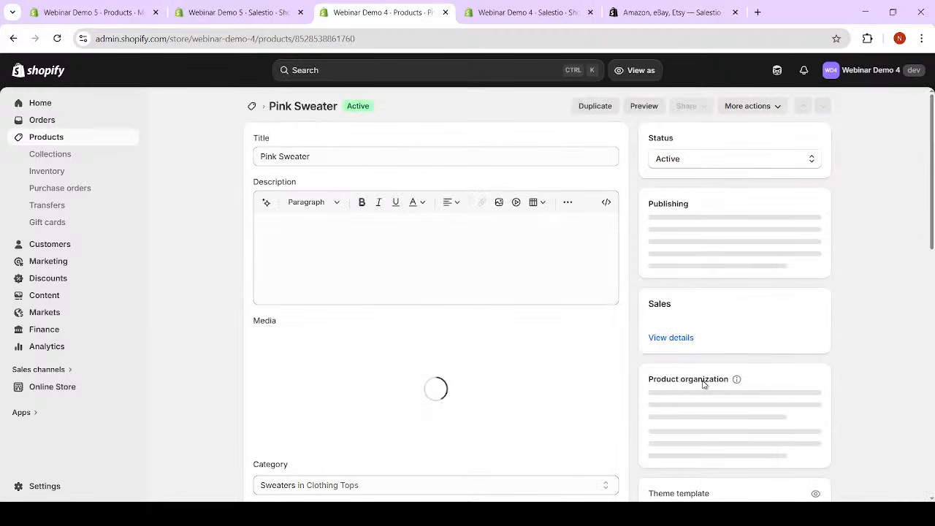
{"action": "scroll", "coordinate": [679, 402], "scroll_direction": "down", "scroll_amount": 1}
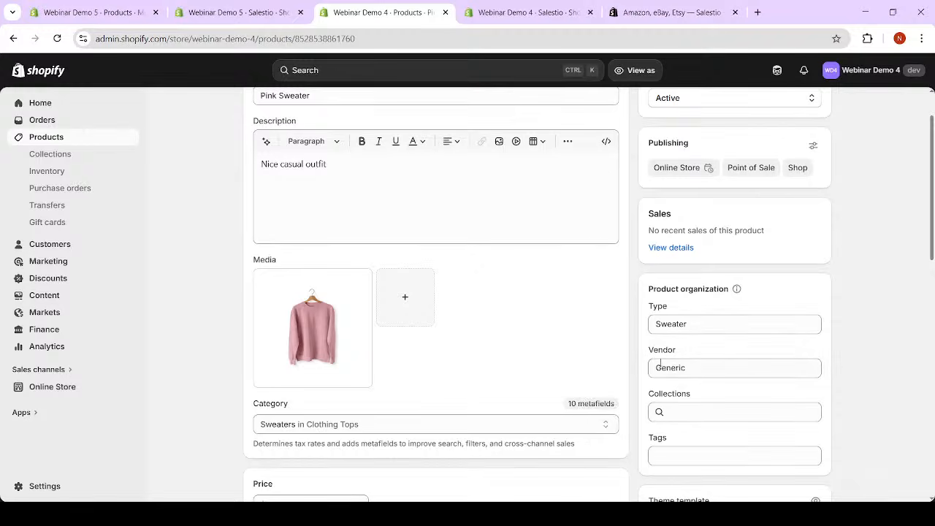
{"action": "left_click", "coordinate": [499, 16]}
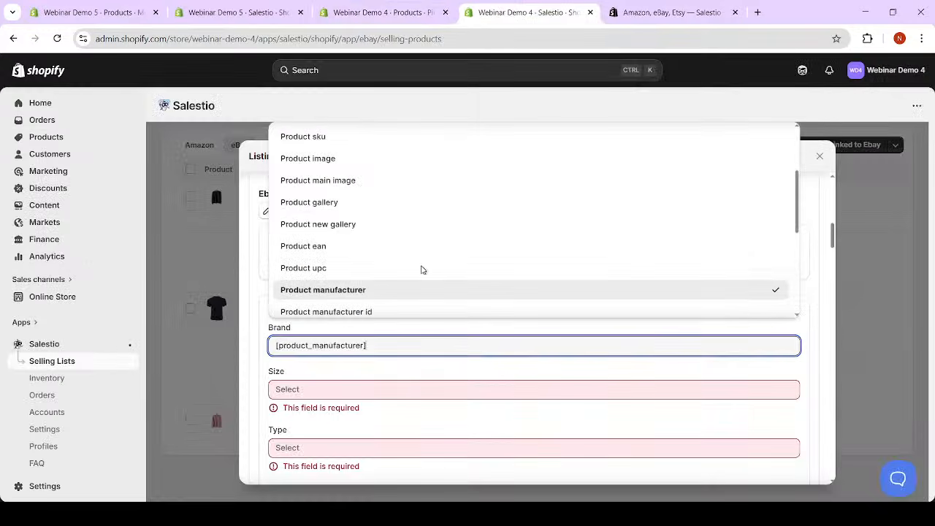
- In the Pink Sweater's eBay specifics, set Size to M and Type to Tank
{"action": "left_click", "coordinate": [328, 390]}
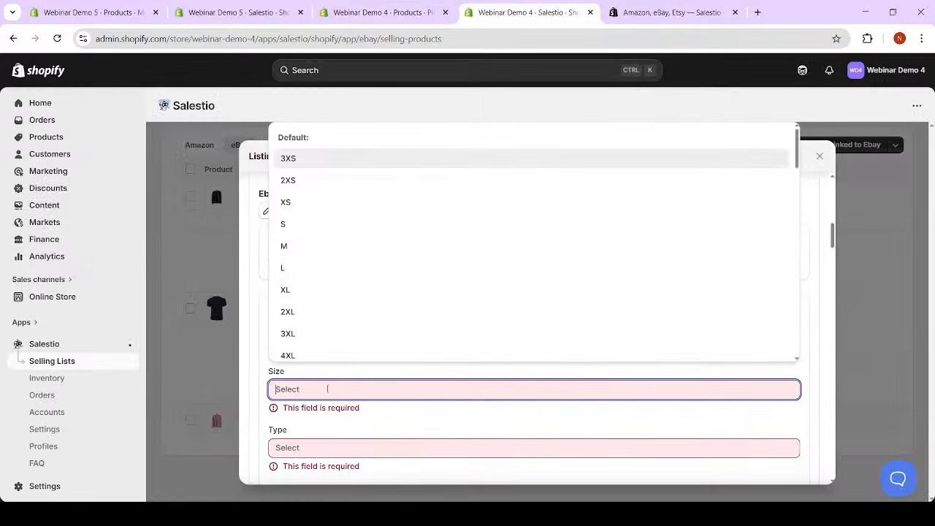
{"action": "left_click", "coordinate": [314, 255]}
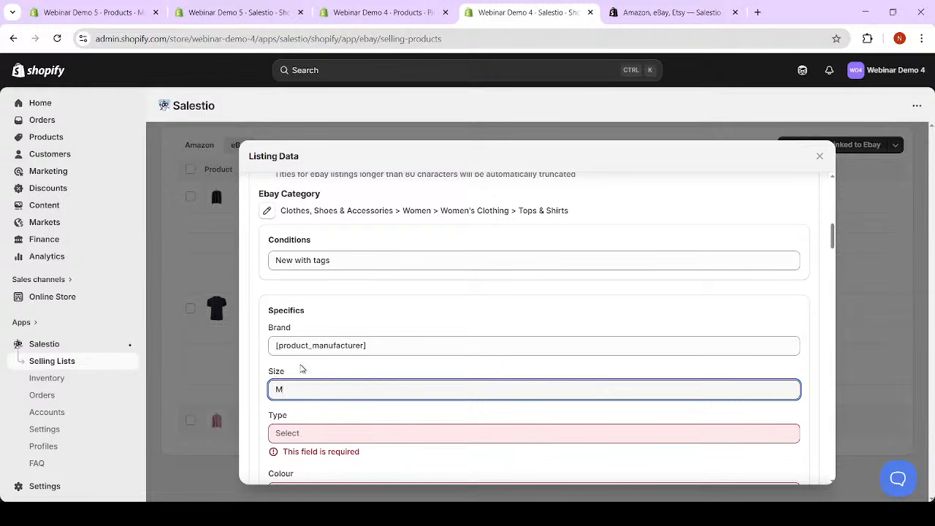
{"action": "scroll", "coordinate": [329, 379], "scroll_direction": "down", "scroll_amount": 1}
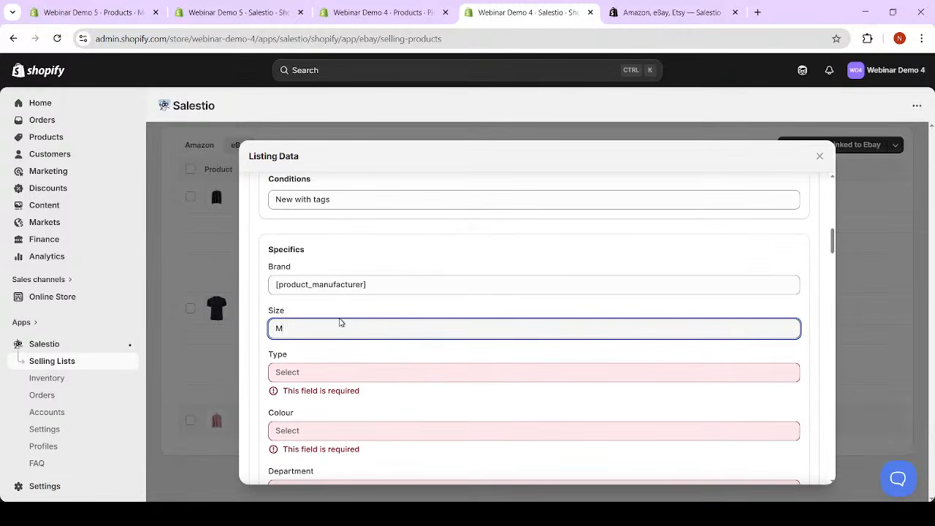
{"action": "left_click", "coordinate": [306, 373]}
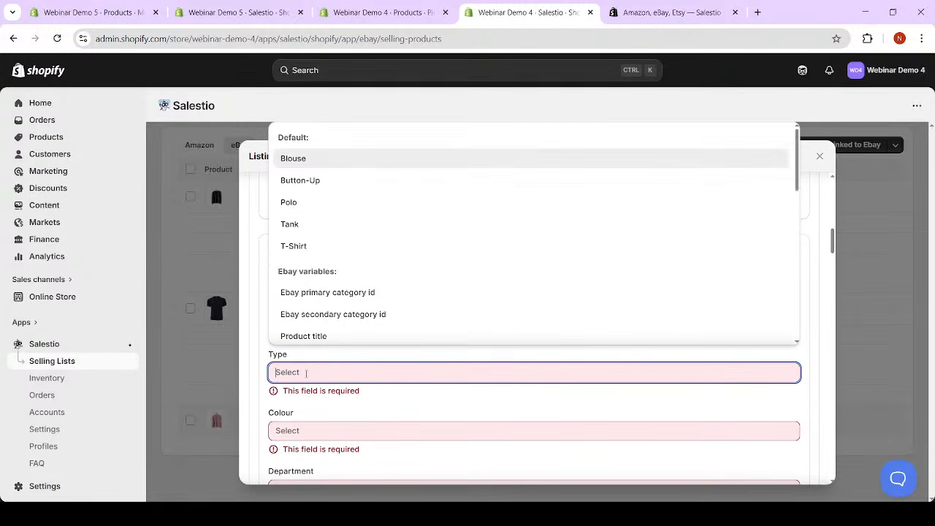
{"action": "left_click", "coordinate": [304, 223]}
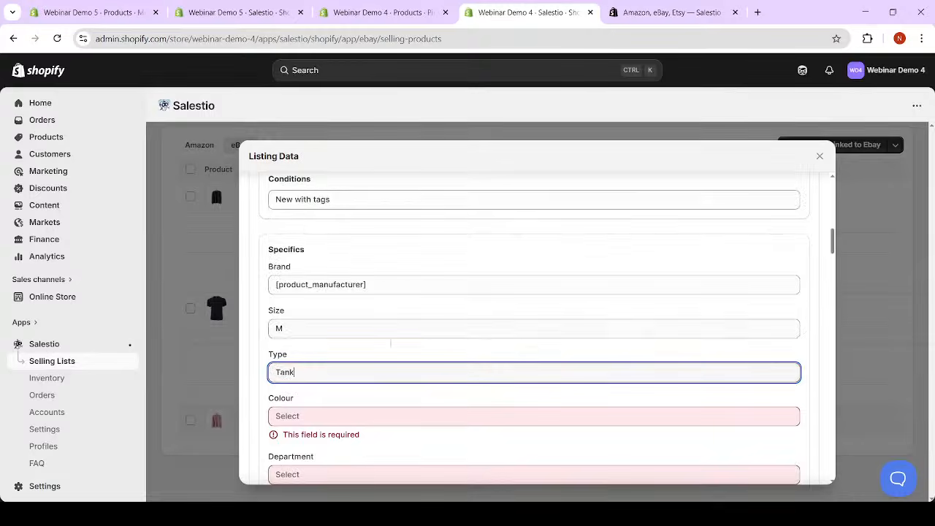
- Set the Colour specific to Multicoloured and the Department to Women
{"action": "scroll", "coordinate": [312, 336], "scroll_direction": "down", "scroll_amount": 2}
{"action": "left_click", "coordinate": [309, 293]}
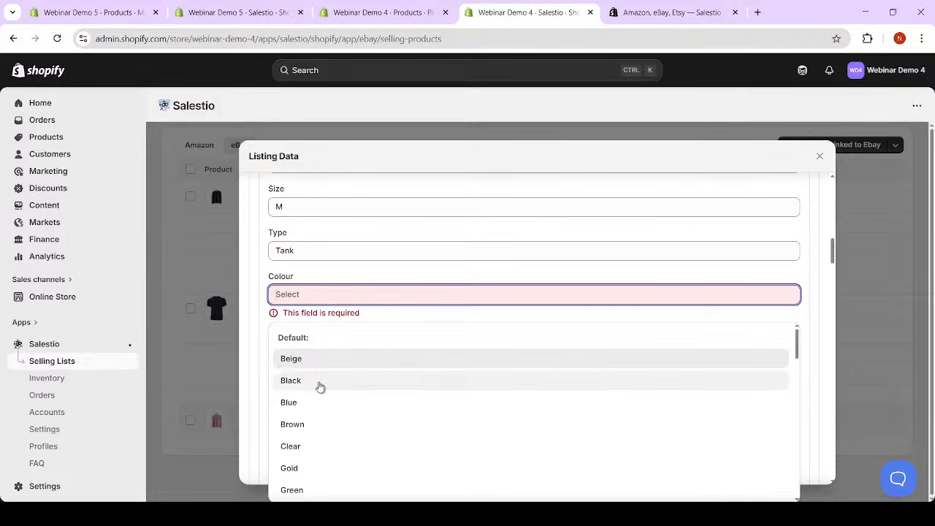
{"action": "scroll", "coordinate": [324, 407], "scroll_direction": "down", "scroll_amount": 3}
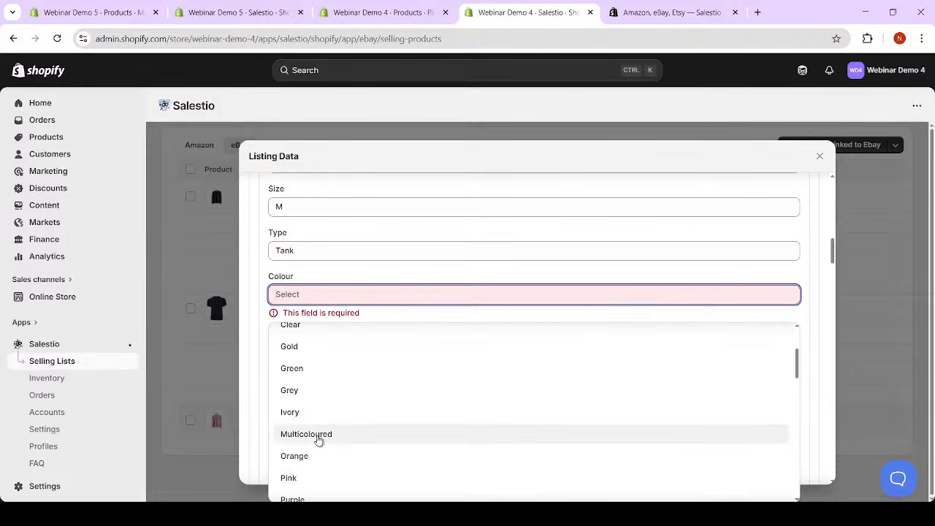
{"action": "left_click", "coordinate": [318, 439]}
{"action": "left_click", "coordinate": [336, 340]}
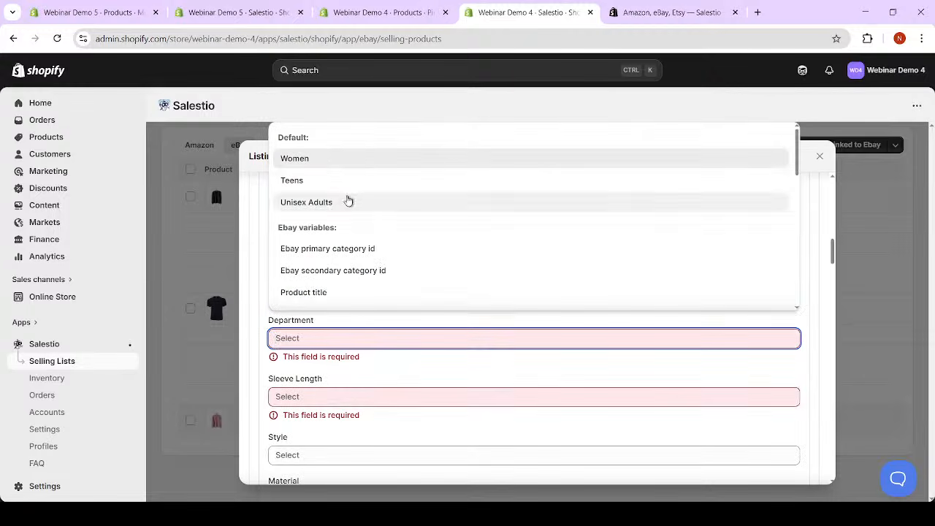
{"action": "left_click", "coordinate": [317, 160]}
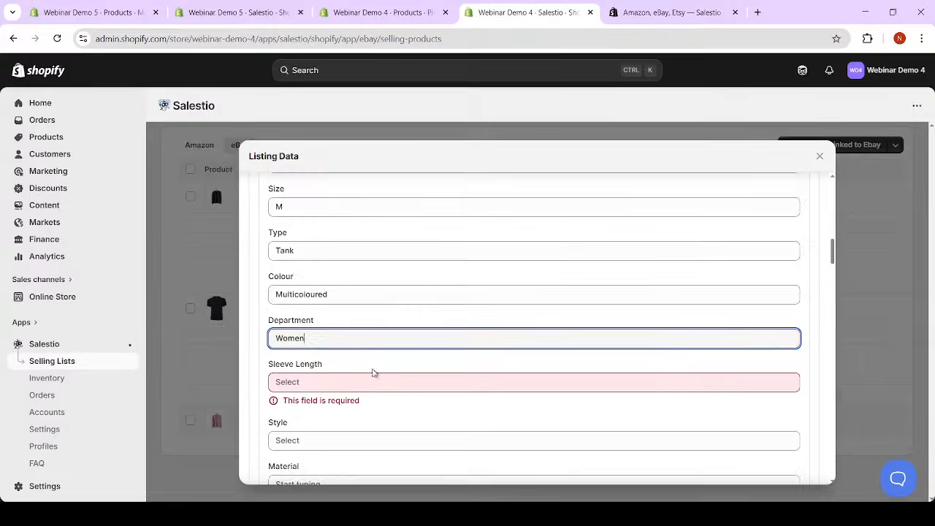
- Set the Sleeve Length specific to Long Sleeve
{"action": "scroll", "coordinate": [329, 321], "scroll_direction": "down", "scroll_amount": 1}
{"action": "left_click", "coordinate": [282, 321]}
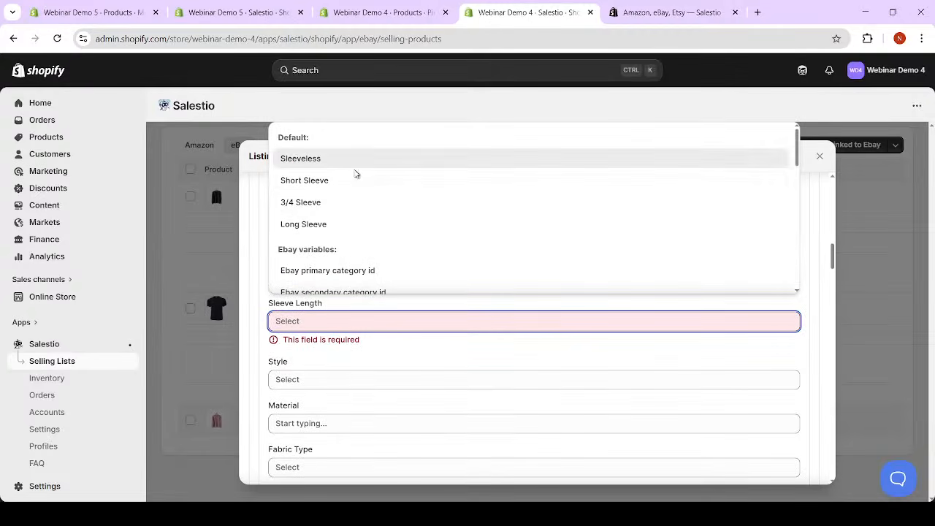
{"action": "left_click", "coordinate": [334, 233]}
- Raise the number of images for the Pink Sweater's eBay listing to 24
{"action": "scroll", "coordinate": [355, 341], "scroll_direction": "down", "scroll_amount": 4}
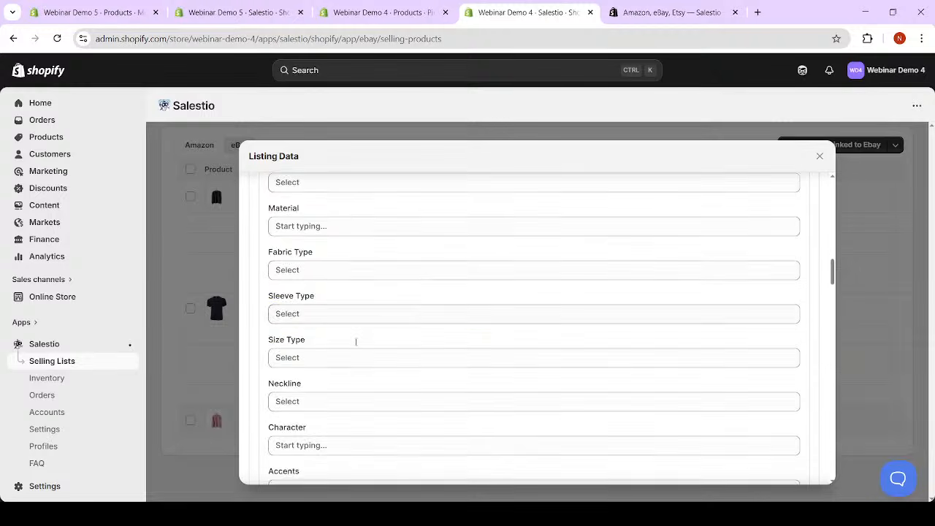
{"action": "scroll", "coordinate": [338, 317], "scroll_direction": "up", "scroll_amount": 2}
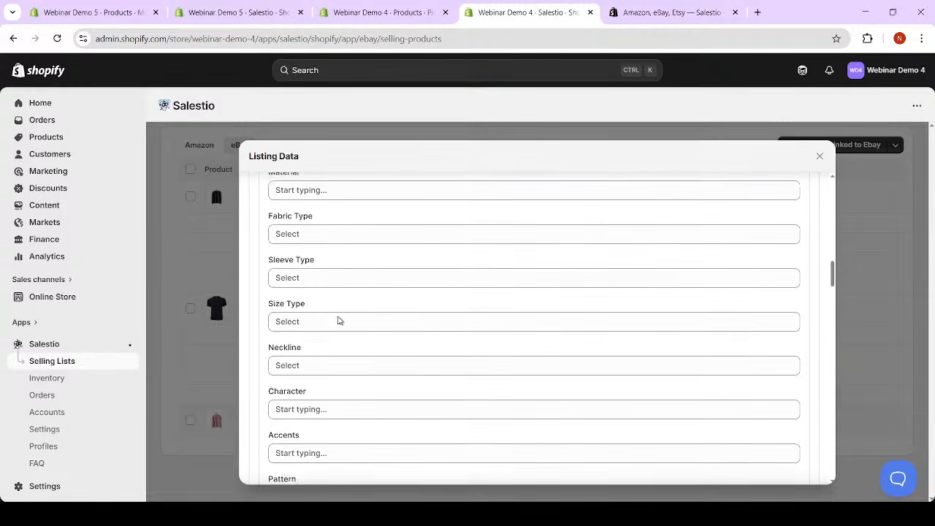
{"action": "scroll", "coordinate": [330, 278], "scroll_direction": "down", "scroll_amount": 3}
{"action": "scroll", "coordinate": [329, 278], "scroll_direction": "down", "scroll_amount": 4}
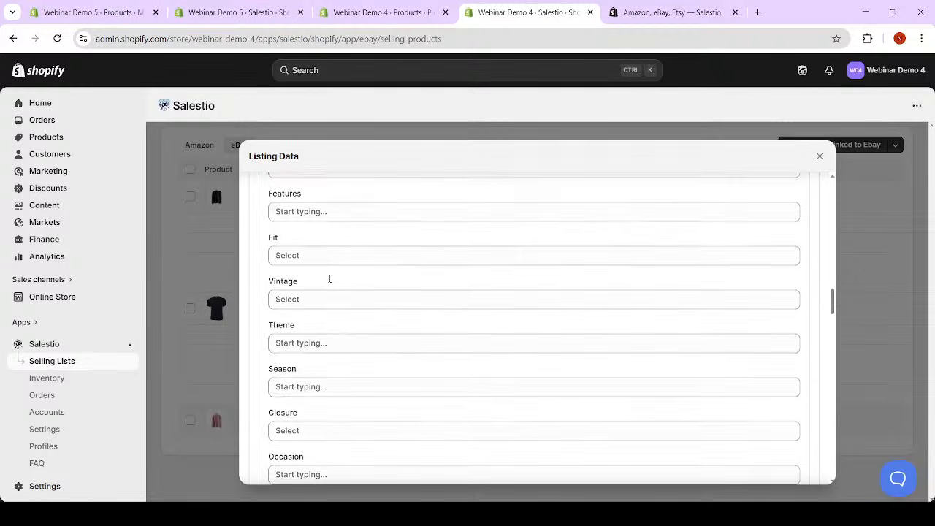
{"action": "scroll", "coordinate": [329, 278], "scroll_direction": "down", "scroll_amount": 7}
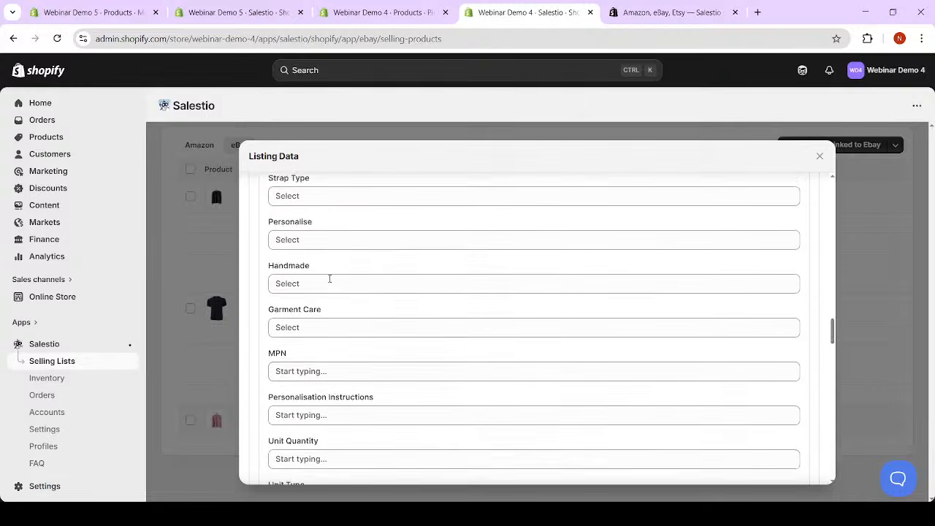
{"action": "scroll", "coordinate": [330, 278], "scroll_direction": "down", "scroll_amount": 7}
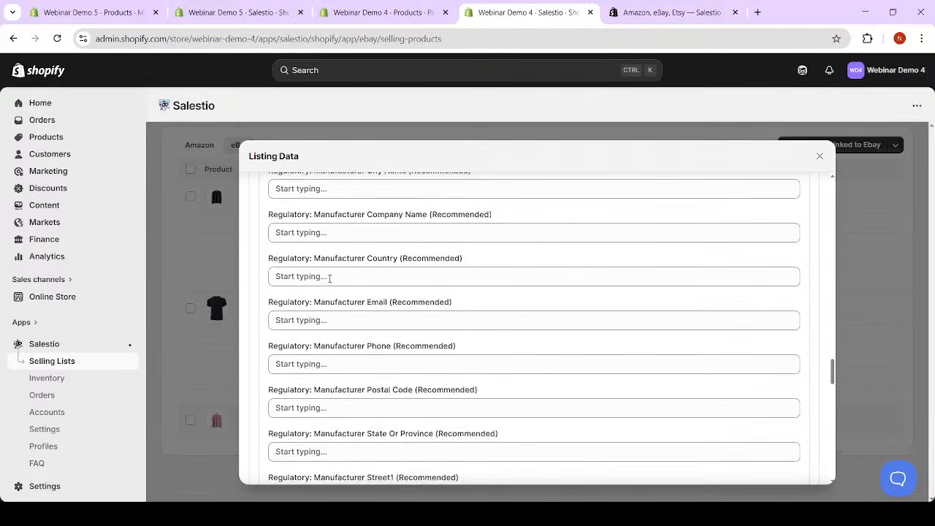
{"action": "scroll", "coordinate": [329, 278], "scroll_direction": "down", "scroll_amount": 7}
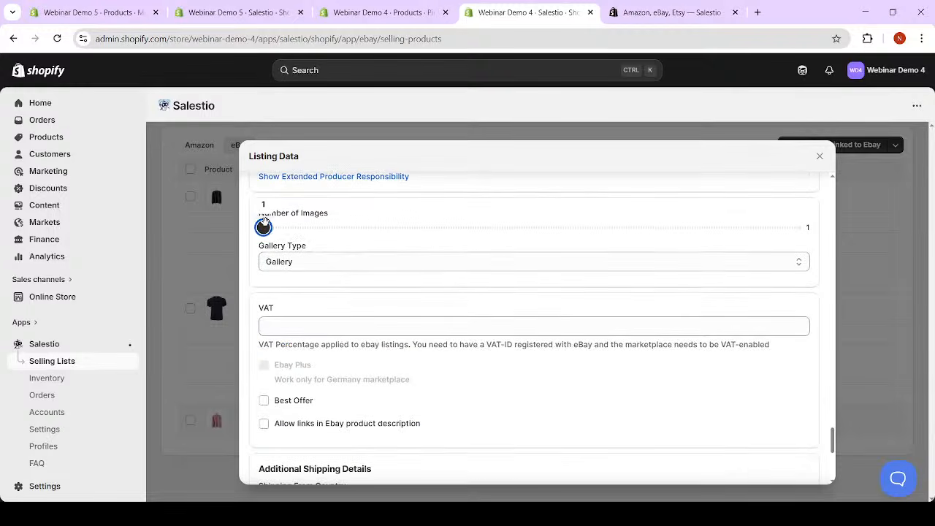
{"action": "left_click_drag", "start_coordinate": [263, 227], "coordinate": [837, 238]}
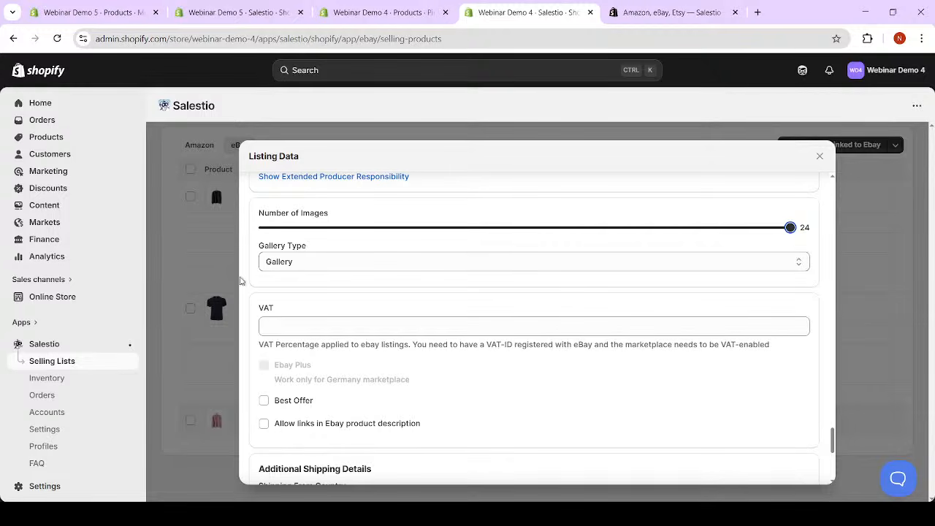
- In the additional shipping details, set the shipping-from country to United Kingdom and the location to London
{"action": "scroll", "coordinate": [288, 362], "scroll_direction": "down", "scroll_amount": 2}
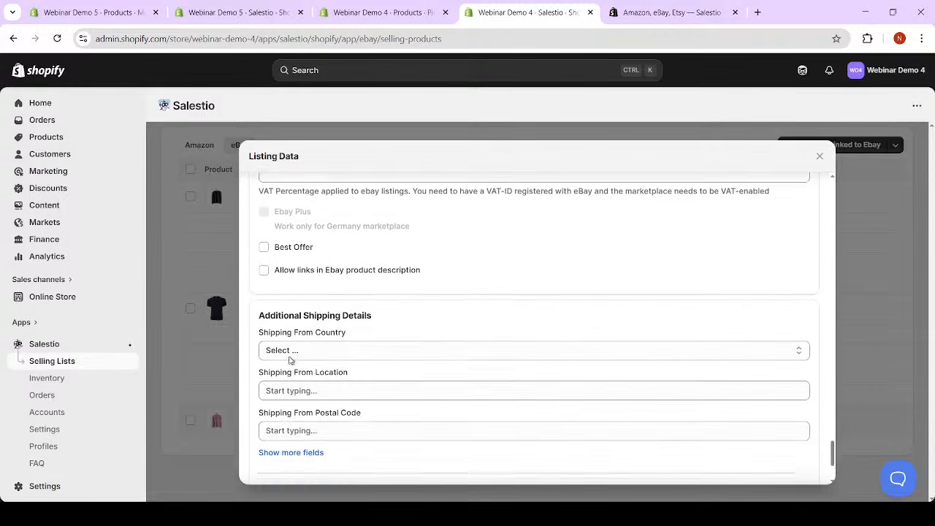
{"action": "left_click_drag", "start_coordinate": [268, 286], "coordinate": [385, 293]}
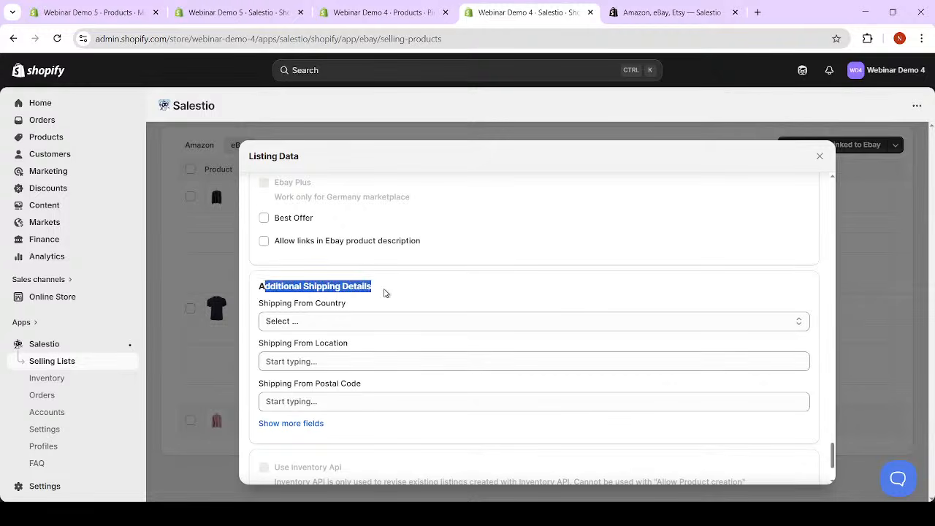
{"action": "left_click", "coordinate": [385, 320]}
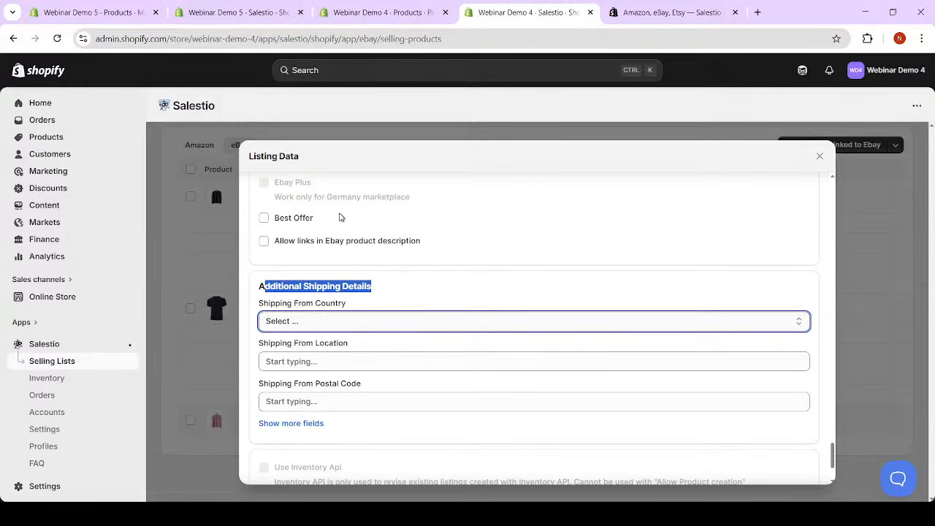
{"action": "left_click", "coordinate": [339, 104]}
{"action": "left_click", "coordinate": [336, 360]}
{"action": "type", "text": "London"}
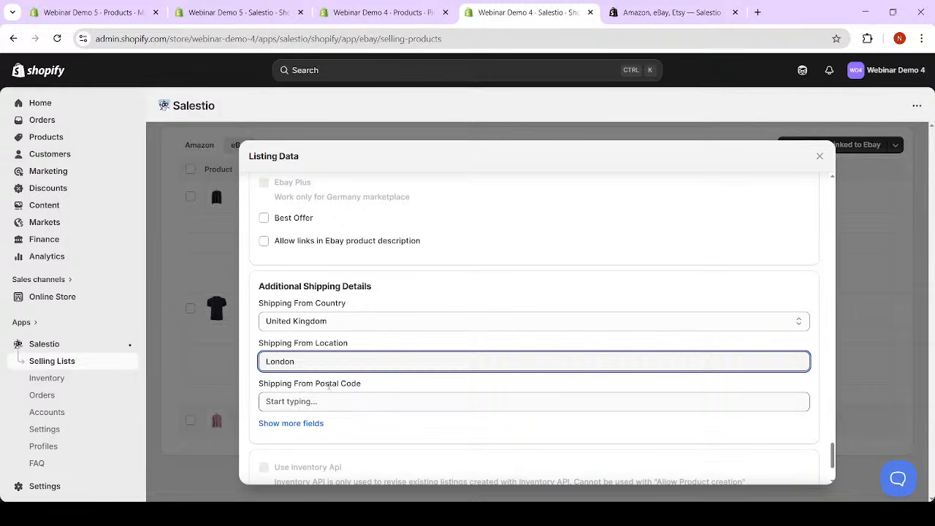
- Enable saving the listing data for future listings and restrict the syncing rule to product groups
{"action": "scroll", "coordinate": [300, 383], "scroll_direction": "down", "scroll_amount": 2}
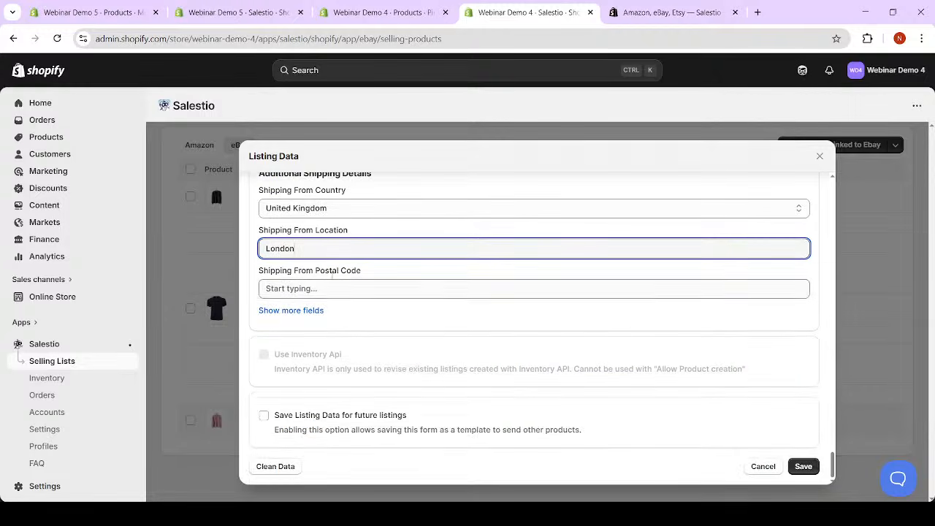
{"action": "scroll", "coordinate": [351, 326], "scroll_direction": "up", "scroll_amount": 10}
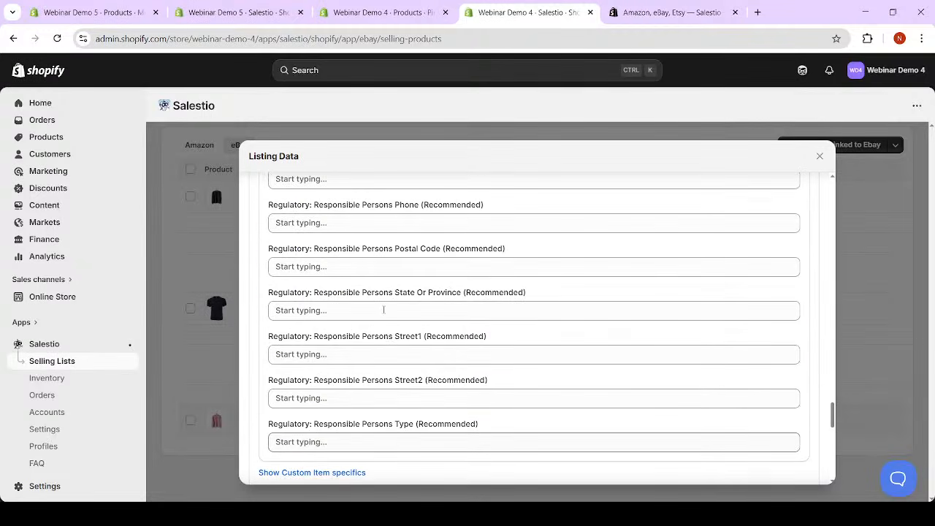
{"action": "scroll", "coordinate": [384, 310], "scroll_direction": "down", "scroll_amount": 10}
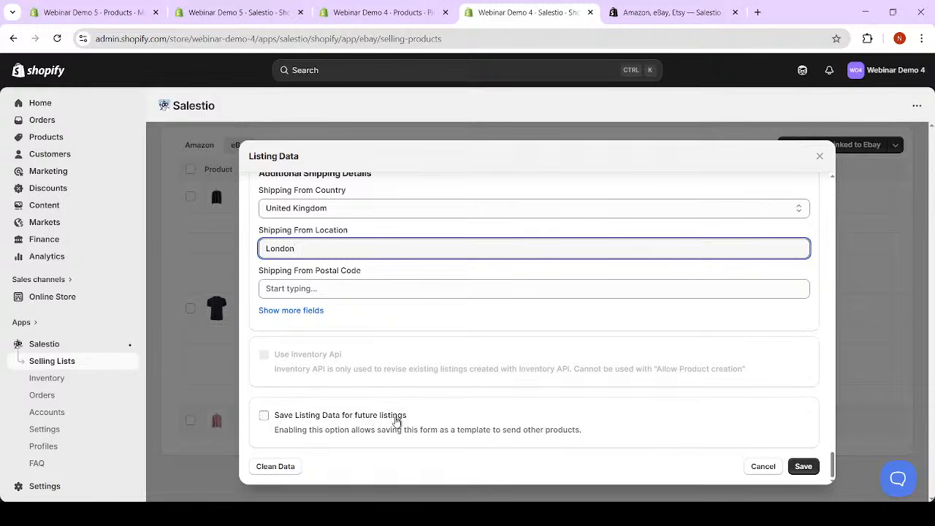
{"action": "left_click", "coordinate": [263, 415]}
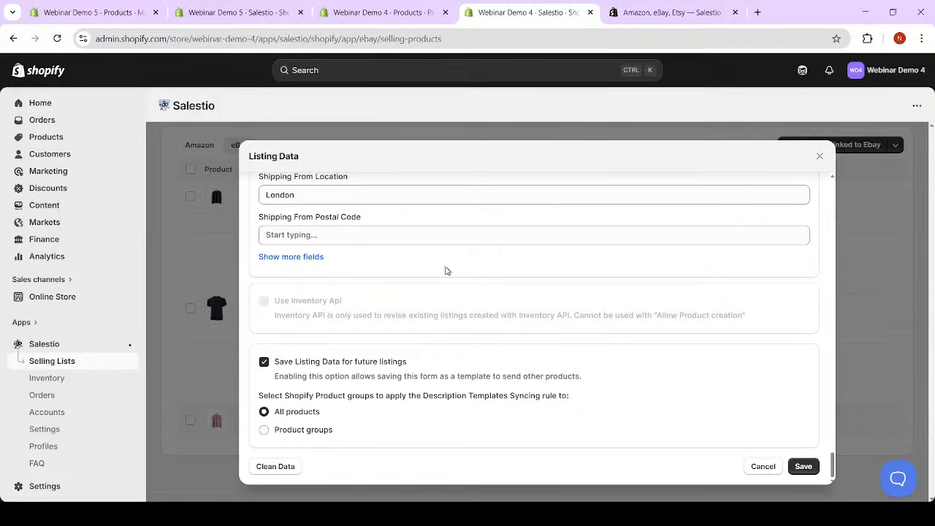
{"action": "scroll", "coordinate": [447, 270], "scroll_direction": "up", "scroll_amount": 5}
{"action": "scroll", "coordinate": [450, 284], "scroll_direction": "down", "scroll_amount": 5}
{"action": "left_click", "coordinate": [264, 431]}
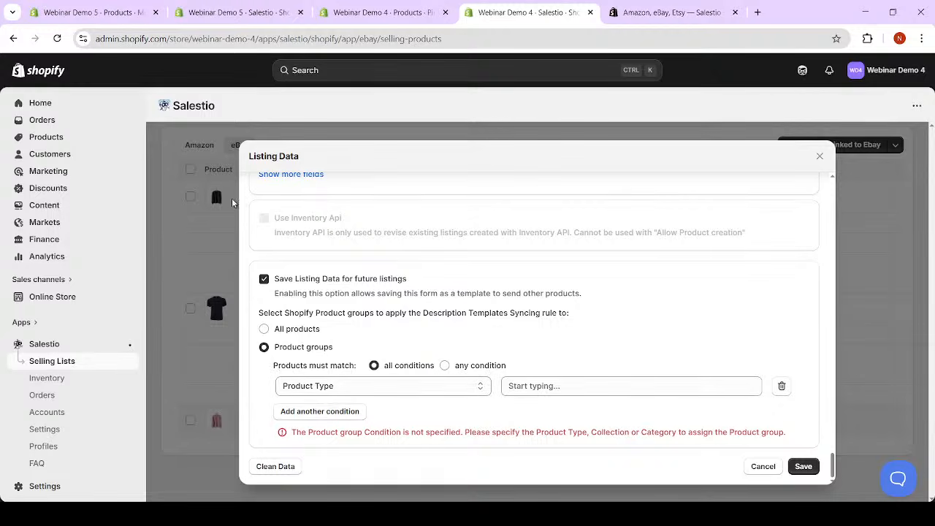
- Set the product group condition to Product Type Sweater and save the listing data
{"action": "left_click", "coordinate": [365, 394]}
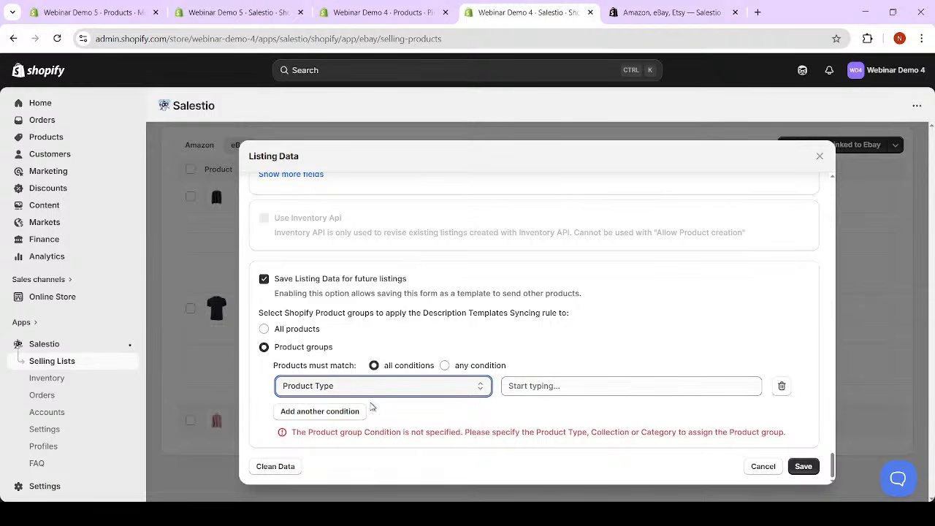
{"action": "left_click", "coordinate": [558, 385]}
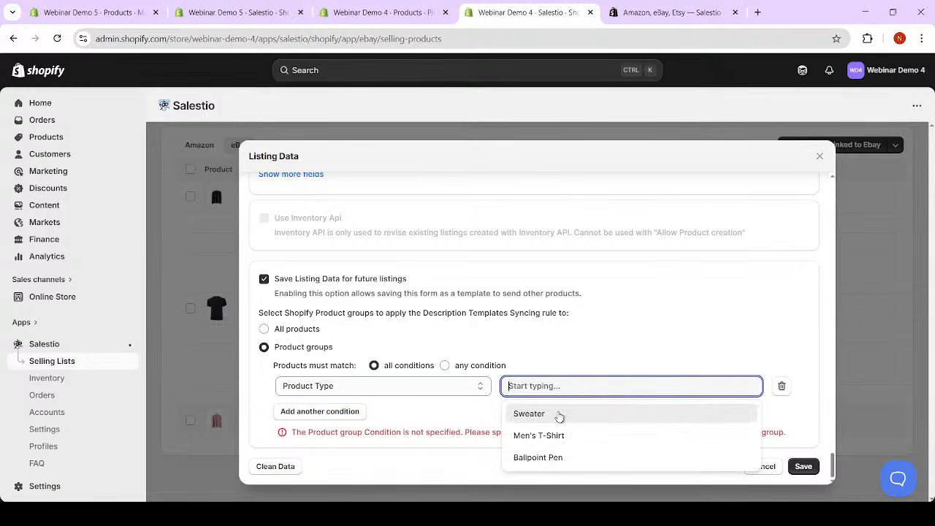
{"action": "left_click", "coordinate": [560, 414]}
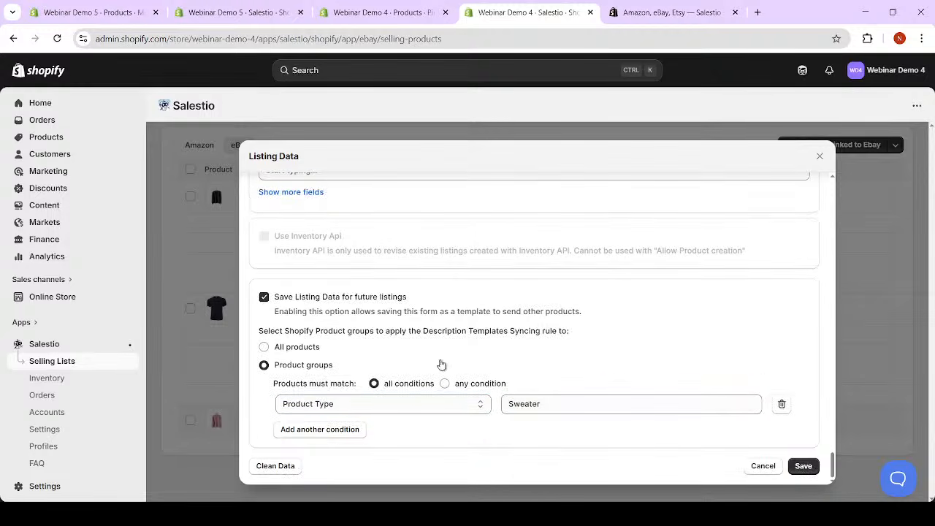
{"action": "left_click", "coordinate": [813, 469]}
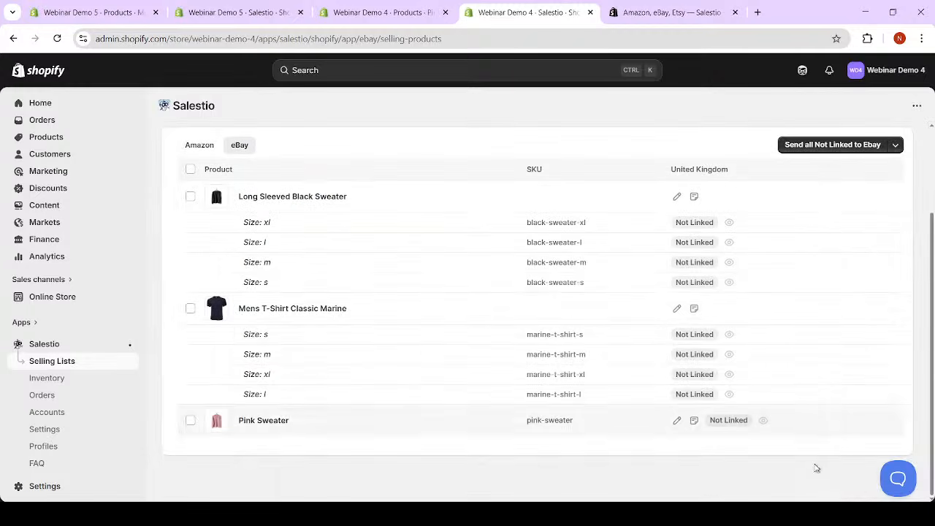
- Check the saved eBay syncing rule for the Sweater product type, then return to the selling products
{"action": "scroll", "coordinate": [479, 323], "scroll_direction": "up", "scroll_amount": 3}
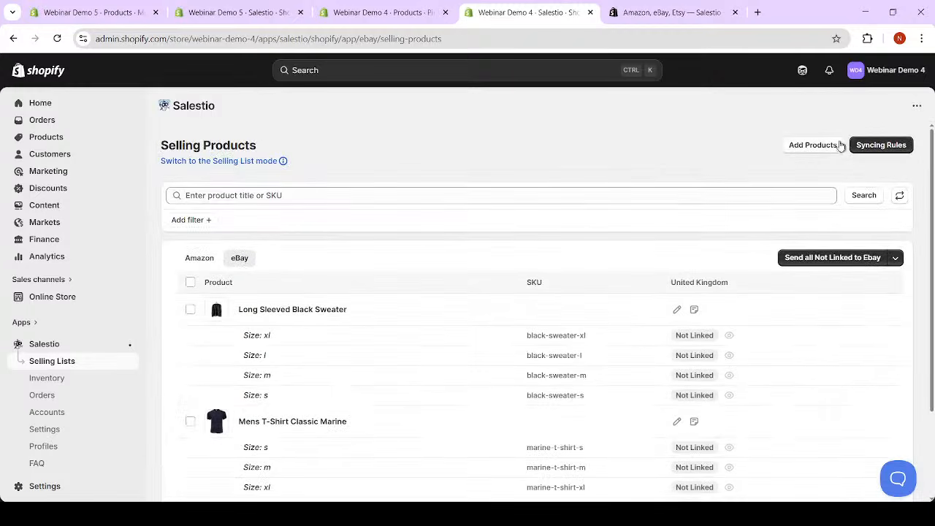
{"action": "left_click", "coordinate": [889, 147]}
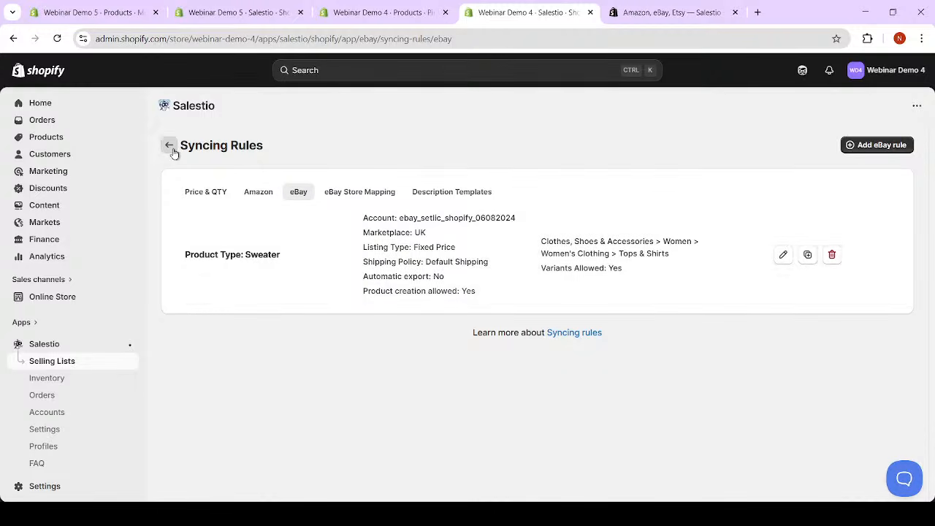
{"action": "left_click", "coordinate": [168, 145]}
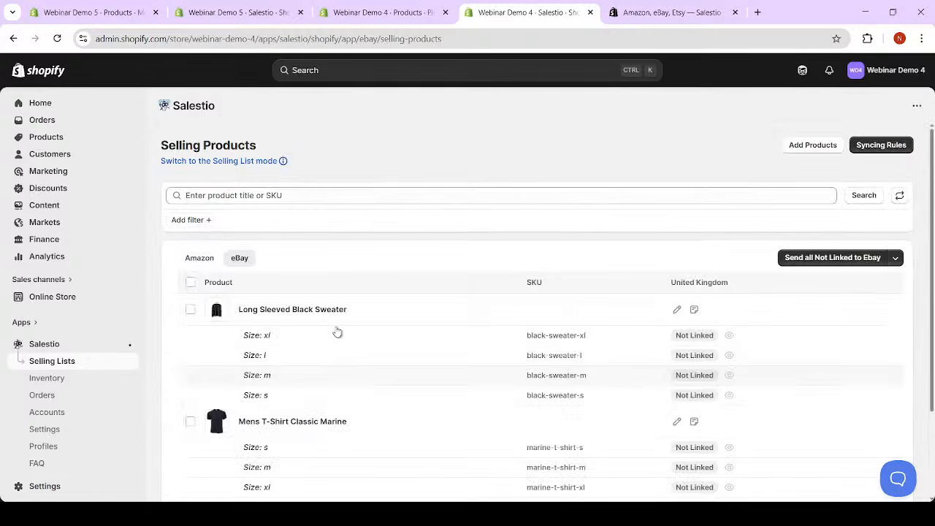
- Send all not linked products to eBay
{"action": "scroll", "coordinate": [329, 361], "scroll_direction": "down", "scroll_amount": 2}
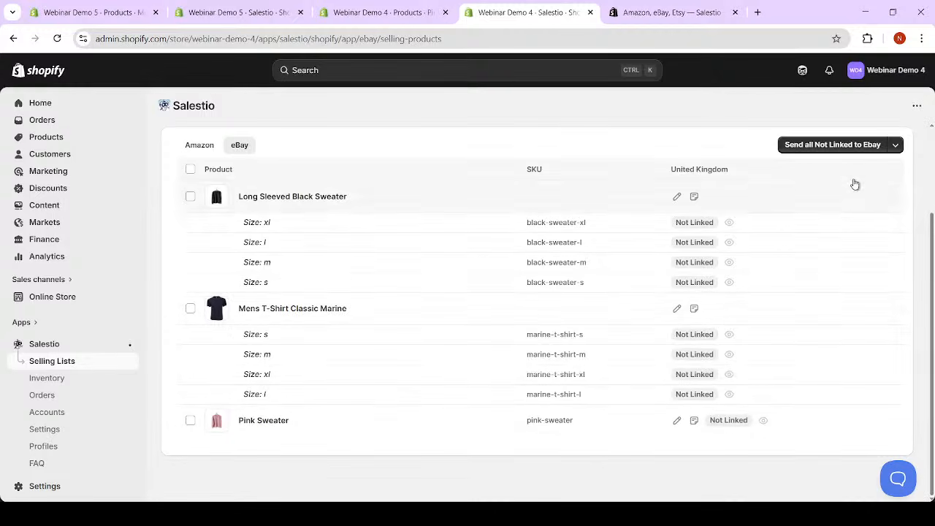
{"action": "scroll", "coordinate": [814, 173], "scroll_direction": "up", "scroll_amount": 2}
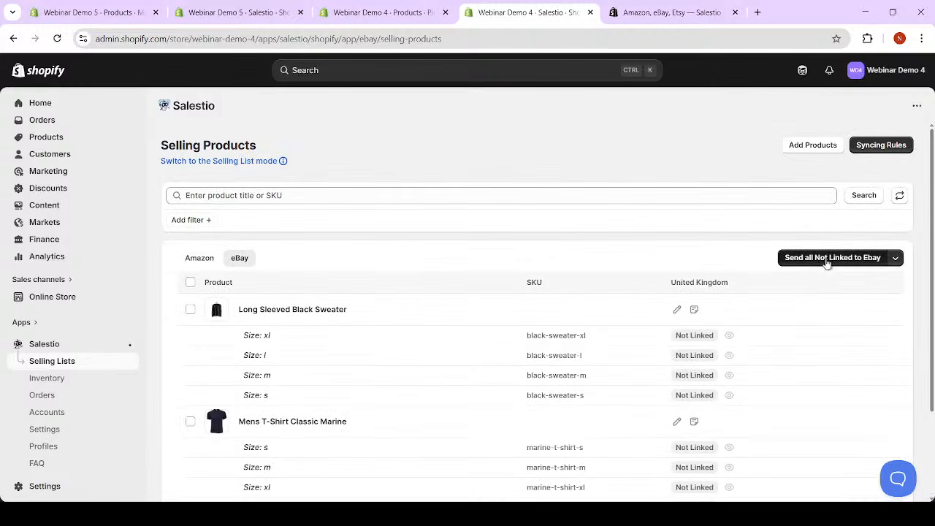
{"action": "scroll", "coordinate": [847, 271], "scroll_direction": "down", "scroll_amount": 1}
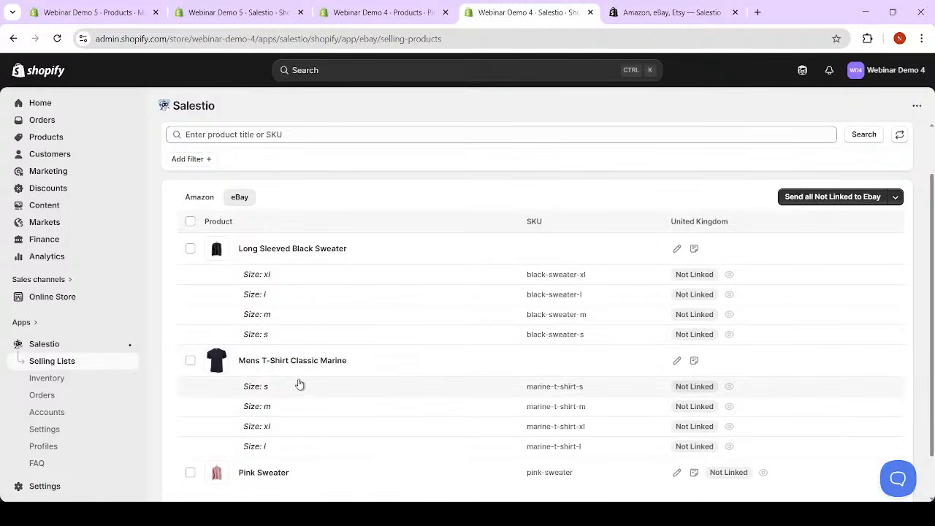
{"action": "scroll", "coordinate": [263, 399], "scroll_direction": "down", "scroll_amount": 2}
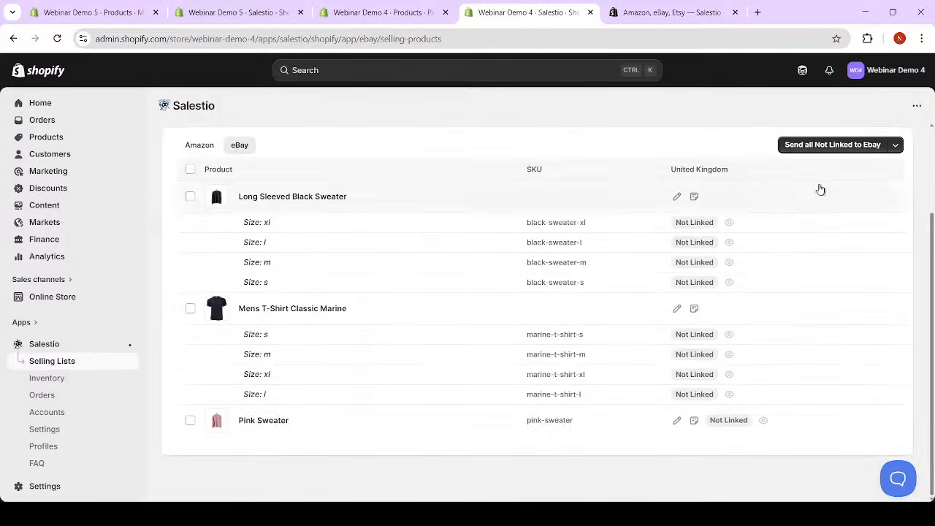
{"action": "left_click", "coordinate": [836, 146]}
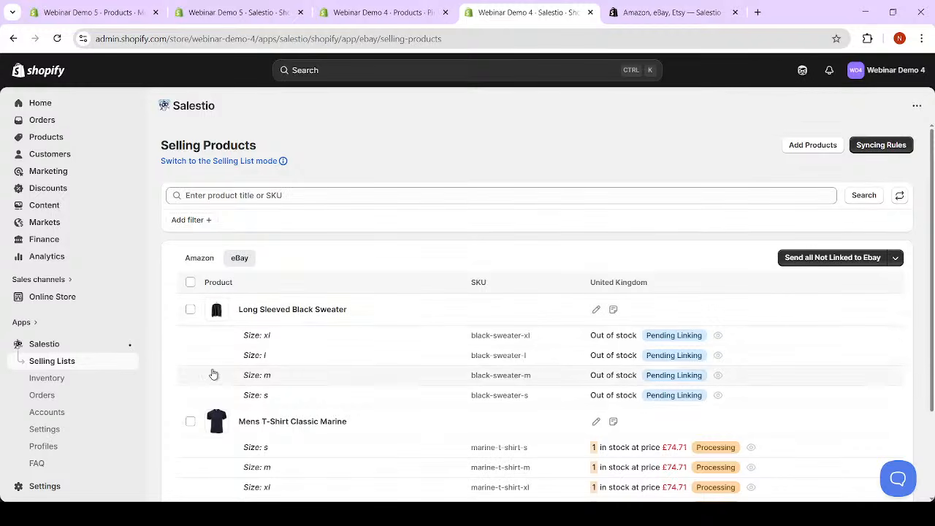
- Refresh the selling products and check the eBay linking status of each product
{"action": "scroll", "coordinate": [212, 372], "scroll_direction": "down", "scroll_amount": 2}
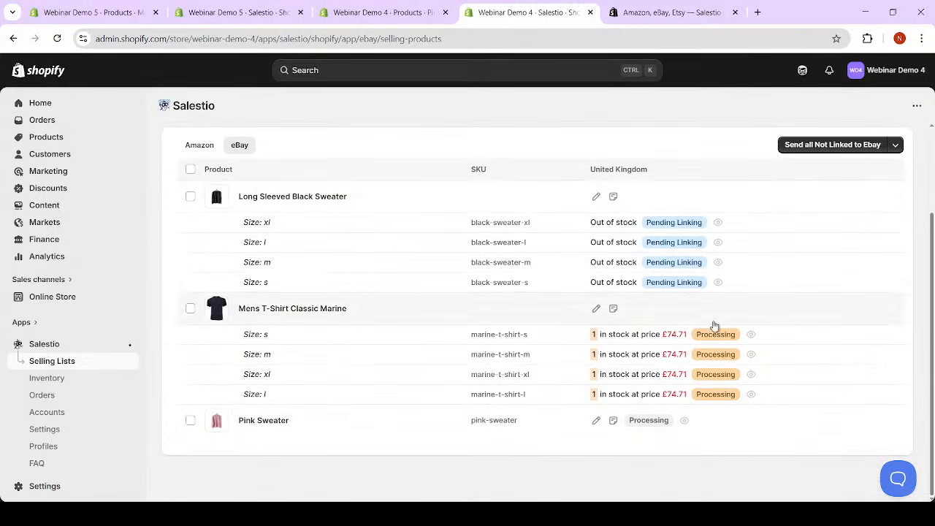
{"action": "scroll", "coordinate": [714, 326], "scroll_direction": "up", "scroll_amount": 2}
{"action": "left_click", "coordinate": [905, 200]}
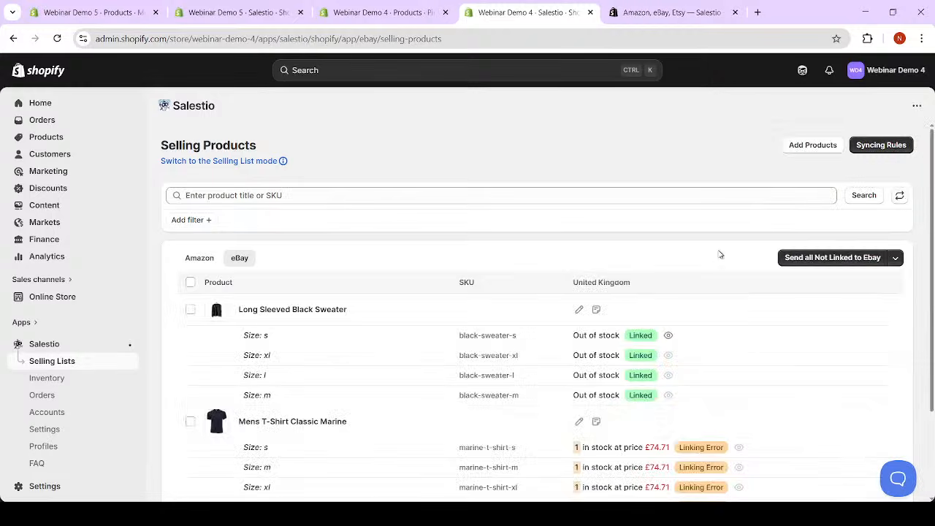
{"action": "scroll", "coordinate": [720, 256], "scroll_direction": "down", "scroll_amount": 3}
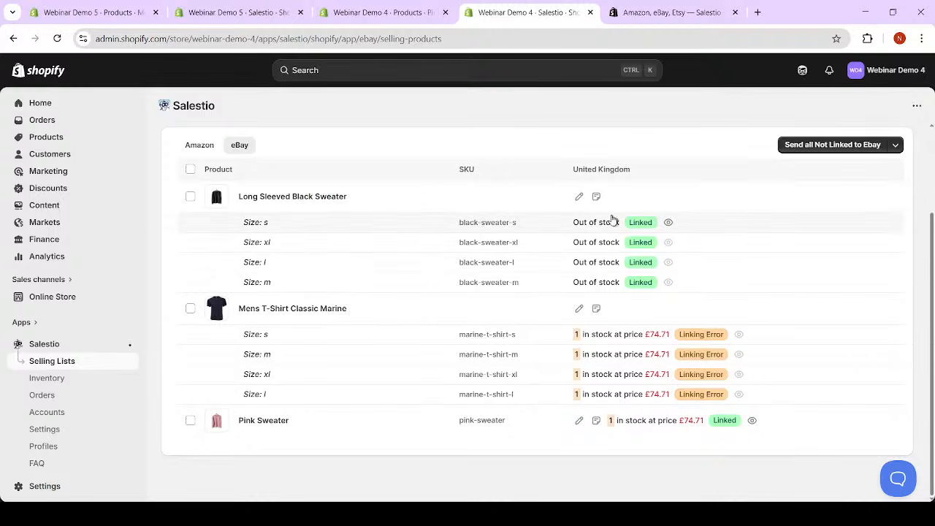
- Open the Long Sleeved Black Sweater's live eBay listing from its size s variant and review the listing details
{"action": "left_click", "coordinate": [669, 223]}
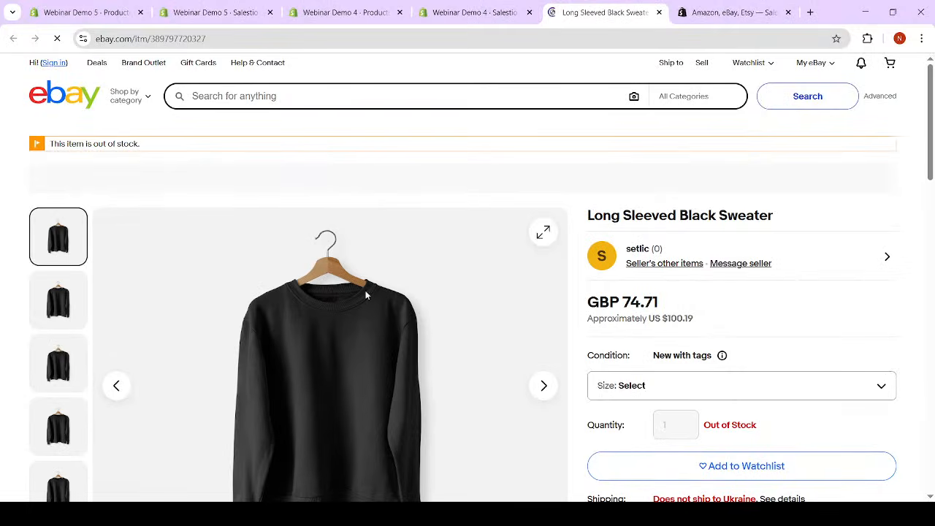
{"action": "scroll", "coordinate": [372, 297], "scroll_direction": "down", "scroll_amount": 1}
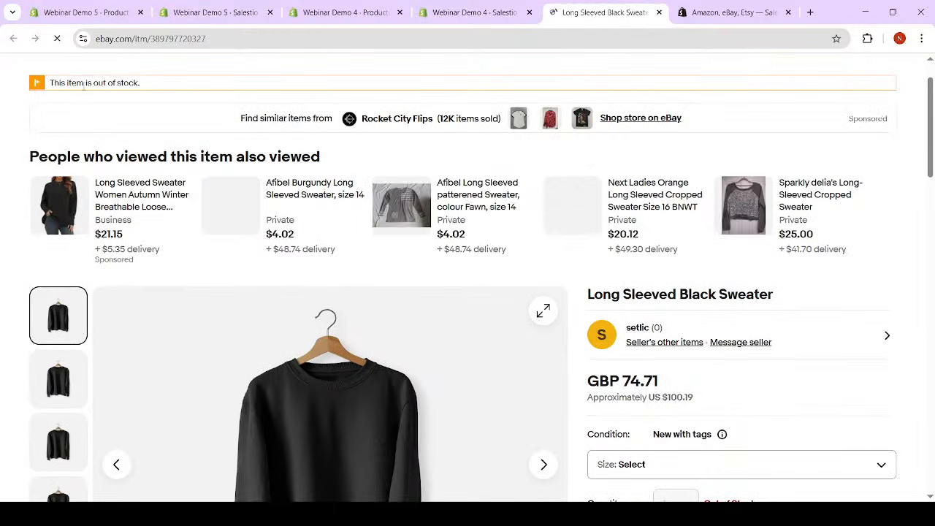
{"action": "scroll", "coordinate": [84, 82], "scroll_direction": "down", "scroll_amount": 3}
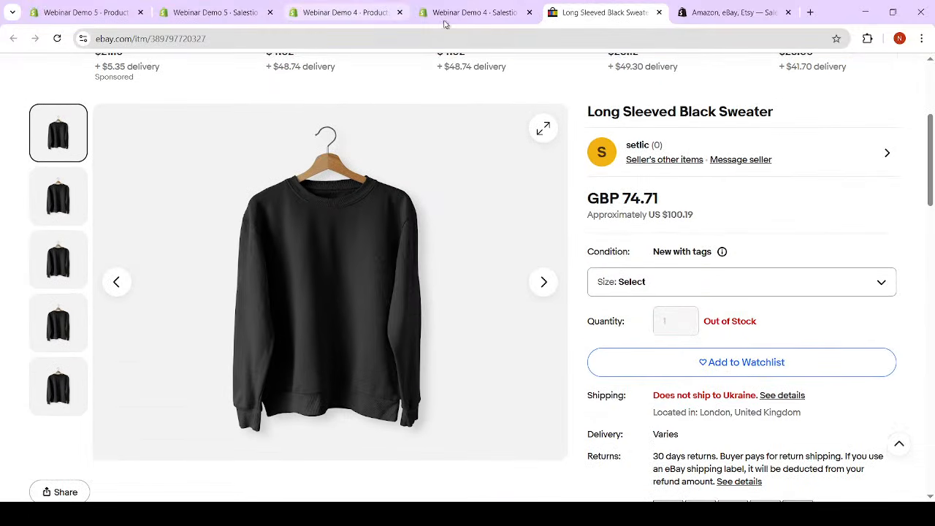
- Look over the Pink Sweater's product page in the Shopify admin and return to Salestio
{"action": "left_click", "coordinate": [344, 13]}
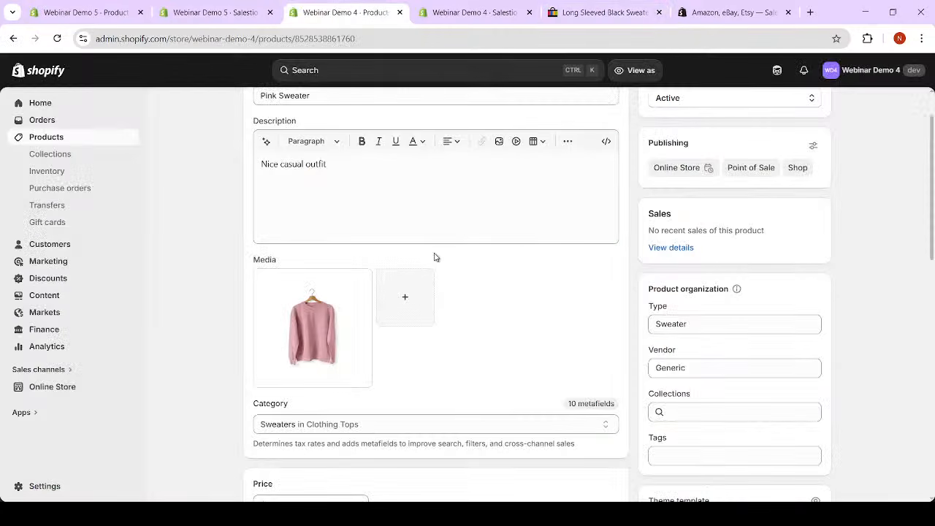
{"action": "scroll", "coordinate": [438, 292], "scroll_direction": "down", "scroll_amount": 2}
{"action": "scroll", "coordinate": [449, 211], "scroll_direction": "up", "scroll_amount": 3}
{"action": "left_click", "coordinate": [475, 13]}
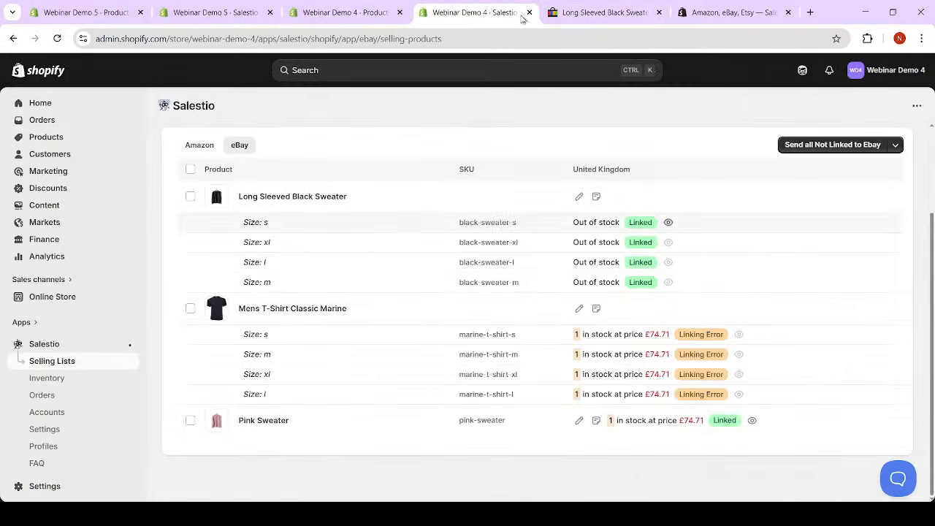
- Examine the size options on the black sweater's eBay listing, then switch back to Salestio
{"action": "left_click", "coordinate": [605, 12]}
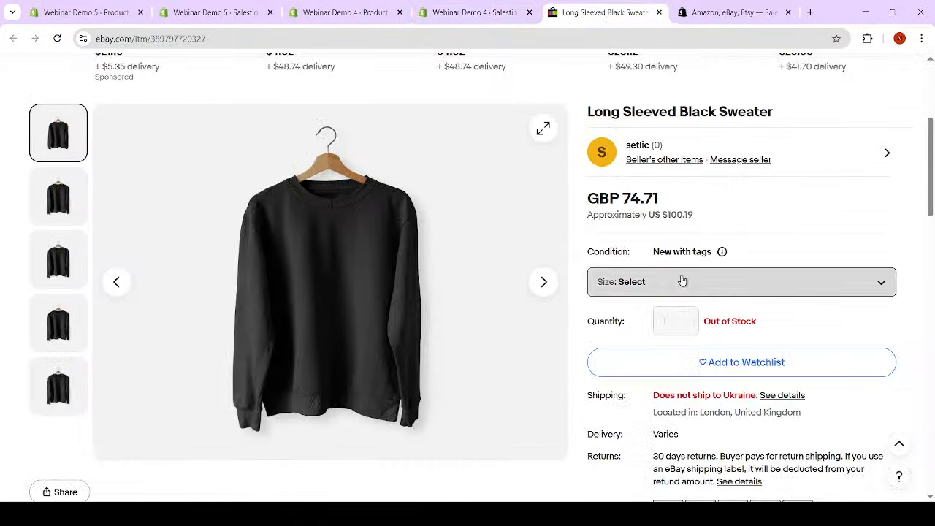
{"action": "left_click", "coordinate": [681, 281]}
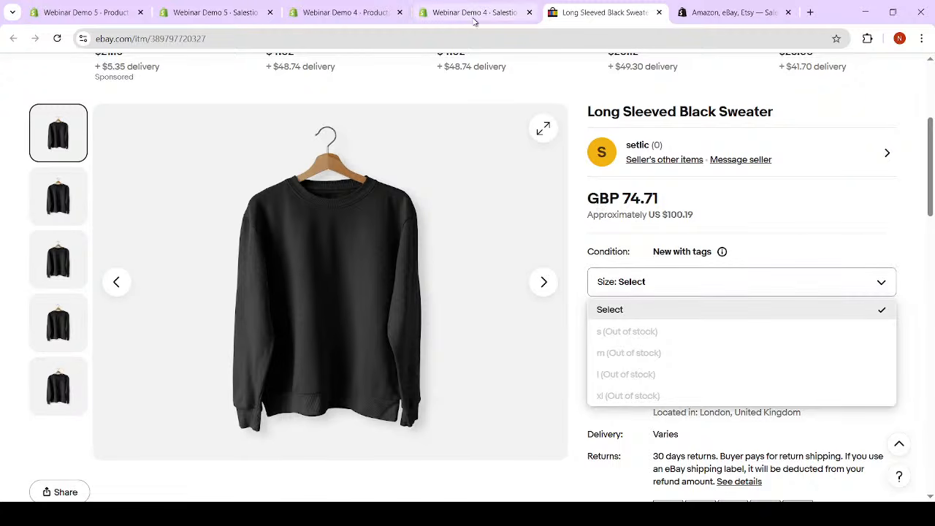
{"action": "left_click", "coordinate": [477, 22]}
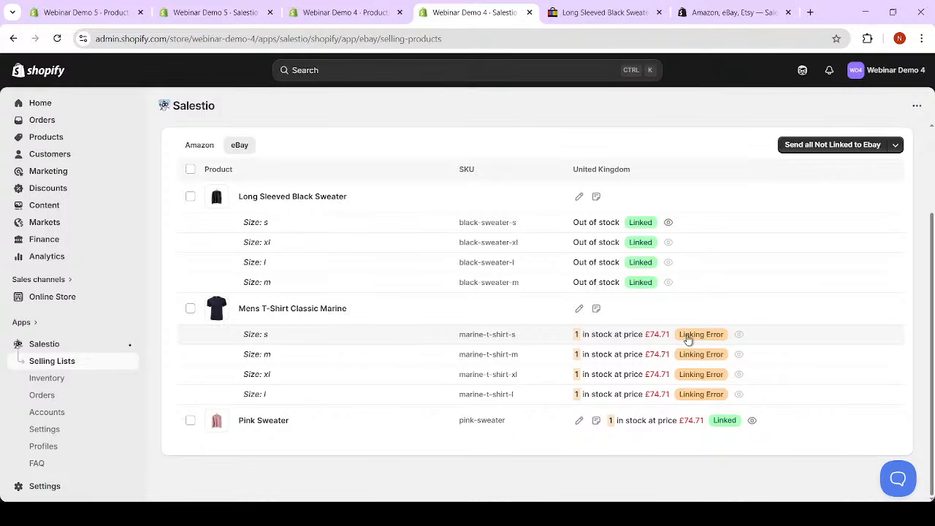
- Examine the eBay logs of the Mens T-Shirt Classic Marine for the cause of its linking error
{"action": "left_click", "coordinate": [597, 310]}
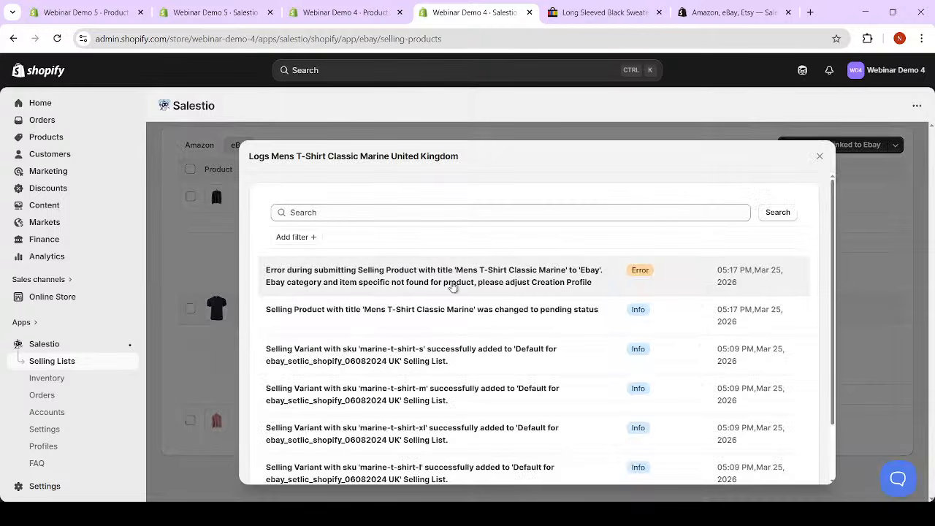
{"action": "left_click_drag", "start_coordinate": [265, 287], "coordinate": [477, 292]}
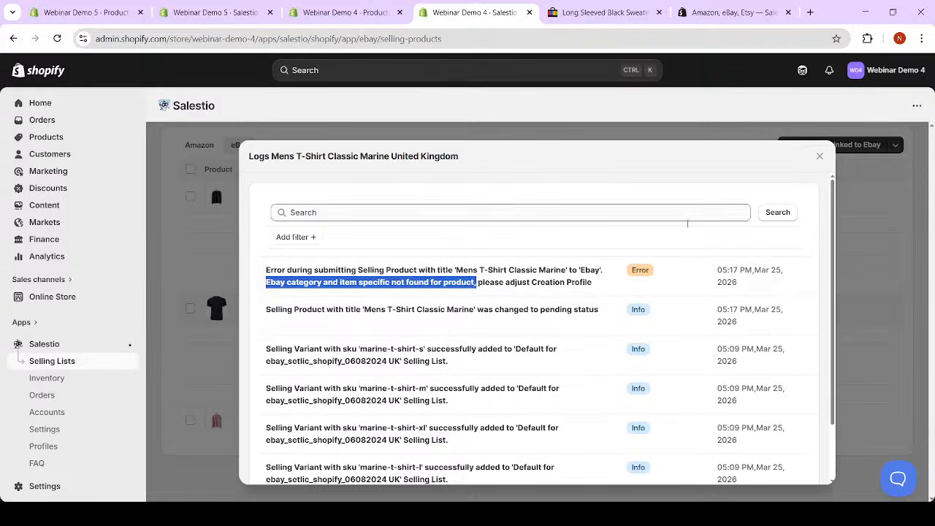
{"action": "left_click", "coordinate": [819, 158]}
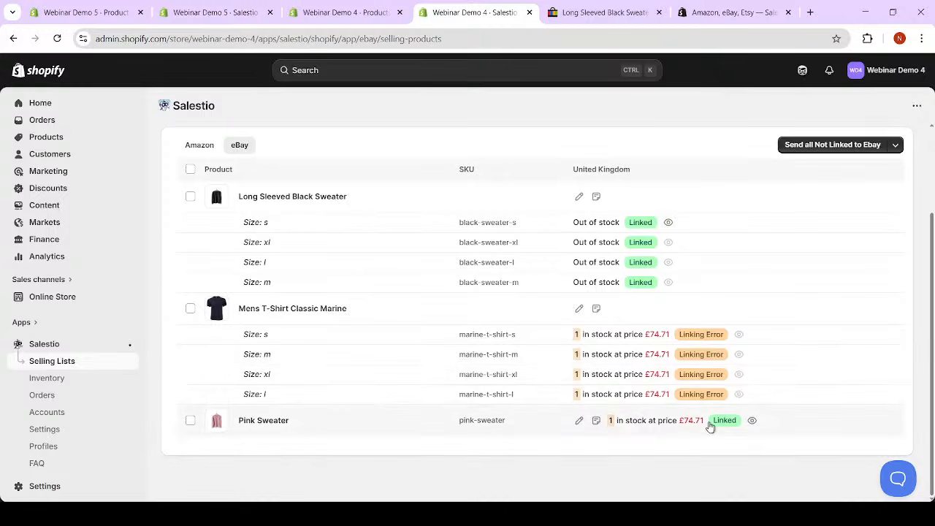
- Open the Long Sleeved Black Sweater's product page in the Shopify admin and go to its variants
{"action": "left_click", "coordinate": [338, 16]}
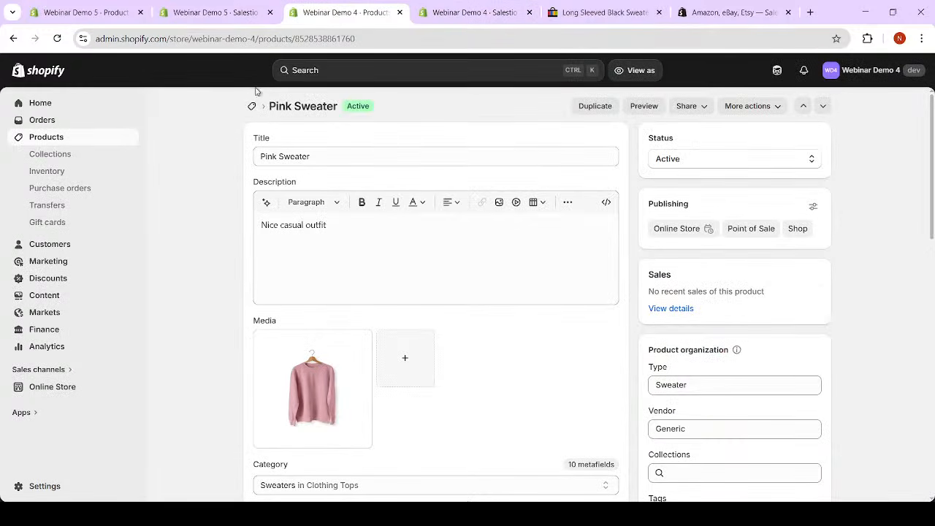
{"action": "left_click", "coordinate": [72, 138]}
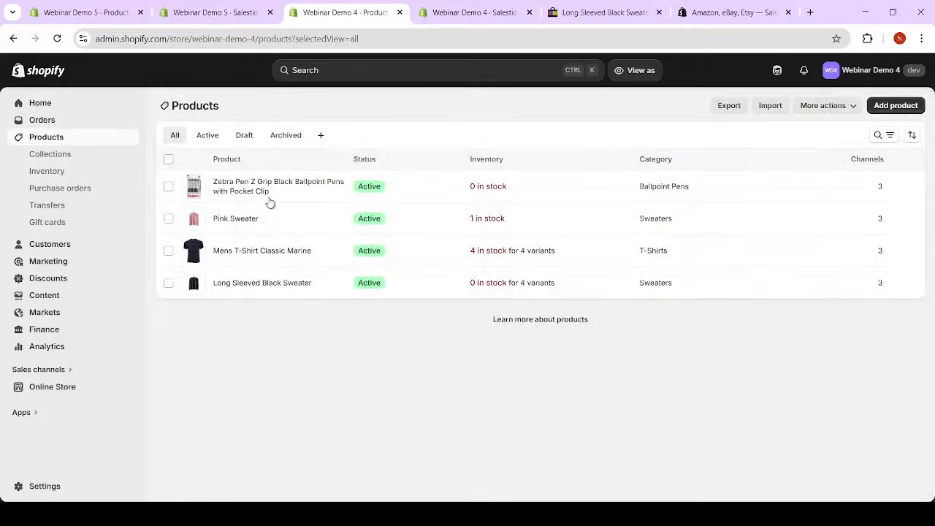
{"action": "left_click", "coordinate": [279, 289]}
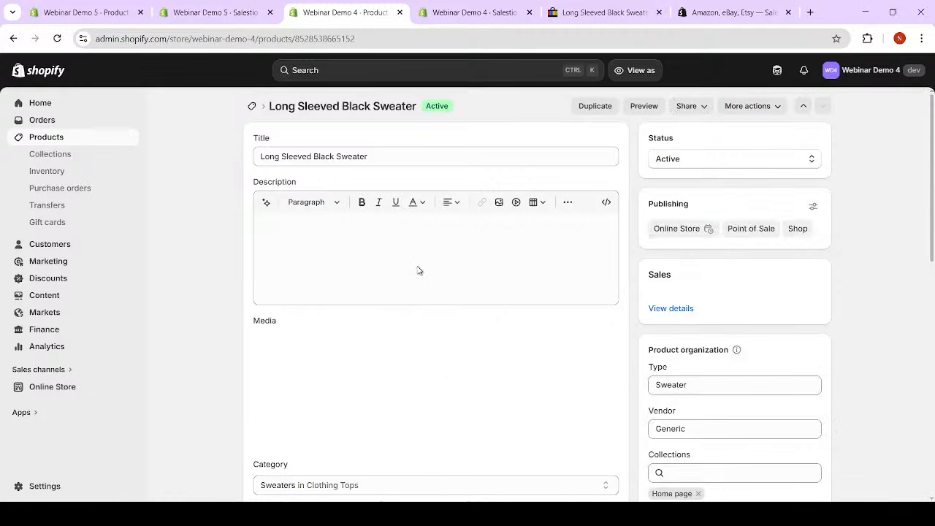
{"action": "scroll", "coordinate": [458, 363], "scroll_direction": "down", "scroll_amount": 3}
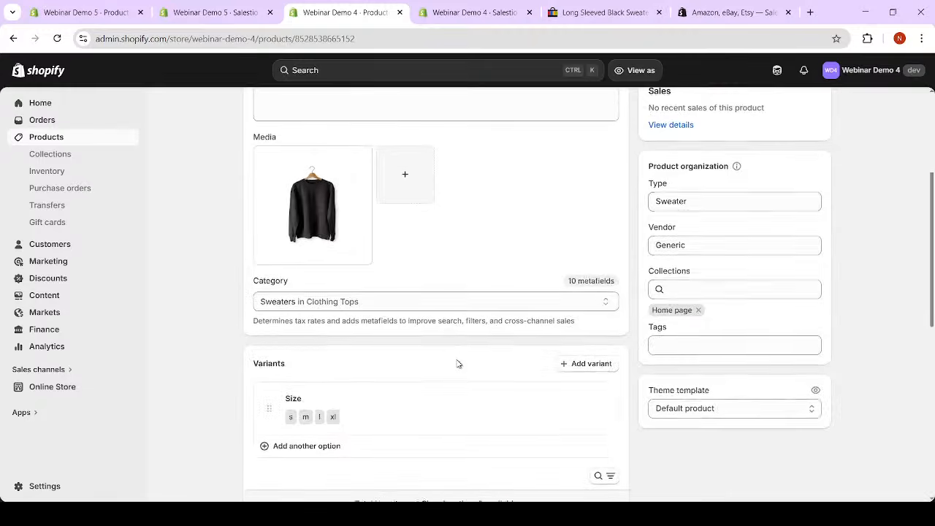
{"action": "scroll", "coordinate": [458, 363], "scroll_direction": "down", "scroll_amount": 3}
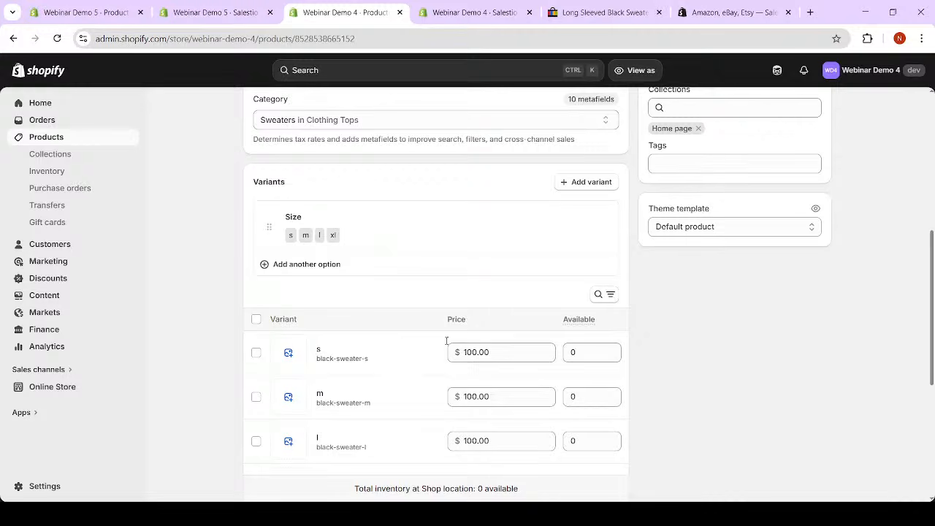
- Set the available quantity of all the black sweater's variants to 2 and save the product
{"action": "left_click", "coordinate": [256, 320]}
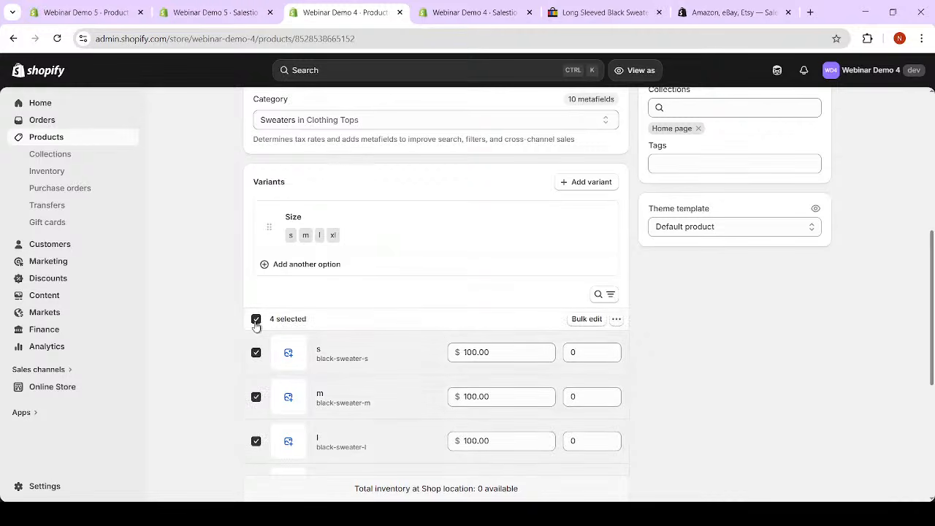
{"action": "left_click", "coordinate": [616, 320]}
{"action": "left_click", "coordinate": [540, 131]}
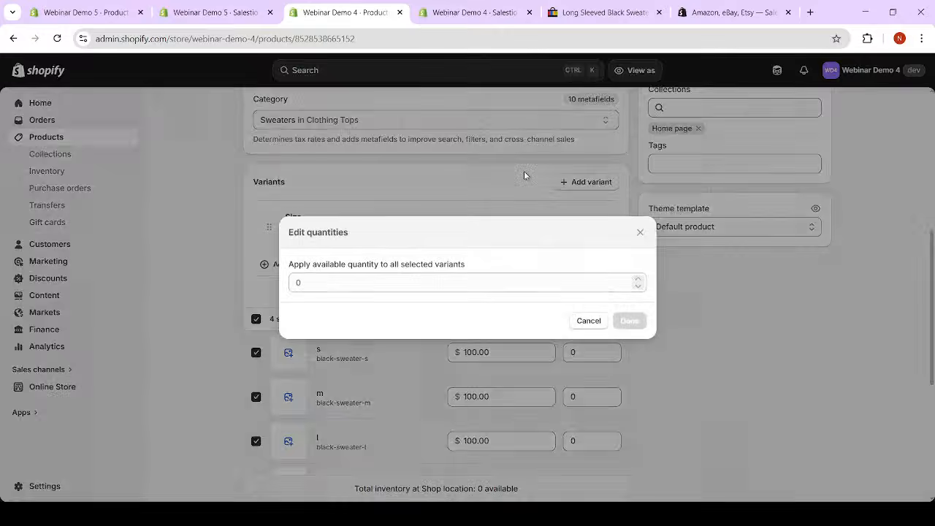
{"action": "left_click", "coordinate": [339, 284]}
{"action": "type", "text": "2"}
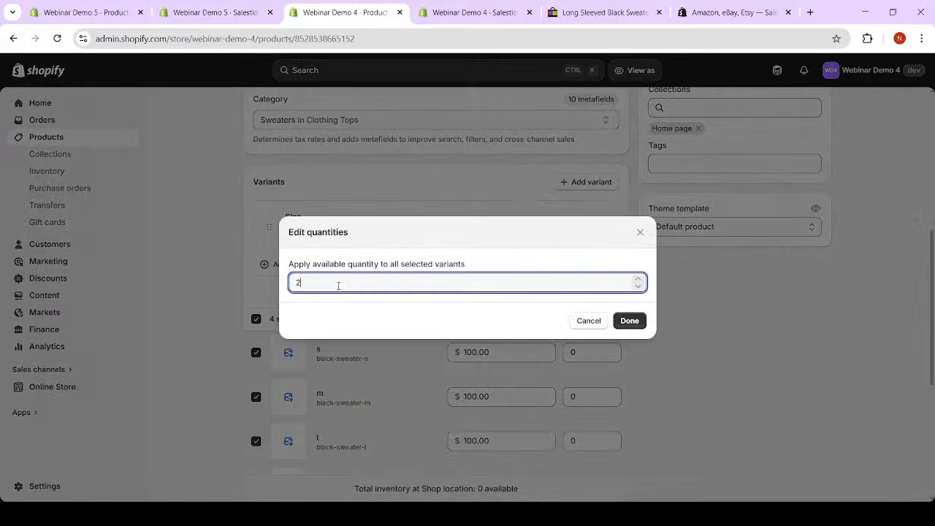
{"action": "left_click", "coordinate": [629, 321]}
{"action": "left_click", "coordinate": [646, 70]}
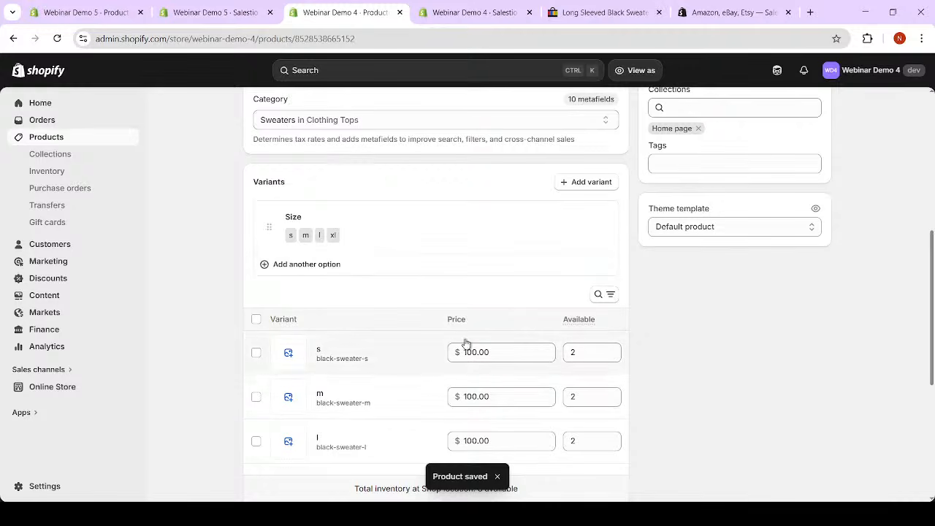
- Return to Salestio and start a new eBay rule in the Syncing Rules
{"action": "left_click", "coordinate": [459, 14]}
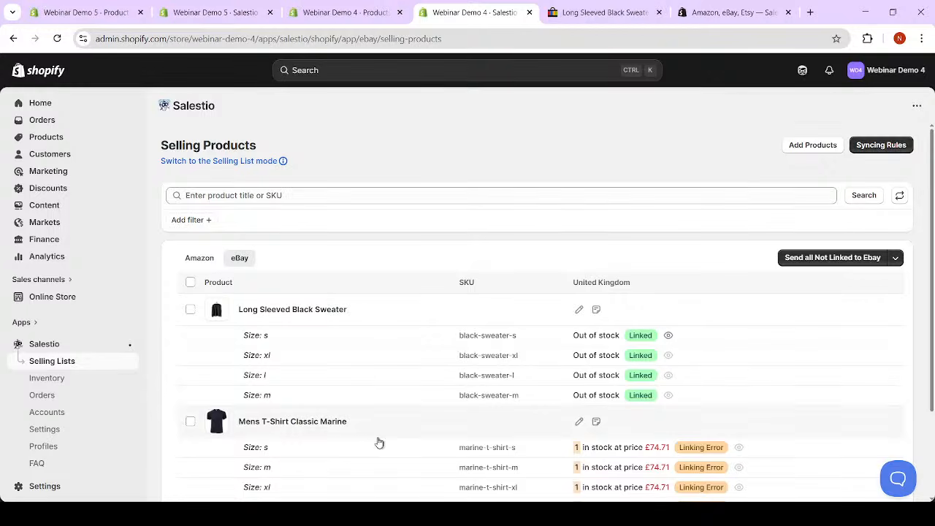
{"action": "left_click", "coordinate": [889, 149]}
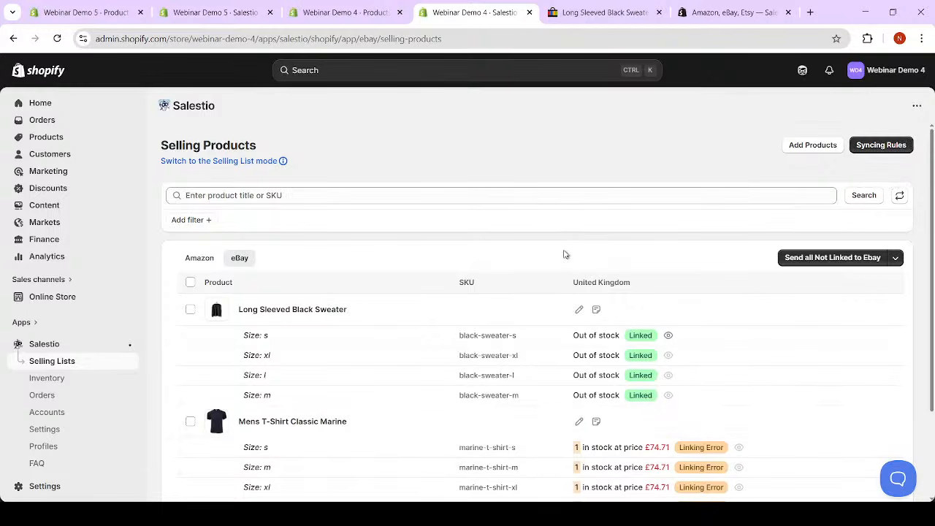
{"action": "scroll", "coordinate": [572, 253], "scroll_direction": "down", "scroll_amount": 1}
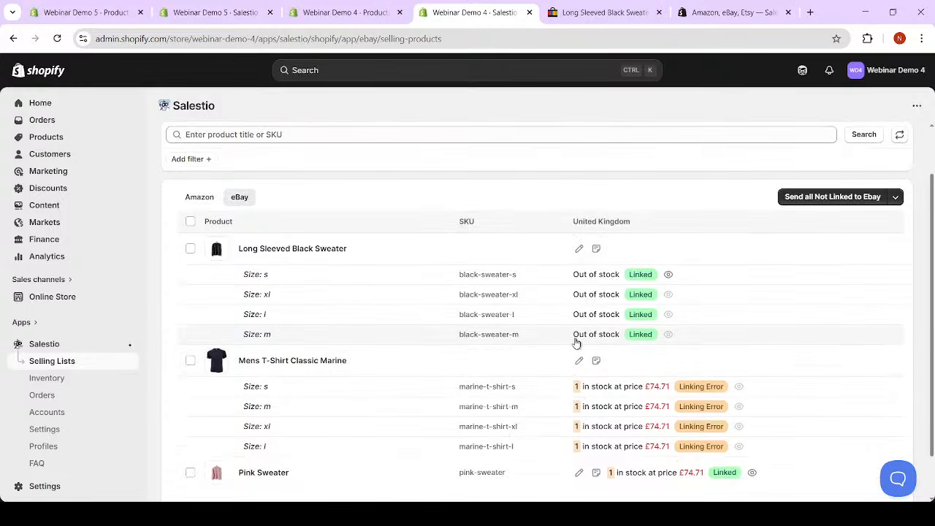
{"action": "scroll", "coordinate": [621, 372], "scroll_direction": "up", "scroll_amount": 1}
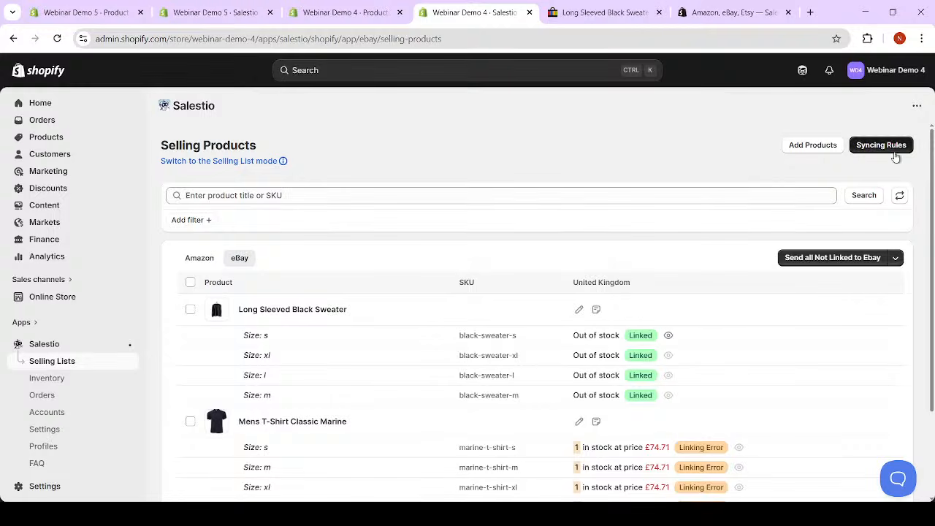
{"action": "left_click", "coordinate": [899, 152]}
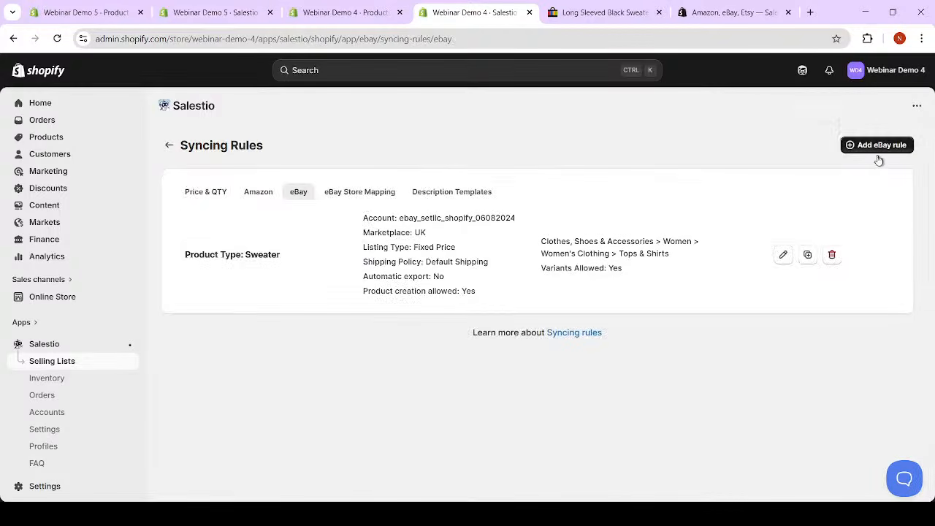
{"action": "left_click", "coordinate": [293, 199]}
{"action": "left_click", "coordinate": [886, 146]}
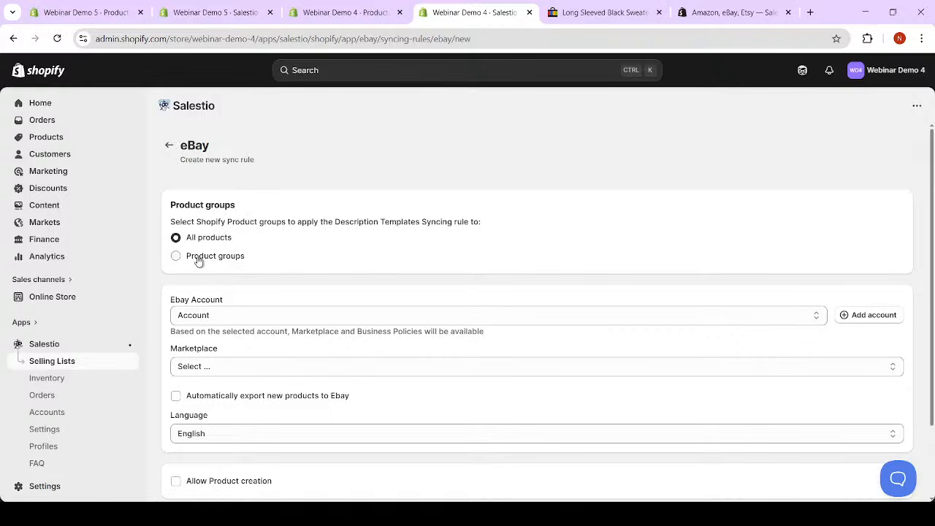
- Restrict the new eBay rule to product groups with the Product Type Men's T-Shirt
{"action": "left_click", "coordinate": [198, 261]}
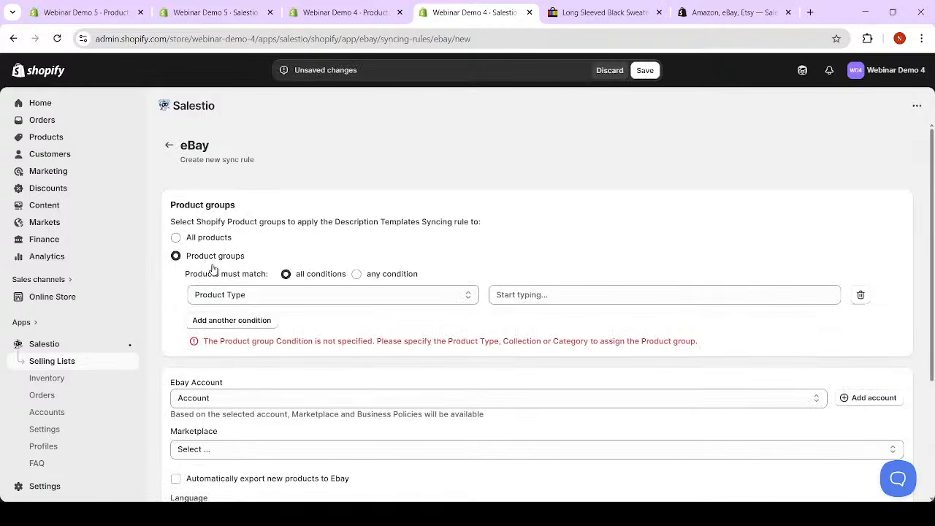
{"action": "left_click", "coordinate": [572, 297]}
{"action": "left_click", "coordinate": [552, 343]}
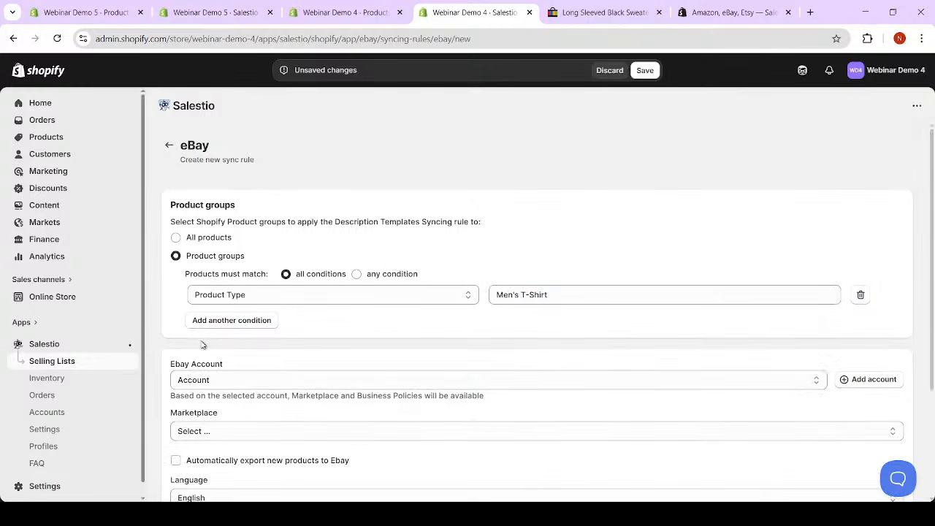
- Assign the connected eBay account to the rule and set its marketplace to United Kingdom
{"action": "scroll", "coordinate": [246, 374], "scroll_direction": "down", "scroll_amount": 2}
{"action": "left_click", "coordinate": [218, 258]}
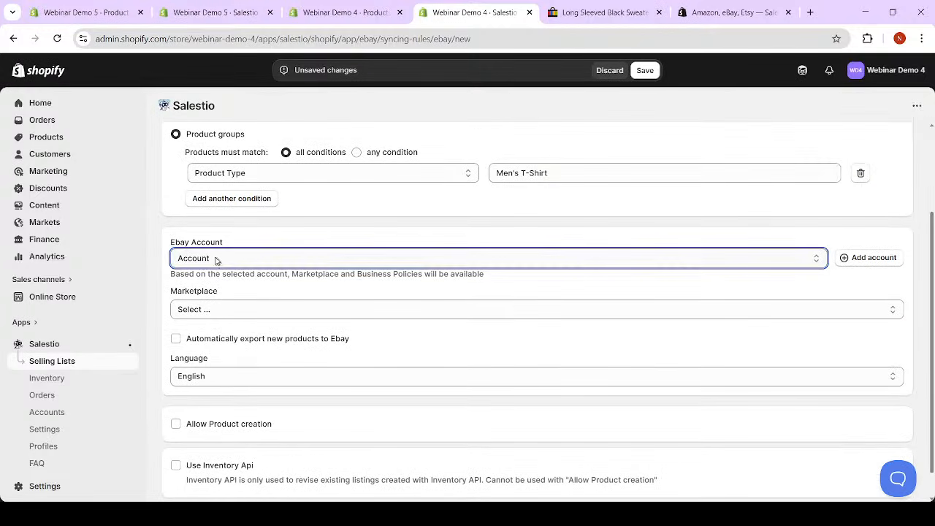
{"action": "left_click", "coordinate": [220, 291]}
{"action": "left_click", "coordinate": [233, 310]}
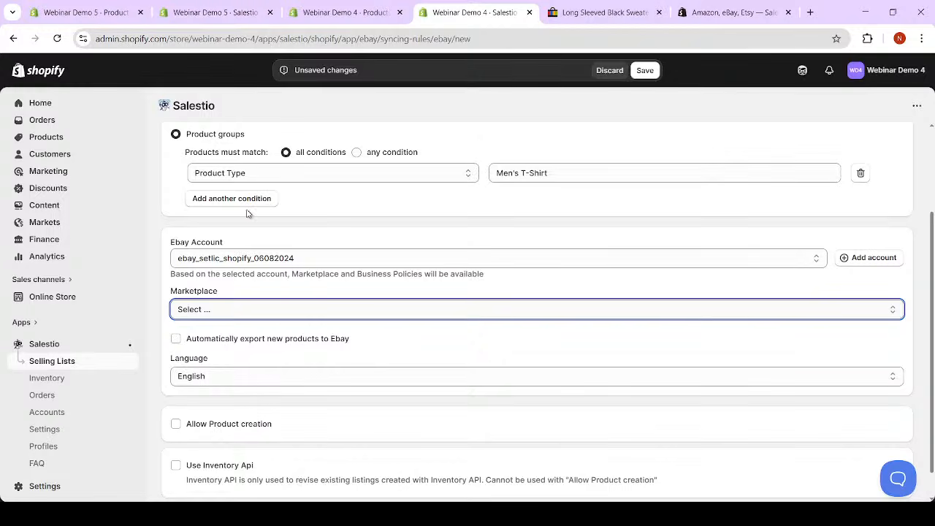
{"action": "left_click", "coordinate": [254, 280]}
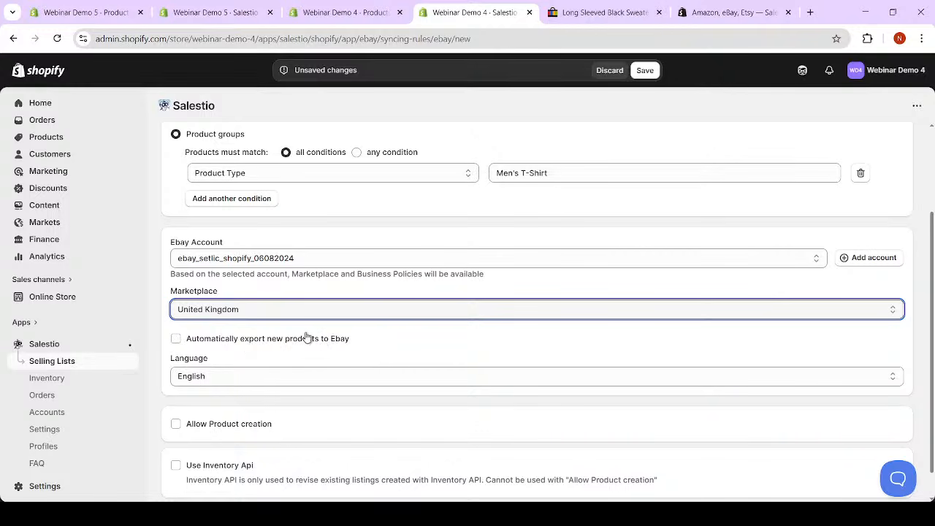
- Switch automatic export of new products to eBay on and off again in the rule
{"action": "scroll", "coordinate": [328, 343], "scroll_direction": "up", "scroll_amount": 1}
{"action": "scroll", "coordinate": [332, 341], "scroll_direction": "down", "scroll_amount": 1}
{"action": "scroll", "coordinate": [241, 256], "scroll_direction": "up", "scroll_amount": 2}
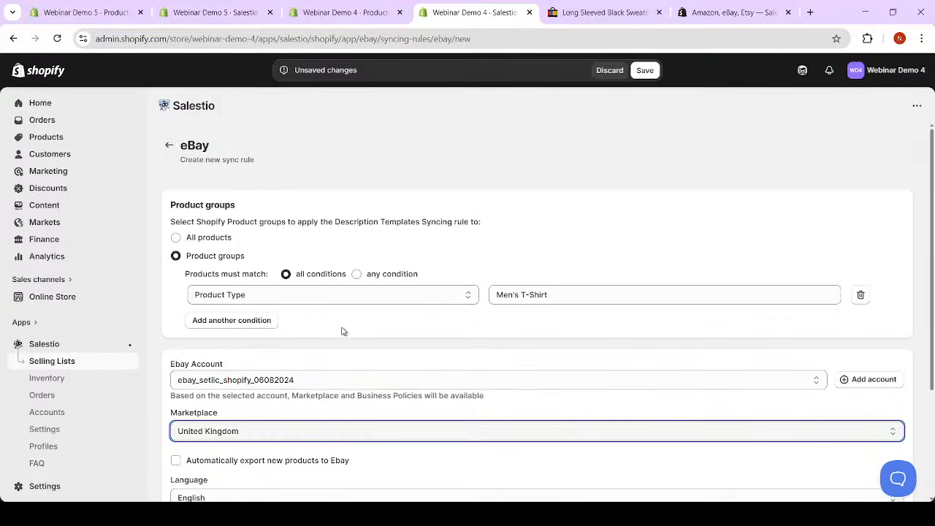
{"action": "left_click", "coordinate": [175, 461]}
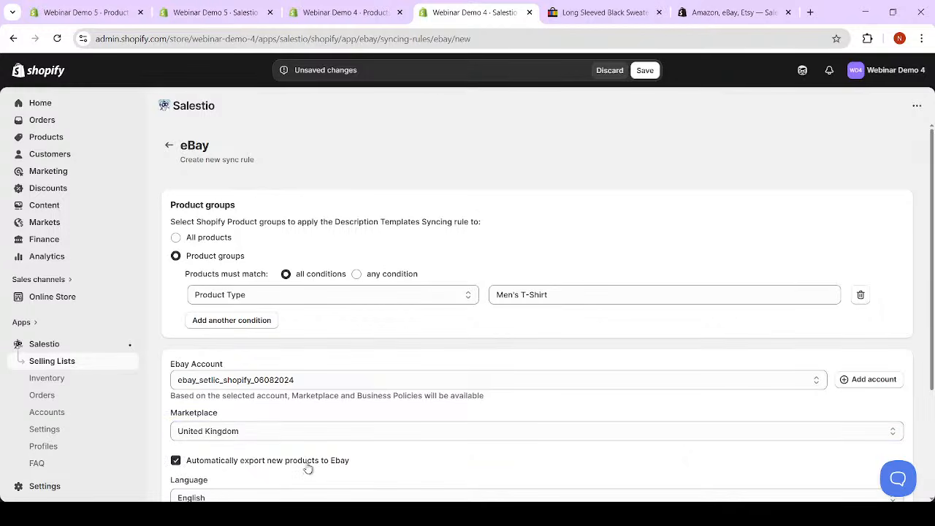
{"action": "scroll", "coordinate": [282, 455], "scroll_direction": "down", "scroll_amount": 2}
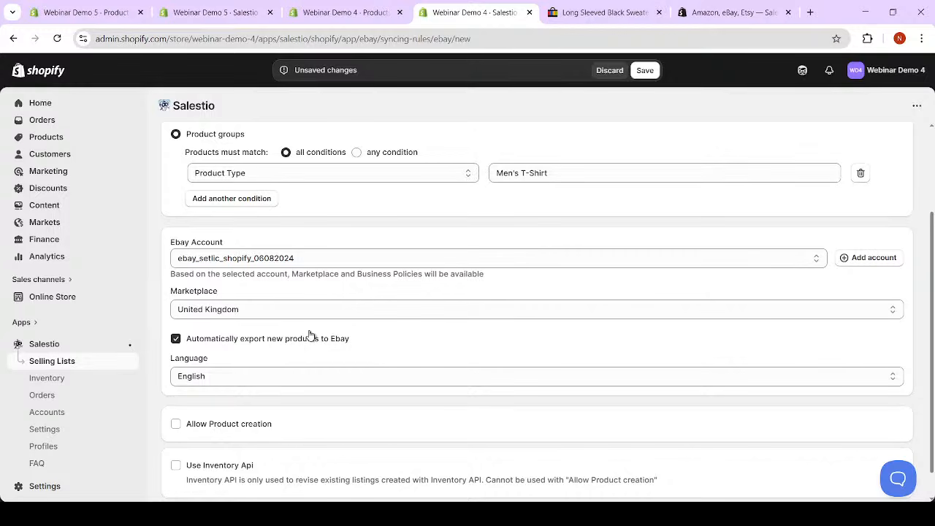
{"action": "left_click", "coordinate": [178, 340]}
- Allow product creation and assign the Default Payment, Default Return and Default Shipping business policies to the rule
{"action": "scroll", "coordinate": [228, 320], "scroll_direction": "down", "scroll_amount": 1}
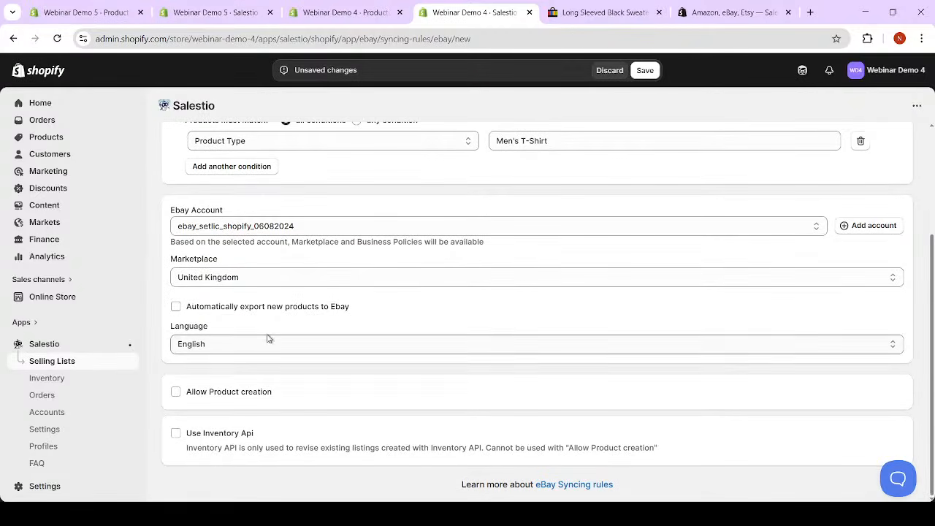
{"action": "left_click", "coordinate": [196, 394]}
{"action": "scroll", "coordinate": [309, 314], "scroll_direction": "down", "scroll_amount": 3}
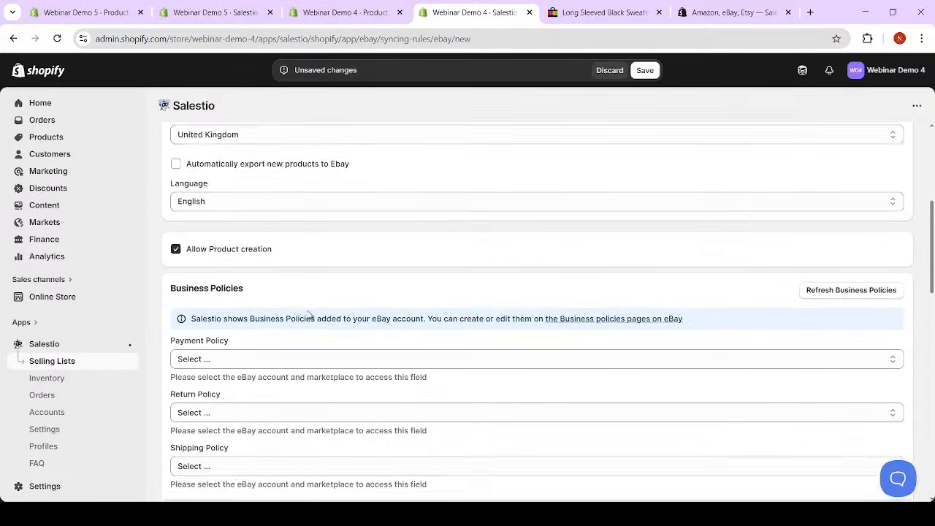
{"action": "left_click", "coordinate": [242, 319]}
{"action": "left_click", "coordinate": [242, 349]}
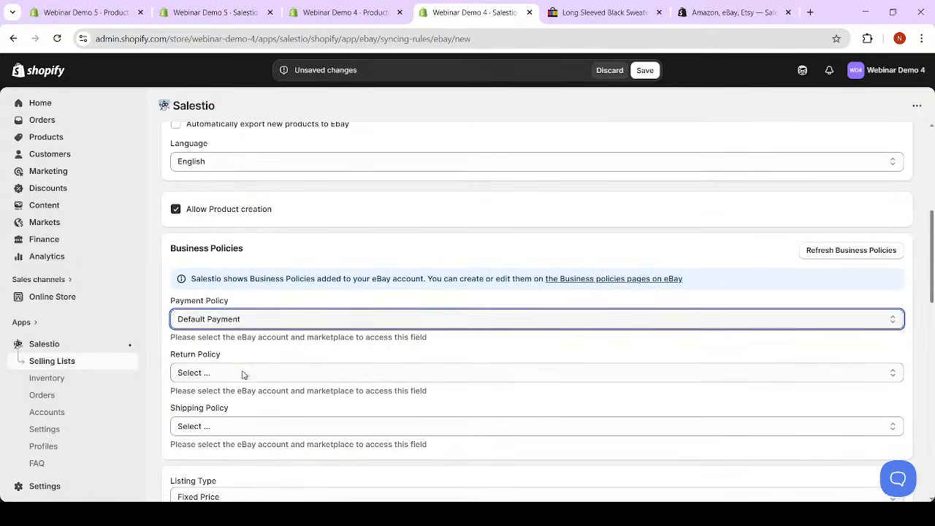
{"action": "left_click", "coordinate": [244, 374]}
{"action": "left_click", "coordinate": [248, 406]}
{"action": "left_click", "coordinate": [255, 426]}
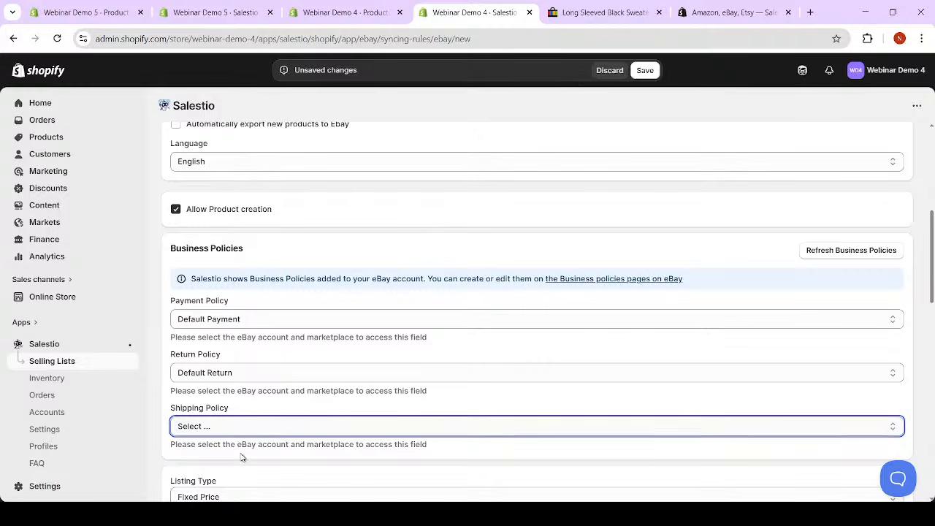
{"action": "left_click", "coordinate": [242, 455]}
- Set the rule's eBay category to Clothes, Shoes & Accessories > Men > Men's Clothing > Shirts & Tops > T-Shirts
{"action": "scroll", "coordinate": [285, 360], "scroll_direction": "down", "scroll_amount": 3}
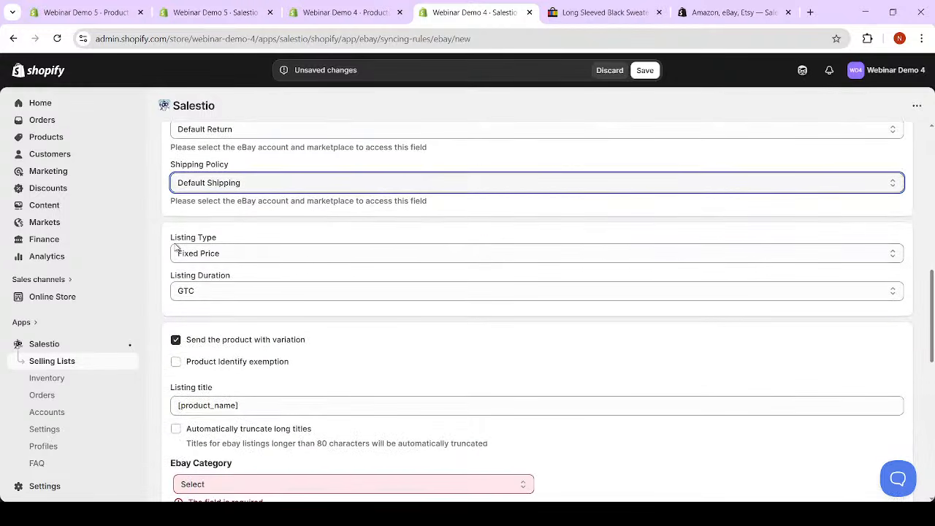
{"action": "scroll", "coordinate": [208, 365], "scroll_direction": "down", "scroll_amount": 2}
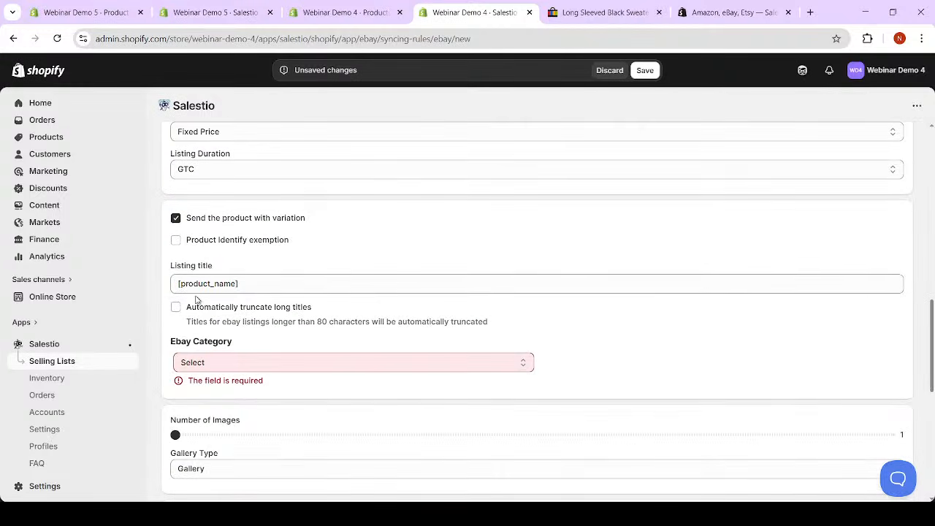
{"action": "left_click", "coordinate": [216, 369]}
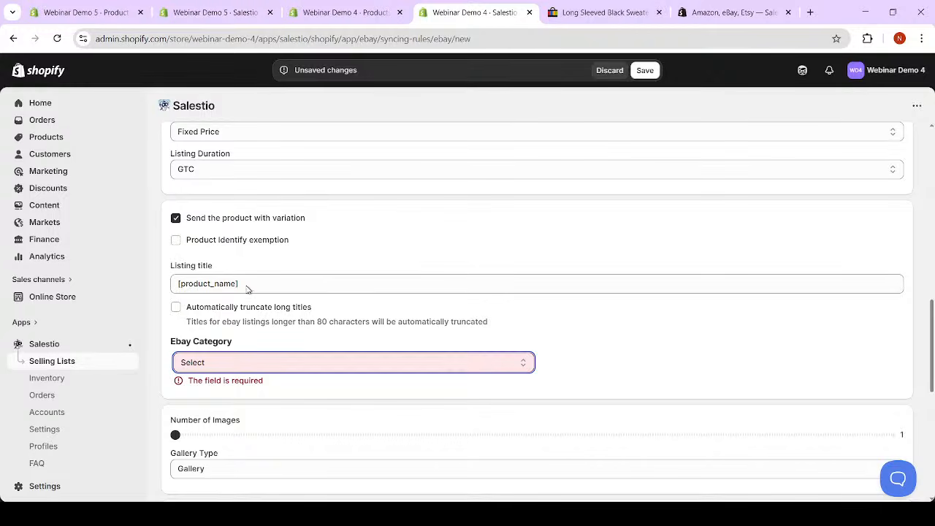
{"action": "left_click", "coordinate": [253, 337]}
{"action": "left_click", "coordinate": [577, 362]}
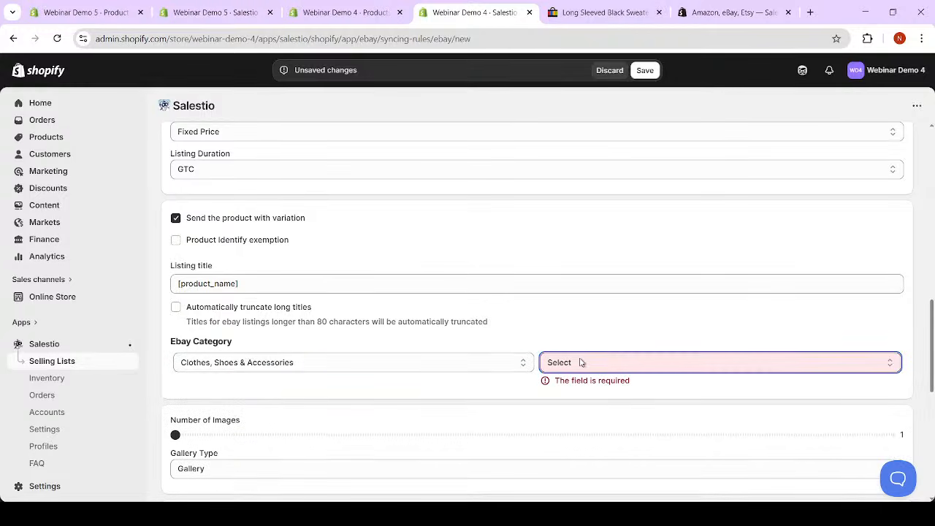
{"action": "left_click", "coordinate": [574, 428]}
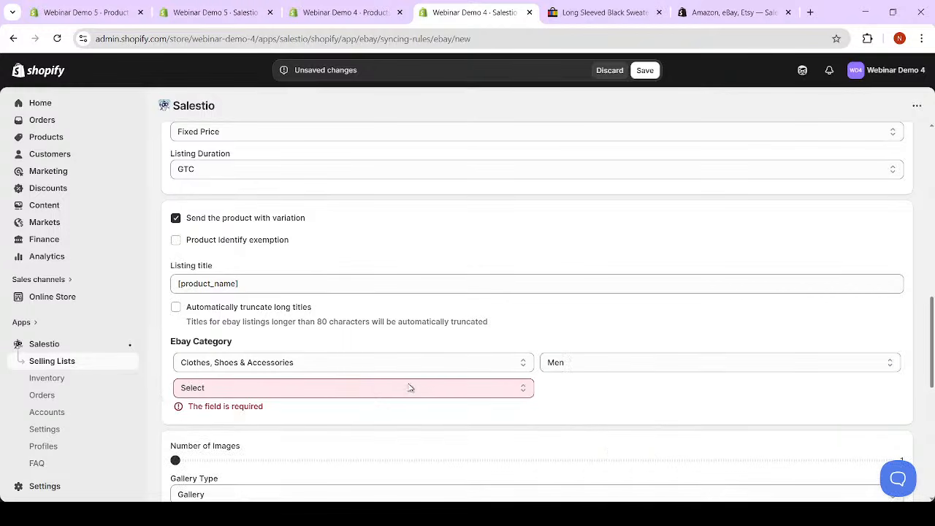
{"action": "left_click", "coordinate": [370, 393]}
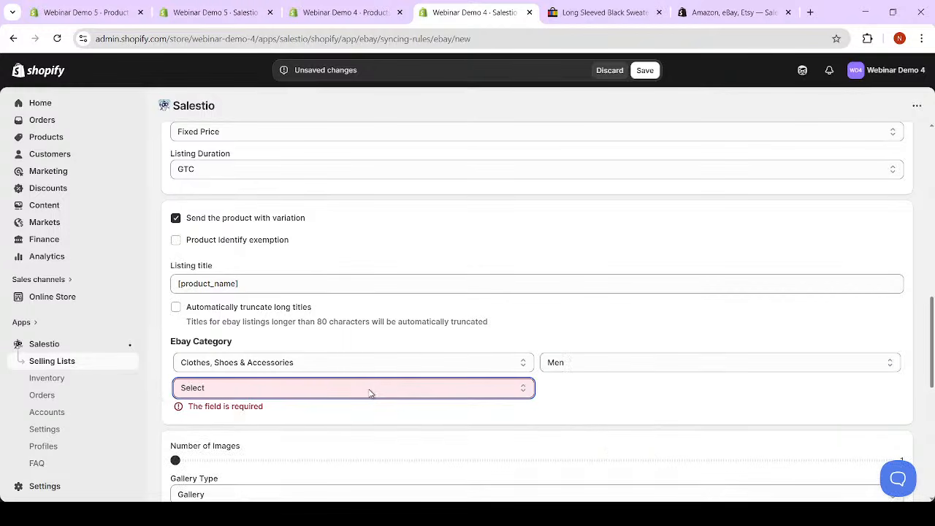
{"action": "left_click", "coordinate": [355, 453]}
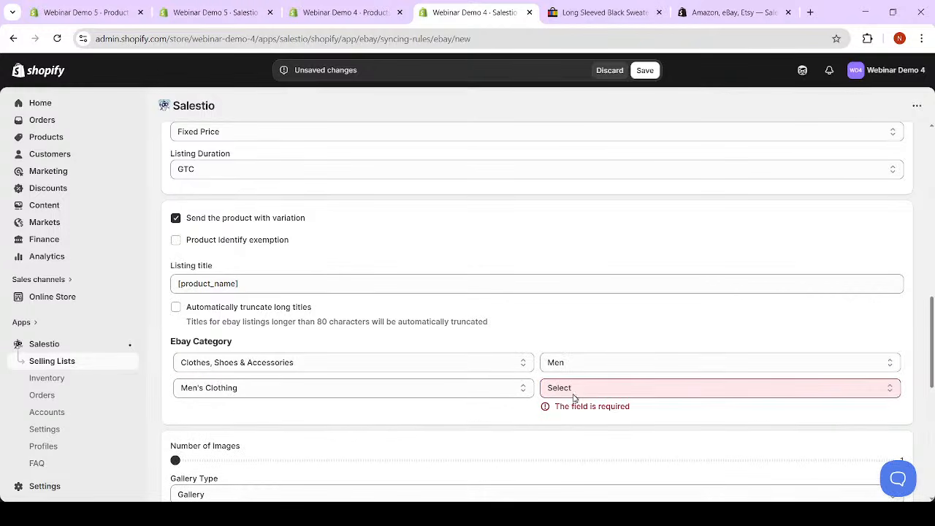
{"action": "left_click", "coordinate": [587, 391]}
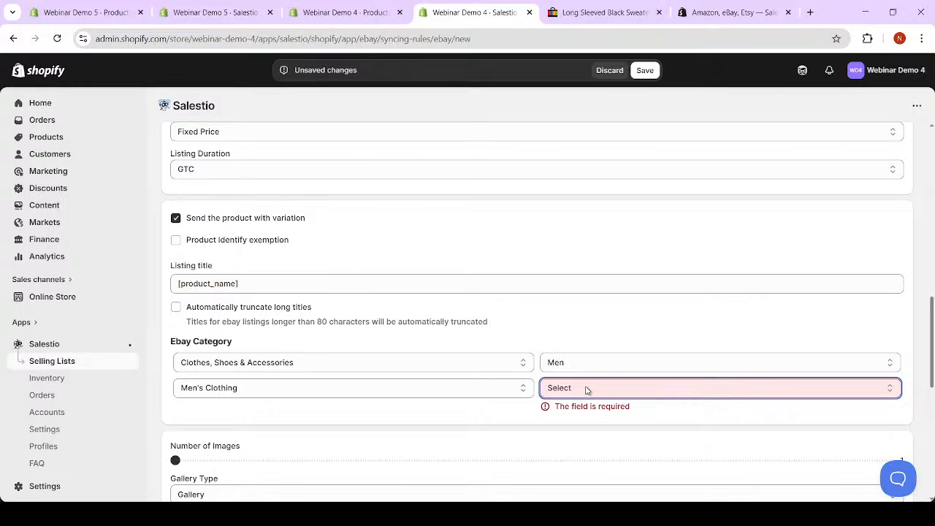
{"action": "left_click", "coordinate": [600, 219]}
{"action": "scroll", "coordinate": [257, 425], "scroll_direction": "down", "scroll_amount": 1}
{"action": "left_click", "coordinate": [309, 357]}
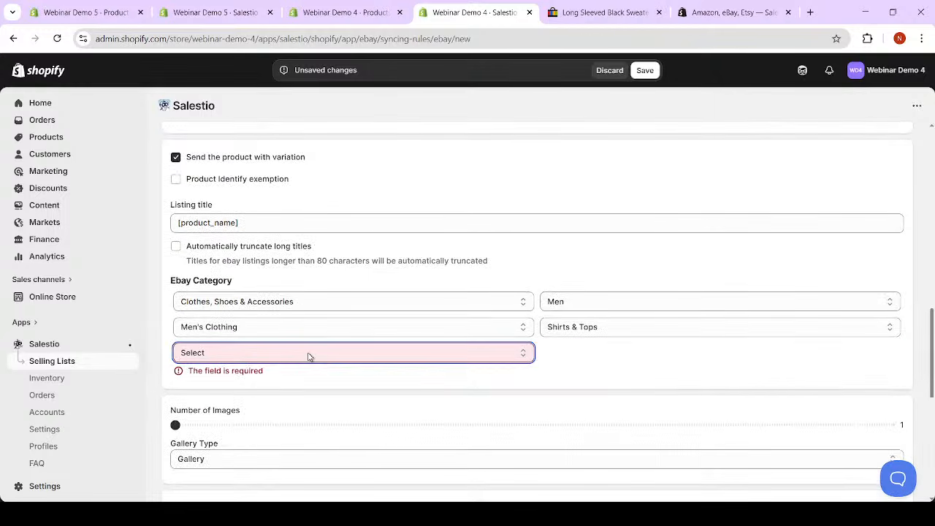
{"action": "left_click", "coordinate": [300, 428]}
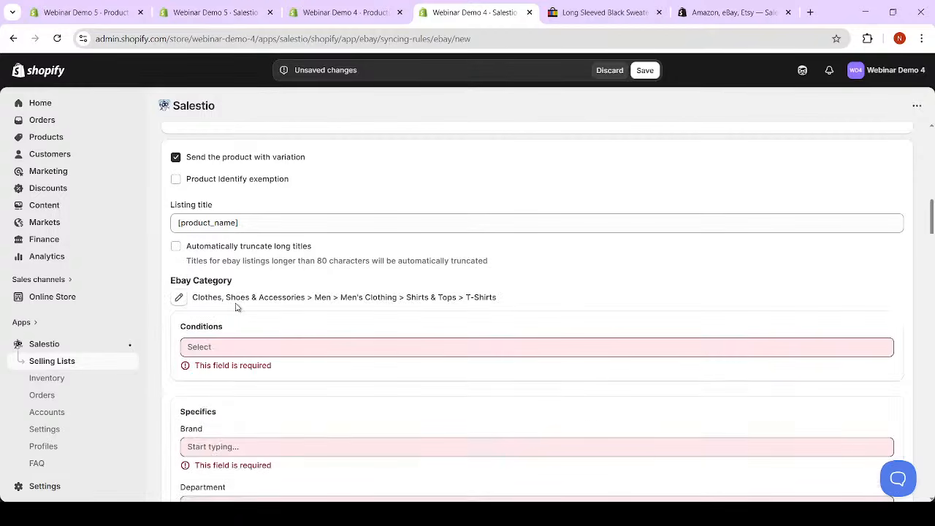
- Set the item condition to New with tags and map the Brand specific to the product manufacturer variable
{"action": "scroll", "coordinate": [290, 309], "scroll_direction": "down", "scroll_amount": 1}
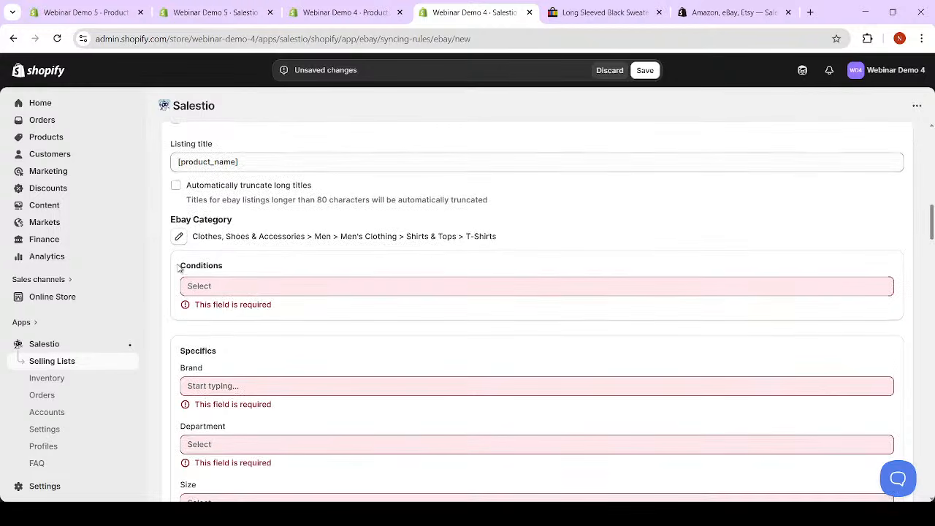
{"action": "left_click", "coordinate": [216, 286]}
{"action": "left_click", "coordinate": [232, 351]}
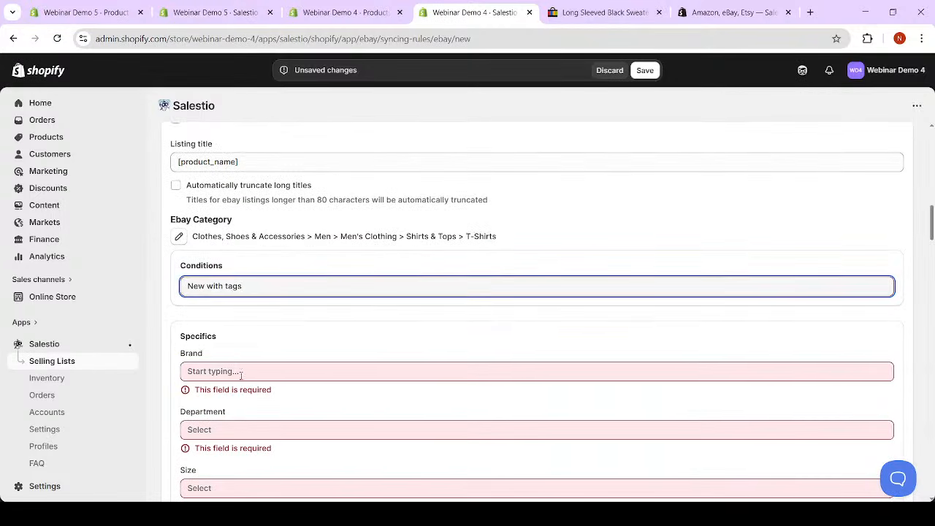
{"action": "left_click", "coordinate": [241, 371]}
{"action": "scroll", "coordinate": [270, 265], "scroll_direction": "down", "scroll_amount": 8}
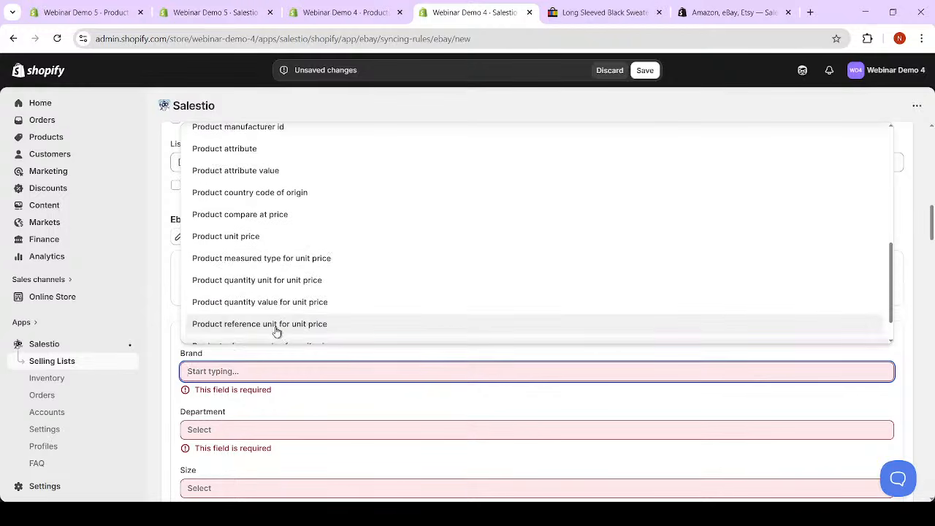
{"action": "left_click", "coordinate": [279, 331]}
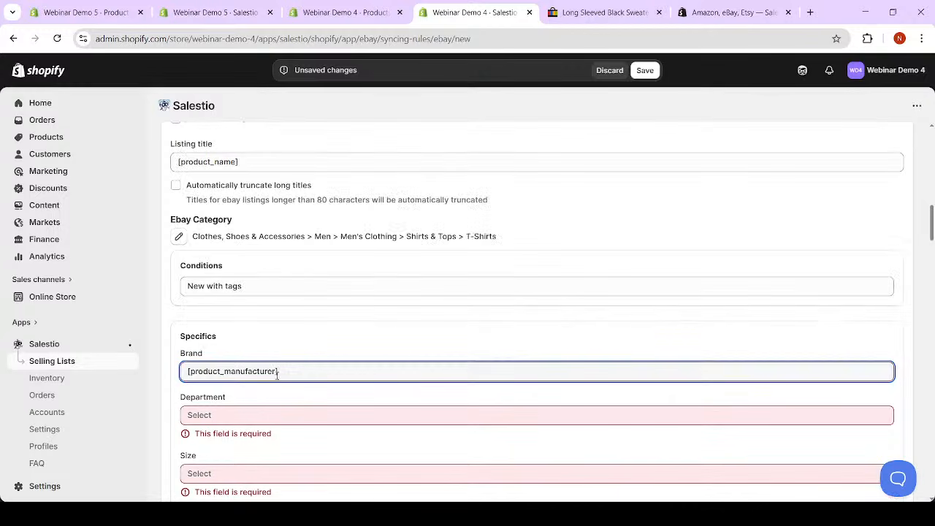
- Examine the default values and eBay variables offered for the Department specific
{"action": "left_click", "coordinate": [265, 412]}
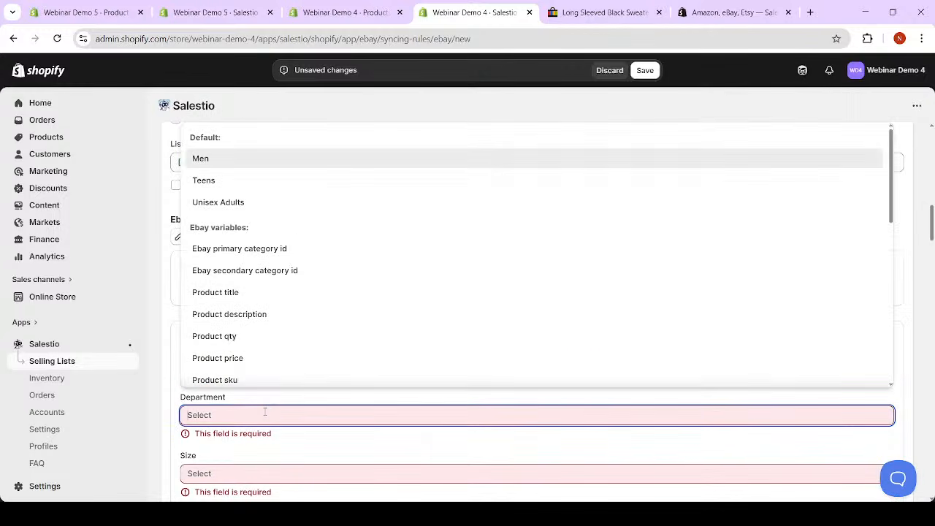
{"action": "scroll", "coordinate": [333, 233], "scroll_direction": "down", "scroll_amount": 10}
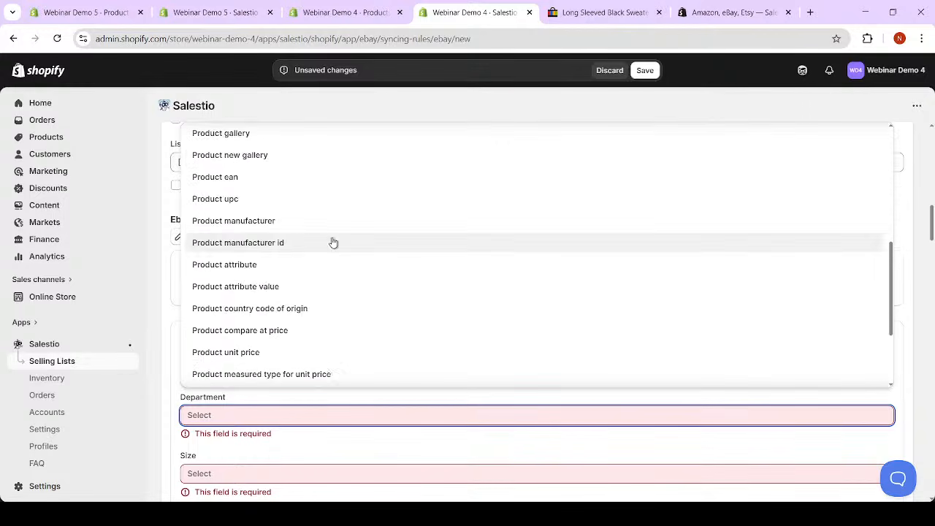
{"action": "left_click", "coordinate": [311, 400]}
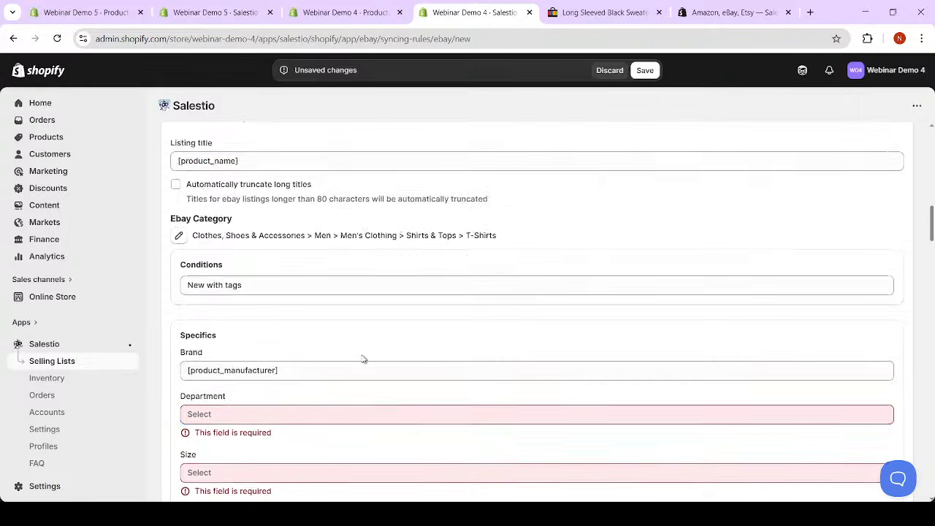
{"action": "scroll", "coordinate": [363, 358], "scroll_direction": "down", "scroll_amount": 2}
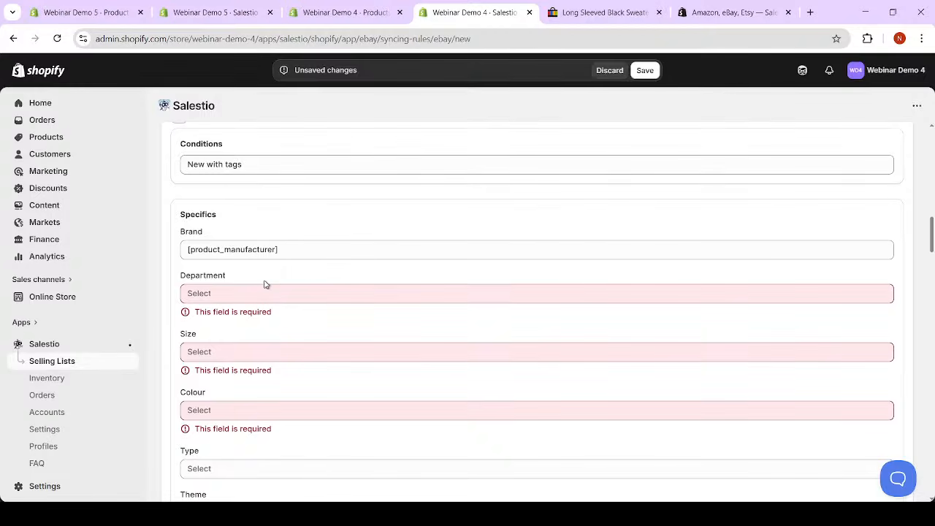
{"action": "left_click", "coordinate": [241, 291]}
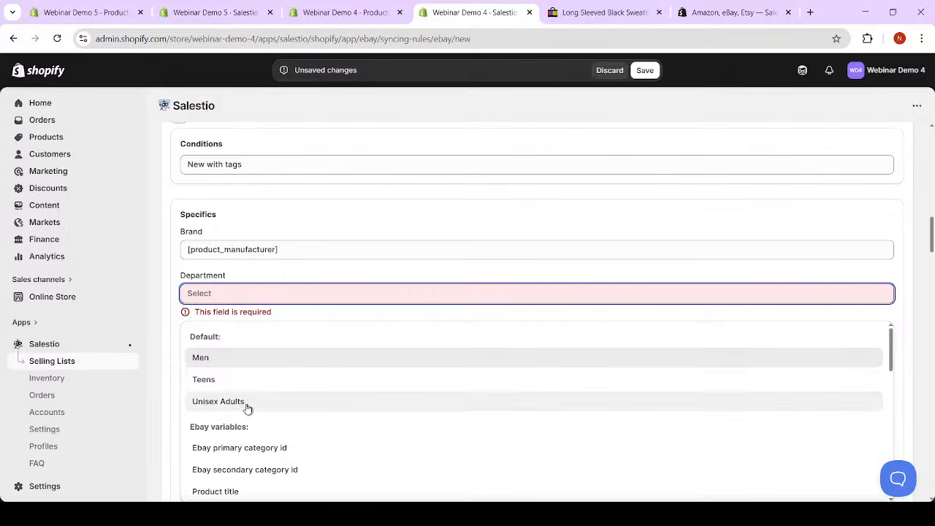
{"action": "left_click", "coordinate": [285, 322]}
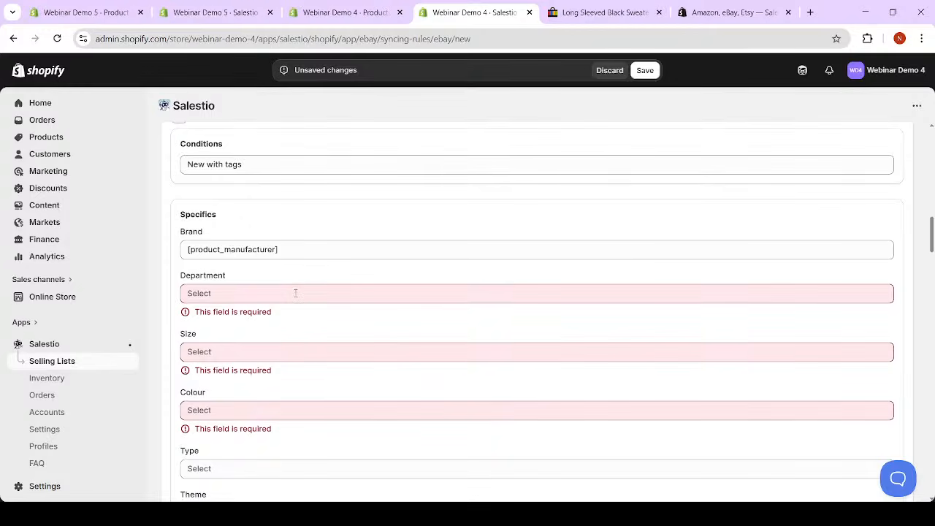
- Fill in the required specifics with Department Unisex Adults, Size L and one of the default colours
{"action": "left_click", "coordinate": [241, 293]}
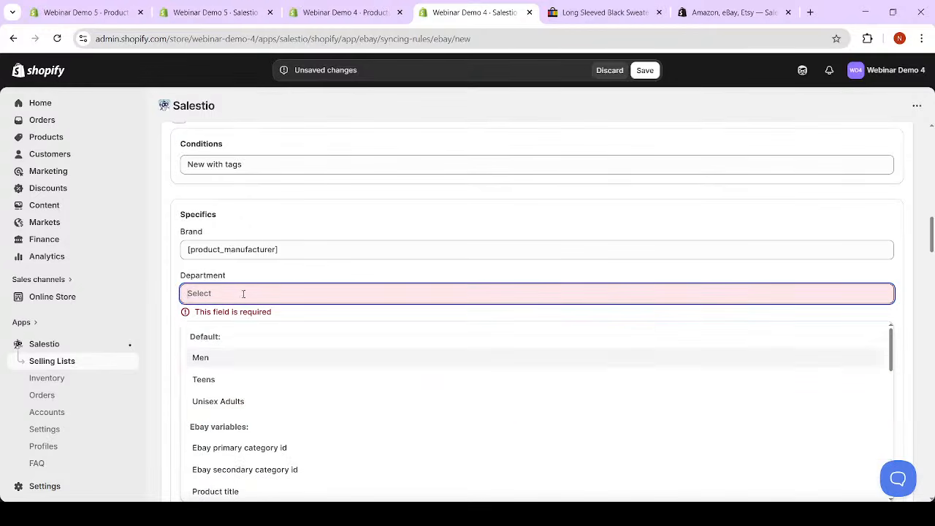
{"action": "left_click", "coordinate": [248, 401]}
{"action": "left_click", "coordinate": [220, 340]}
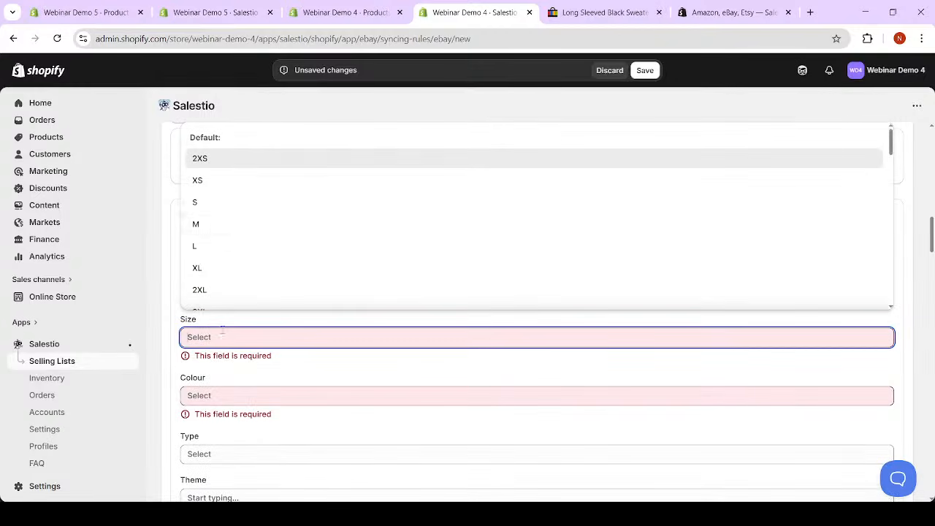
{"action": "left_click", "coordinate": [217, 246]}
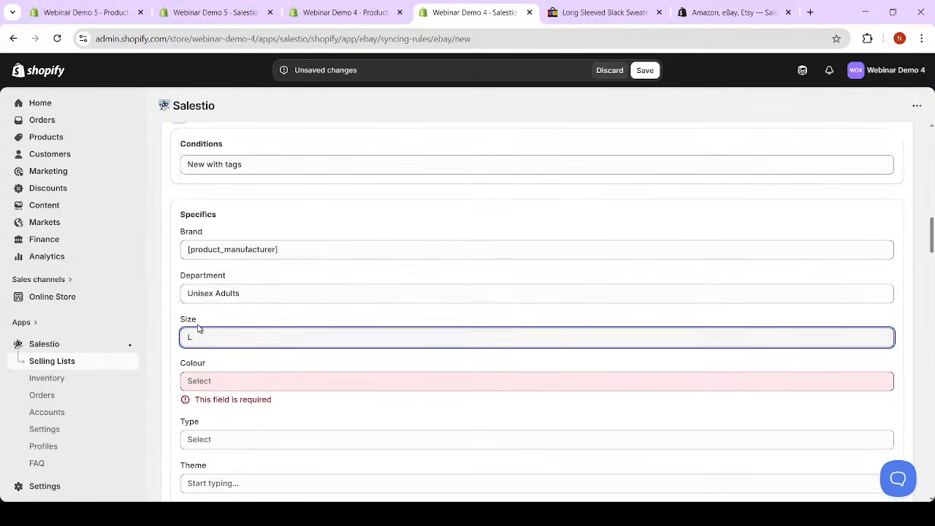
{"action": "left_click", "coordinate": [226, 376]}
{"action": "scroll", "coordinate": [240, 263], "scroll_direction": "down", "scroll_amount": 3}
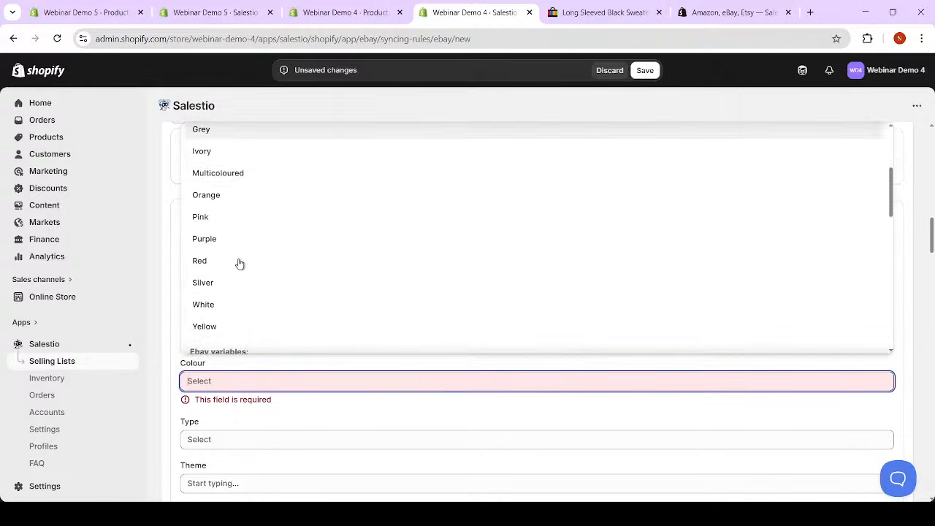
{"action": "left_click", "coordinate": [240, 180]}
- Raise the number of images for the eBay listings to the maximum
{"action": "scroll", "coordinate": [241, 246], "scroll_direction": "down", "scroll_amount": 5}
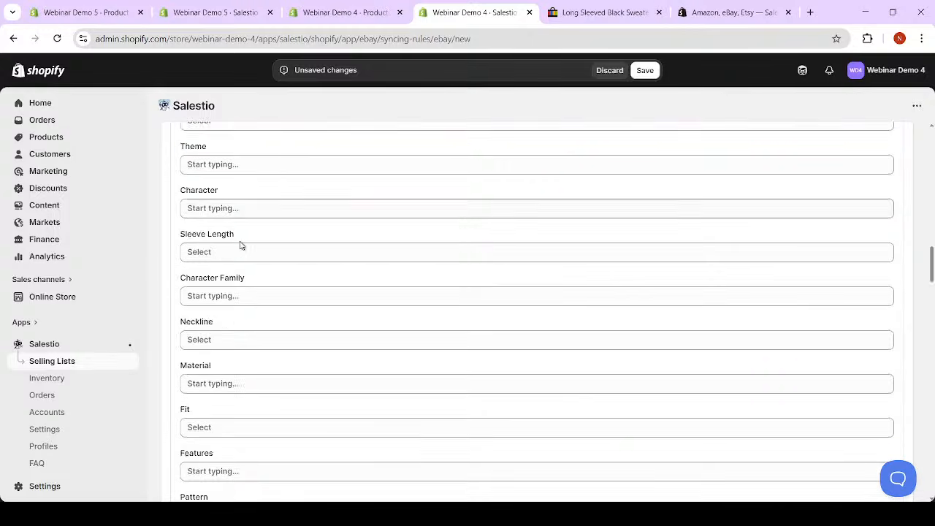
{"action": "scroll", "coordinate": [240, 245], "scroll_direction": "down", "scroll_amount": 13}
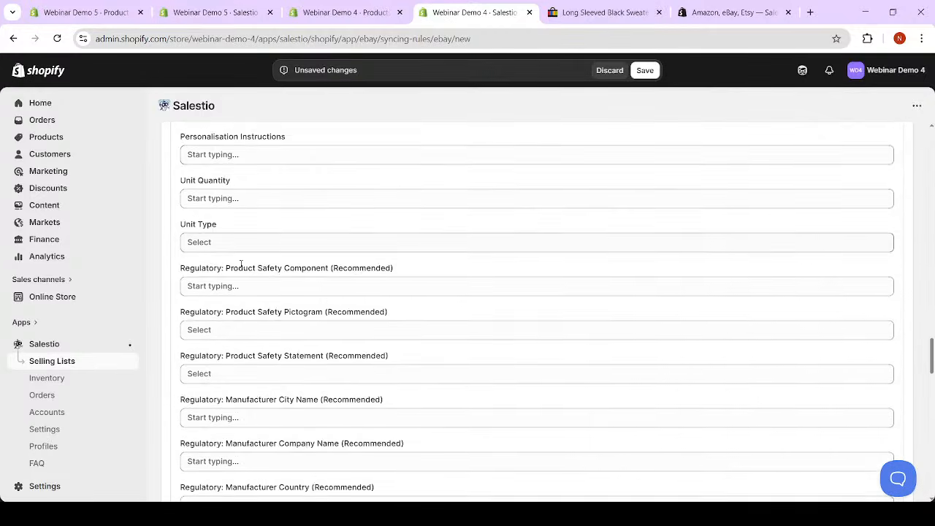
{"action": "scroll", "coordinate": [240, 265], "scroll_direction": "down", "scroll_amount": 14}
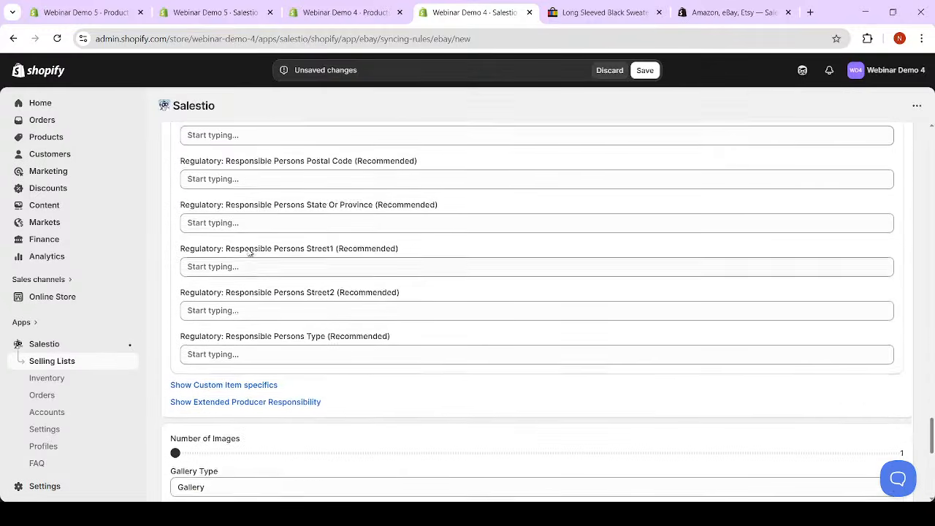
{"action": "scroll", "coordinate": [249, 252], "scroll_direction": "down", "scroll_amount": 3}
{"action": "left_click_drag", "start_coordinate": [175, 210], "coordinate": [887, 209]}
- Set the shipping origin to country United Kingdom and location London, and save the eBay syncing rule
{"action": "scroll", "coordinate": [233, 374], "scroll_direction": "down", "scroll_amount": 2}
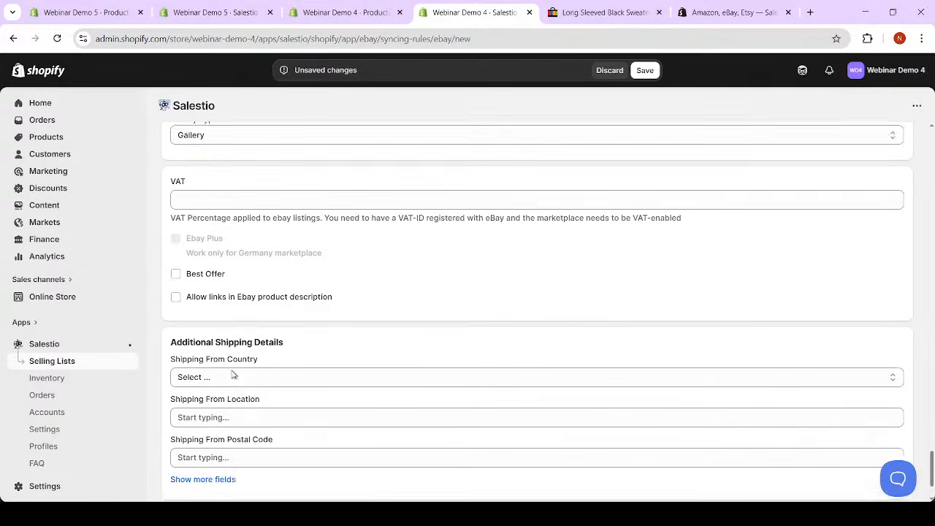
{"action": "scroll", "coordinate": [233, 374], "scroll_direction": "down", "scroll_amount": 1}
{"action": "left_click", "coordinate": [235, 309]}
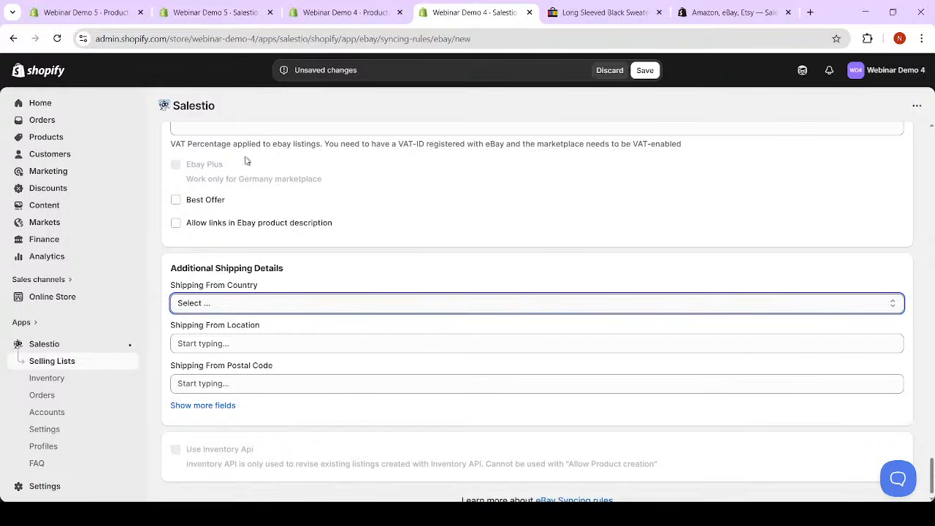
{"action": "left_click", "coordinate": [253, 86]}
{"action": "left_click", "coordinate": [228, 342]}
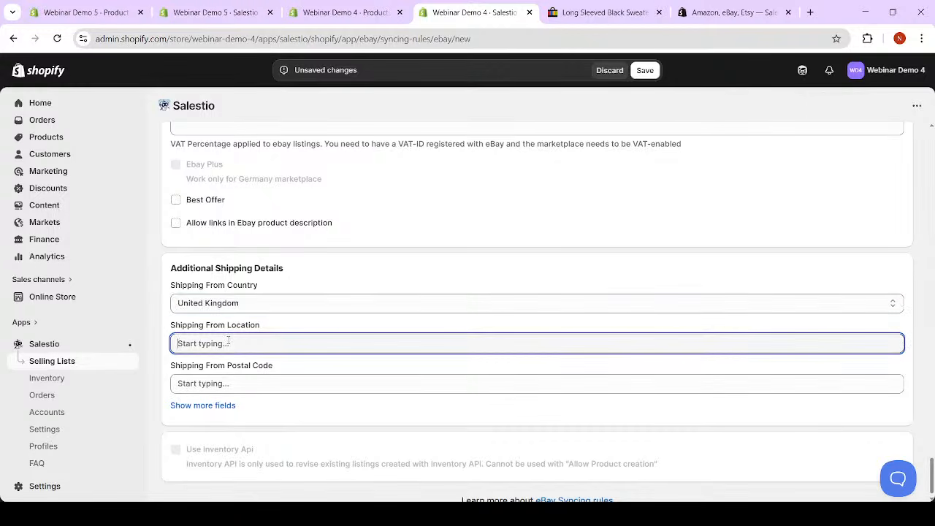
{"action": "type", "text": "London"}
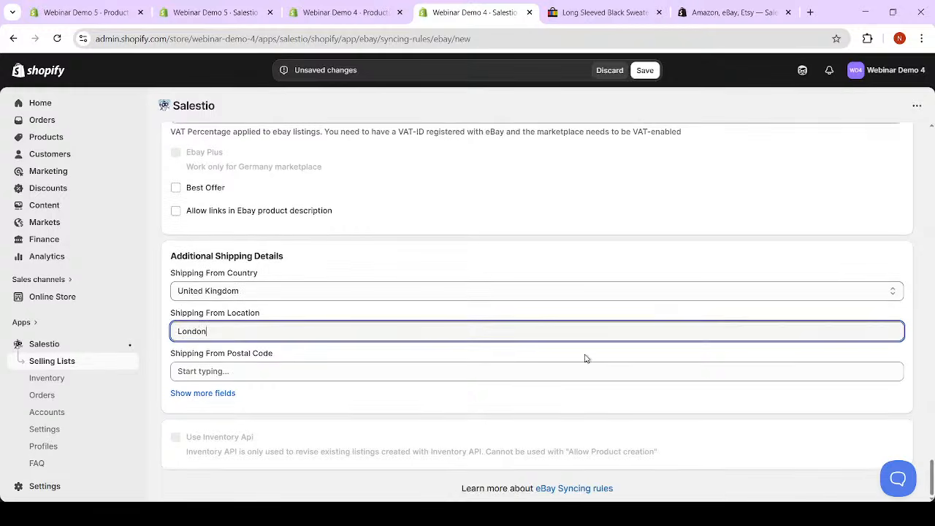
{"action": "scroll", "coordinate": [588, 361], "scroll_direction": "up", "scroll_amount": 4}
{"action": "scroll", "coordinate": [588, 366], "scroll_direction": "up", "scroll_amount": 3}
{"action": "left_click", "coordinate": [645, 70]}
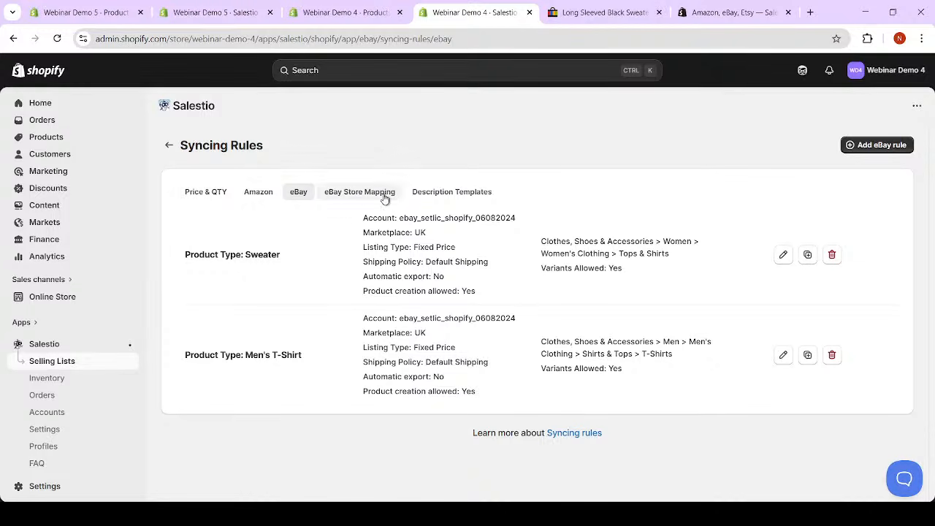
- Review the existing Description Templates and Price & QTY syncing rules
{"action": "left_click", "coordinate": [457, 194]}
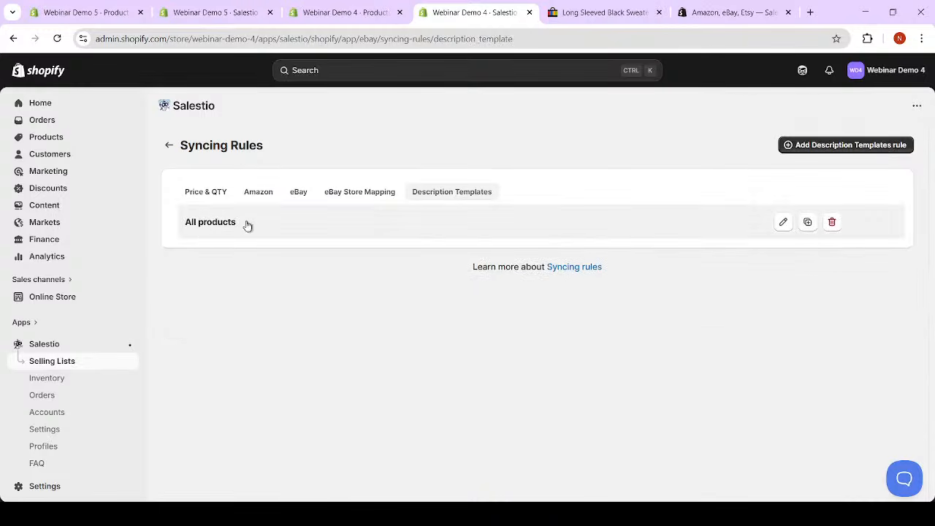
{"action": "left_click", "coordinate": [202, 199]}
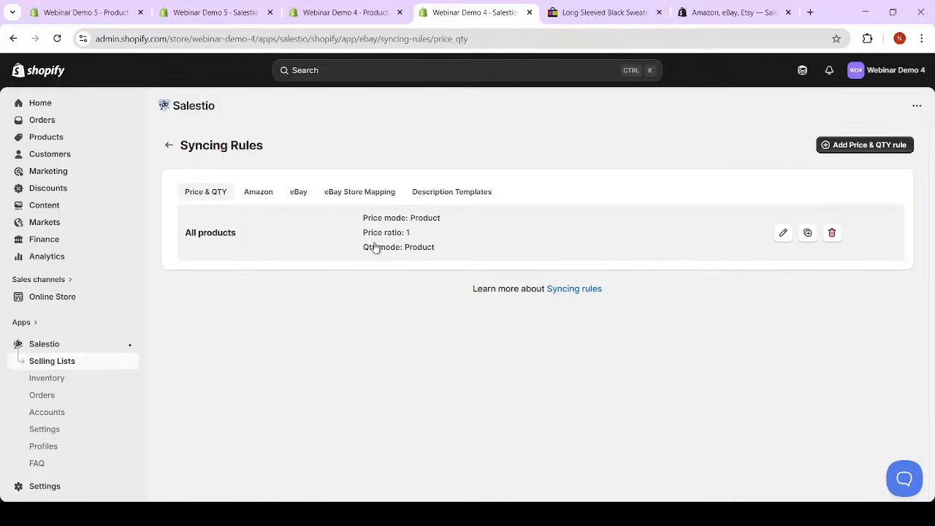
{"action": "left_click", "coordinate": [473, 193]}
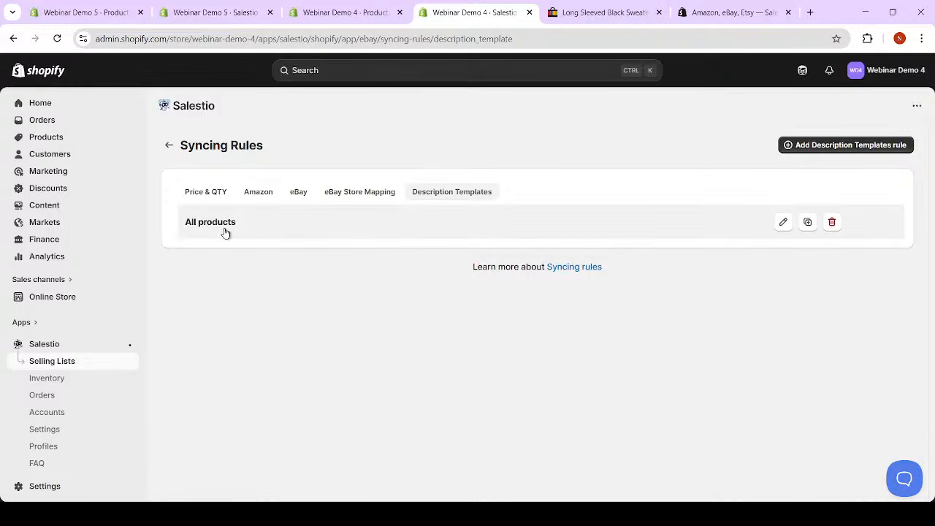
- View the description template that applies to all products, and return to the eBay selling products
{"action": "left_click", "coordinate": [781, 222]}
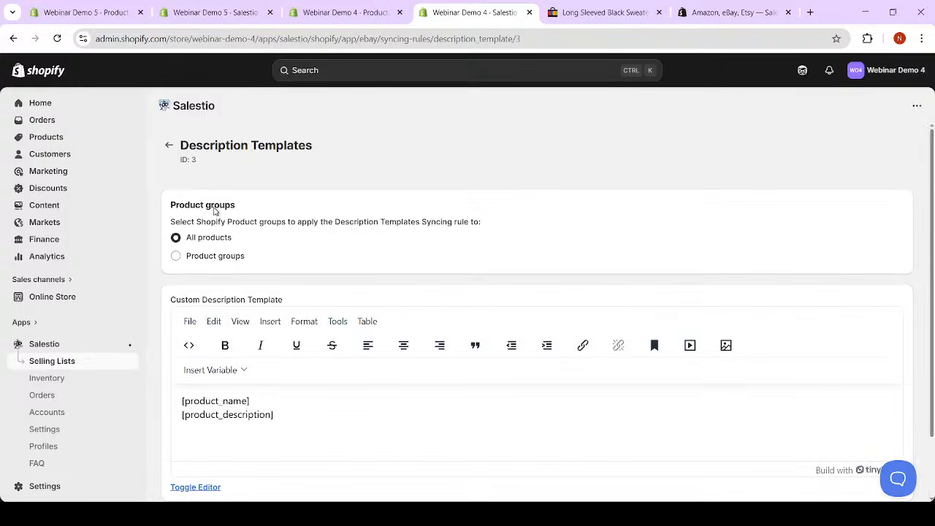
{"action": "left_click", "coordinate": [169, 146]}
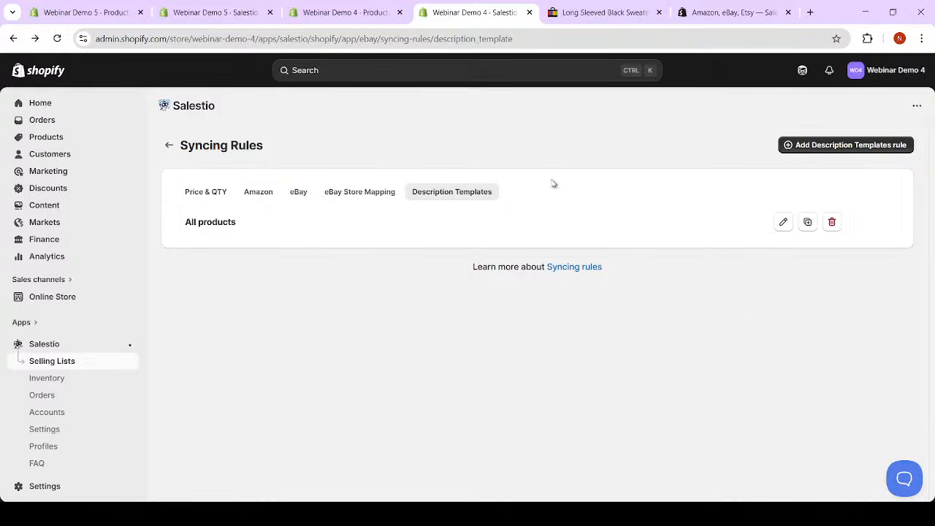
{"action": "left_click", "coordinate": [302, 194]}
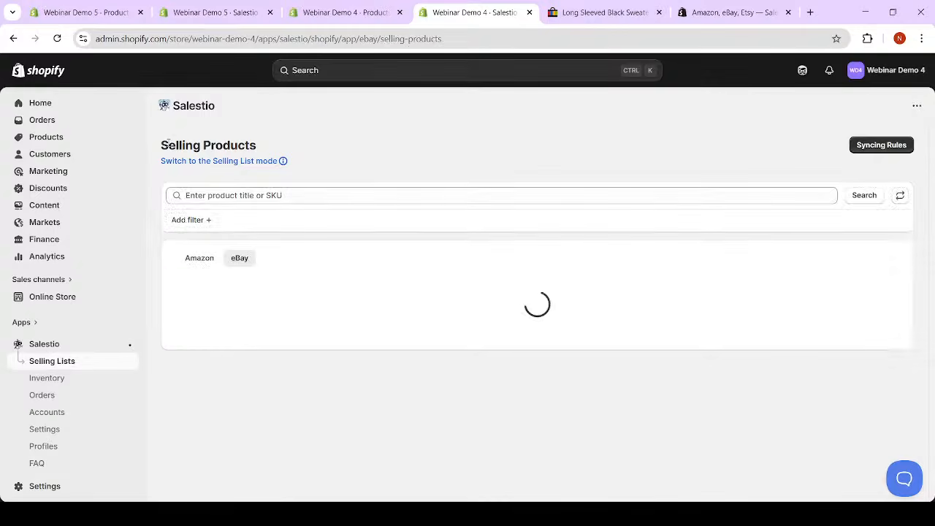
- Send Mens T-Shirt Classic Marine to eBay and refresh the selling products list
{"action": "scroll", "coordinate": [211, 246], "scroll_direction": "down", "scroll_amount": 2}
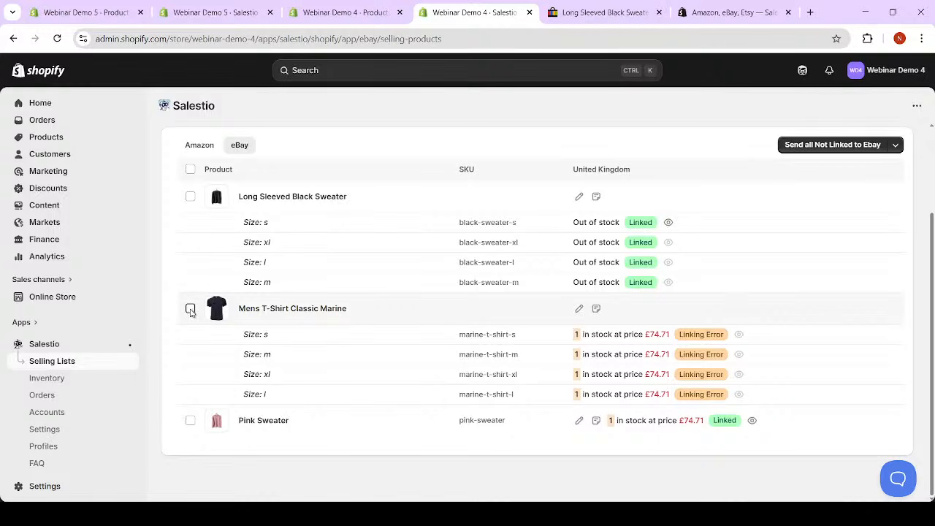
{"action": "left_click", "coordinate": [190, 309]}
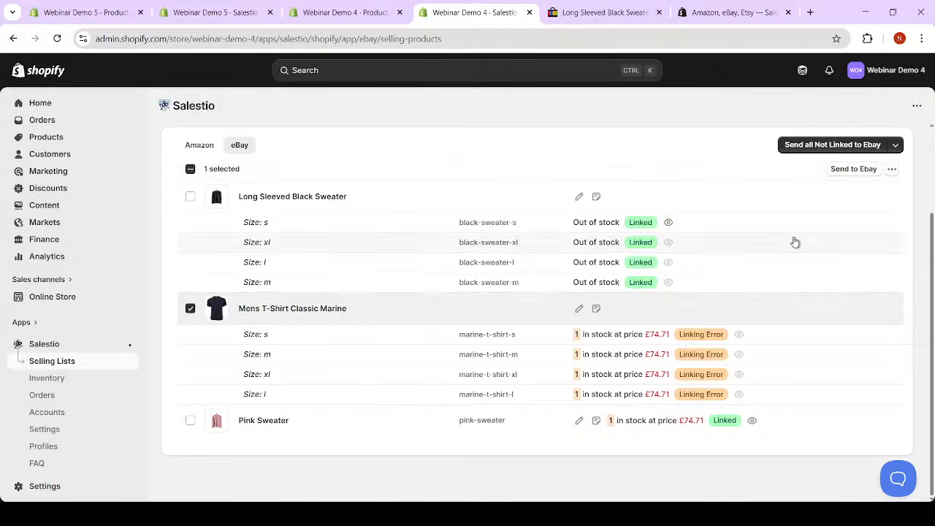
{"action": "left_click", "coordinate": [854, 170]}
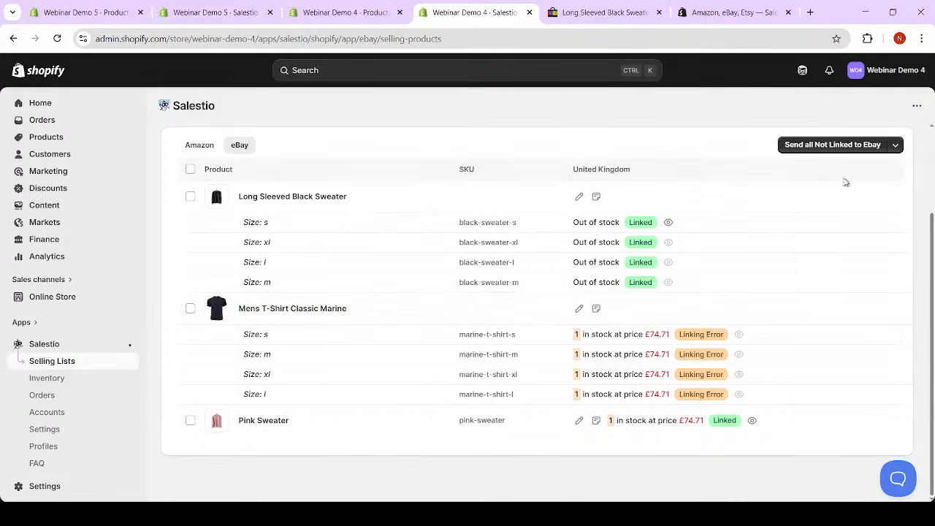
{"action": "scroll", "coordinate": [582, 367], "scroll_direction": "down", "scroll_amount": 3}
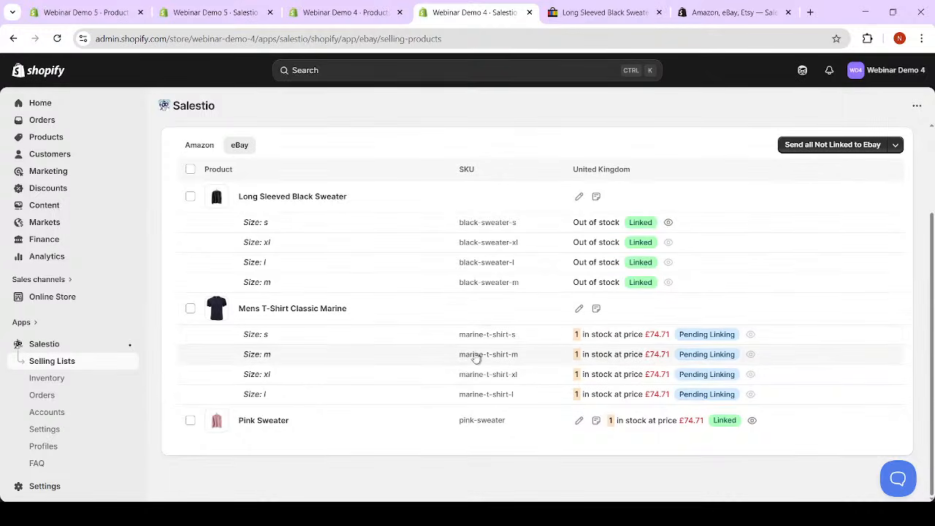
{"action": "scroll", "coordinate": [803, 306], "scroll_direction": "up", "scroll_amount": 3}
{"action": "left_click", "coordinate": [899, 198]}
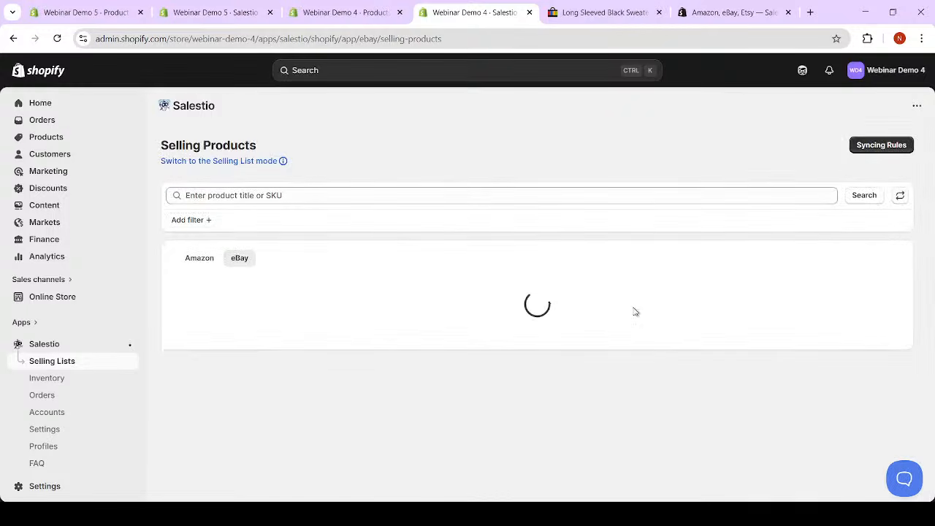
{"action": "scroll", "coordinate": [625, 312], "scroll_direction": "down", "scroll_amount": 2}
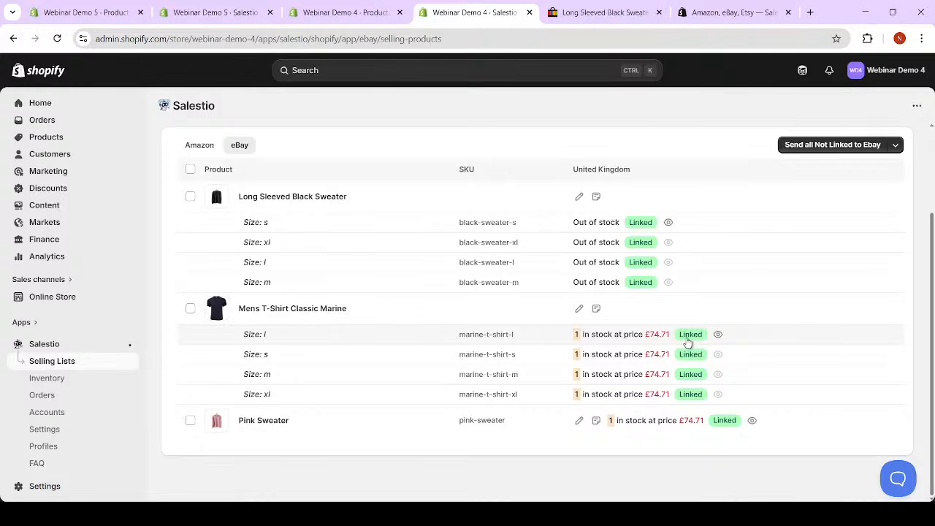
- Check the size options in the live eBay listing of Mens T-Shirt Classic Marine, and return to the Salestio selling products
{"action": "left_click", "coordinate": [719, 334]}
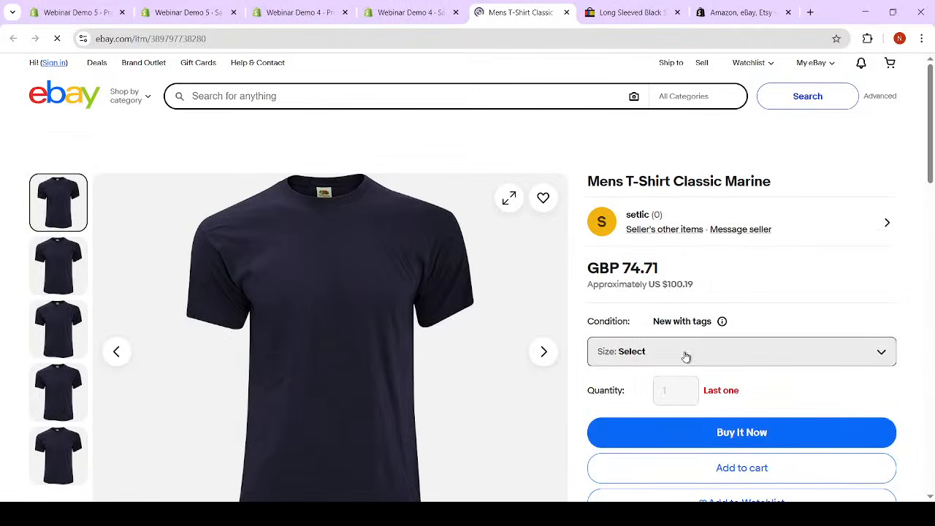
{"action": "left_click", "coordinate": [684, 355]}
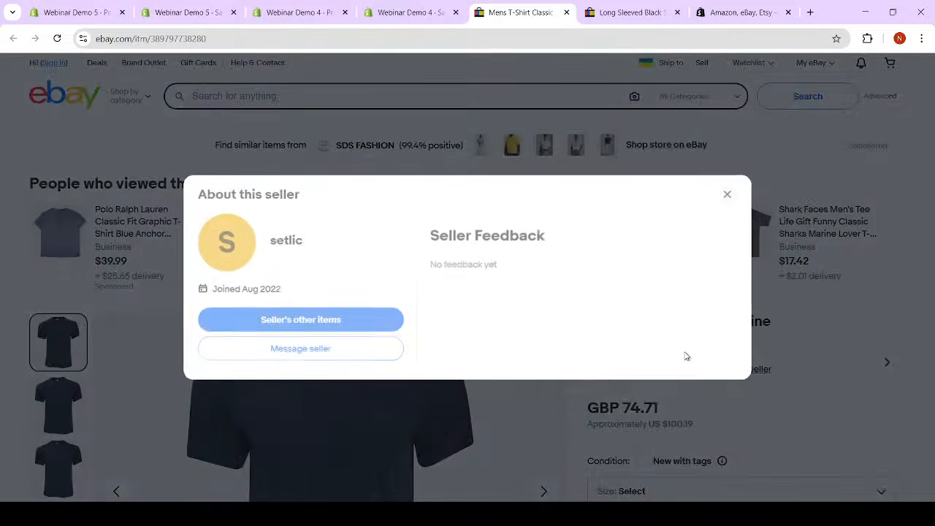
{"action": "left_click", "coordinate": [730, 193]}
{"action": "scroll", "coordinate": [700, 316], "scroll_direction": "down", "scroll_amount": 2}
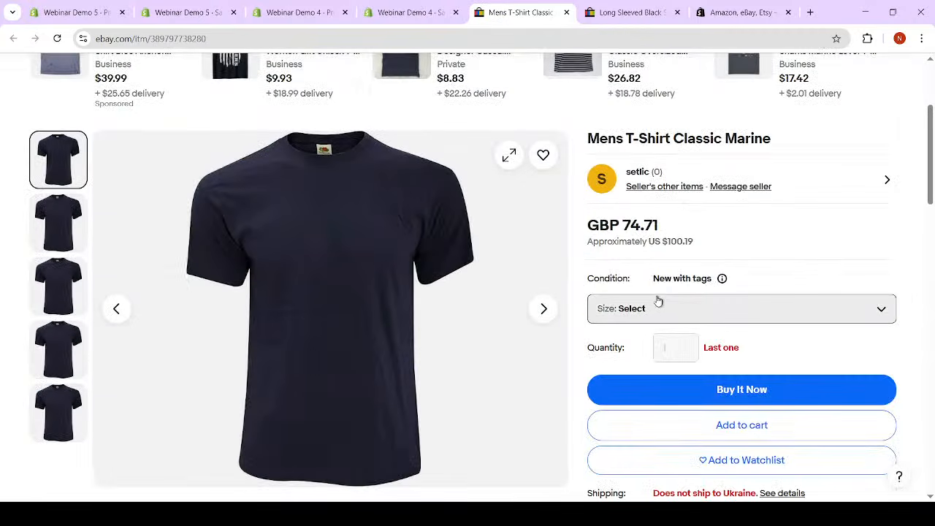
{"action": "left_click", "coordinate": [660, 307]}
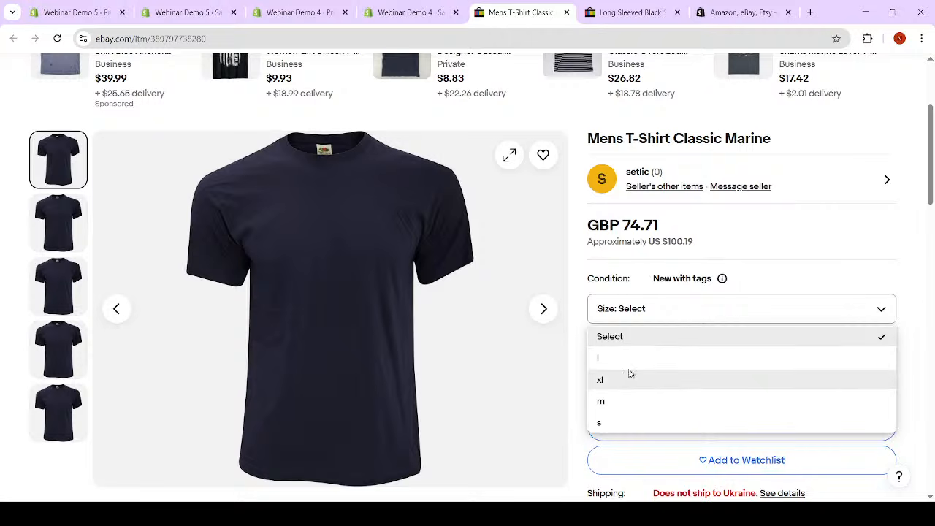
{"action": "left_click", "coordinate": [414, 12]}
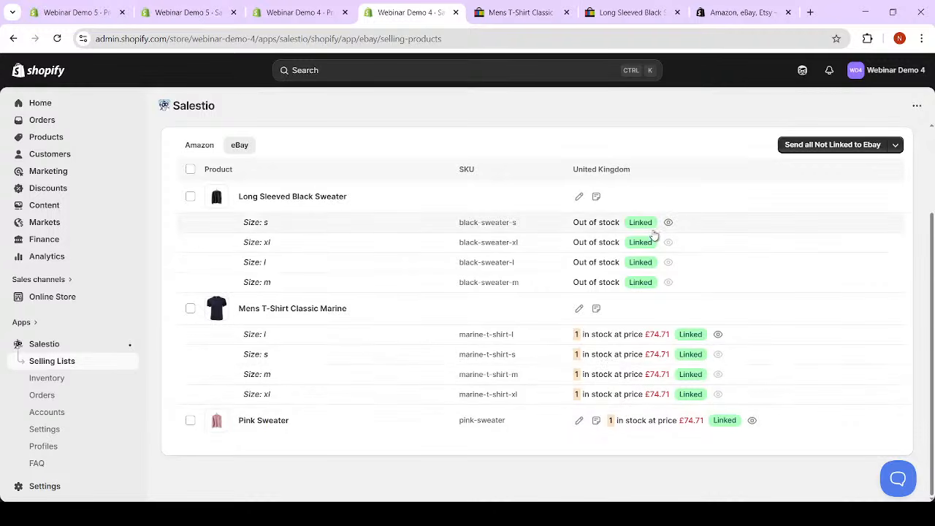
{"action": "scroll", "coordinate": [501, 302], "scroll_direction": "up", "scroll_amount": 2}
{"action": "scroll", "coordinate": [241, 270], "scroll_direction": "down", "scroll_amount": 1}
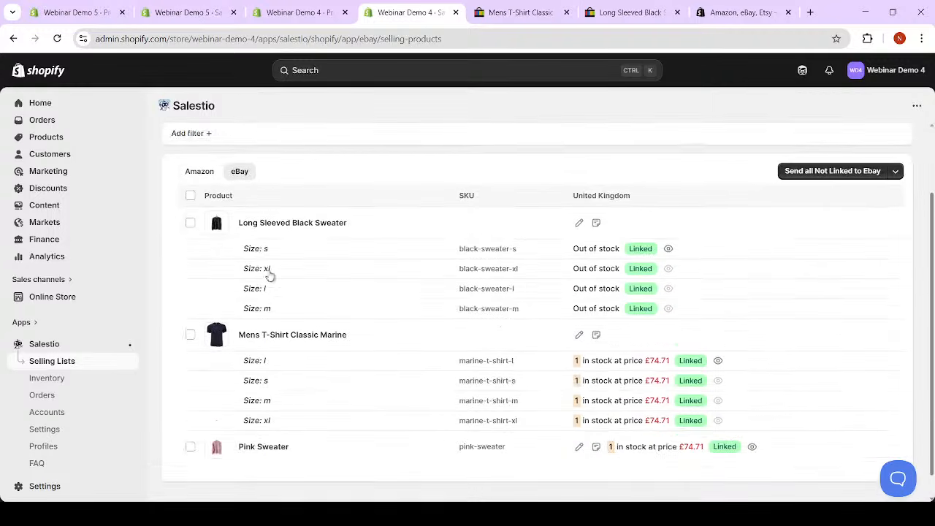
- Review the Amazon listing data of the Zebra Pen product with Allow Product creation enabled, and close the form without saving
{"action": "left_click", "coordinate": [201, 145]}
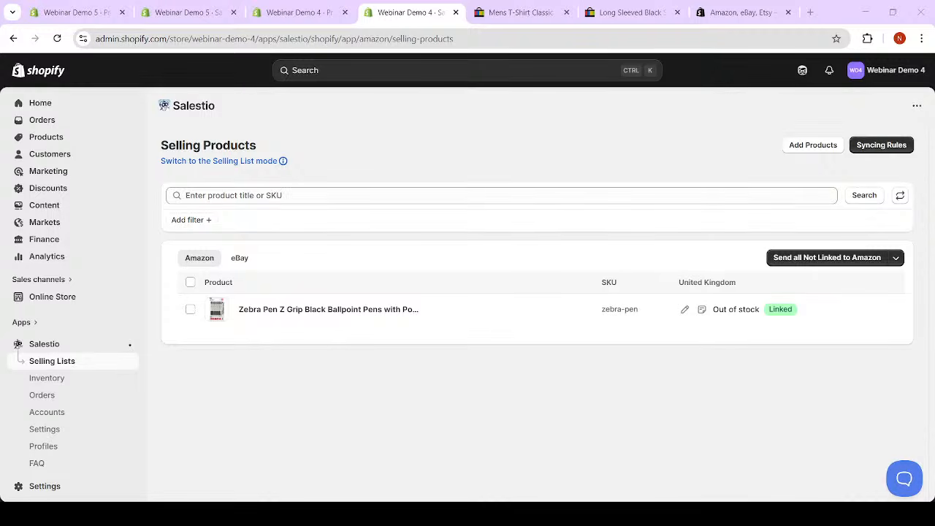
{"action": "left_click", "coordinate": [684, 310]}
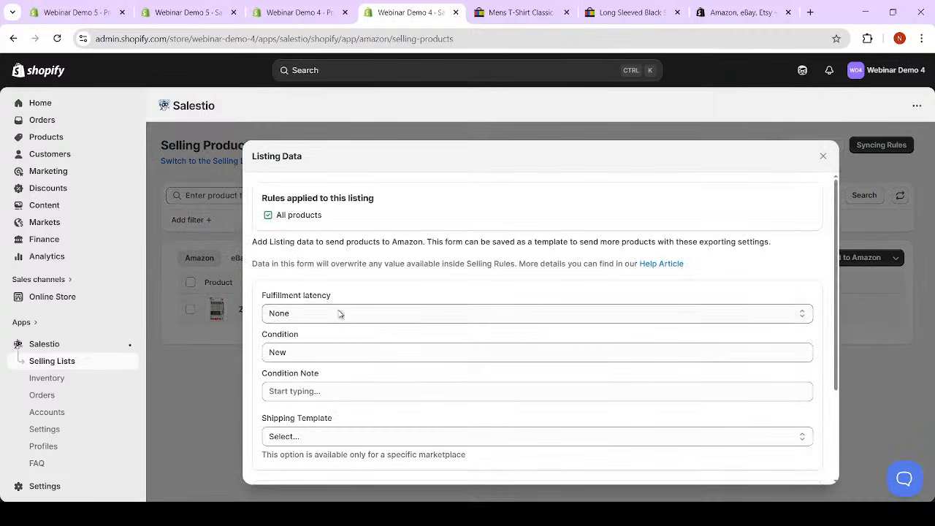
{"action": "scroll", "coordinate": [344, 307], "scroll_direction": "down", "scroll_amount": 3}
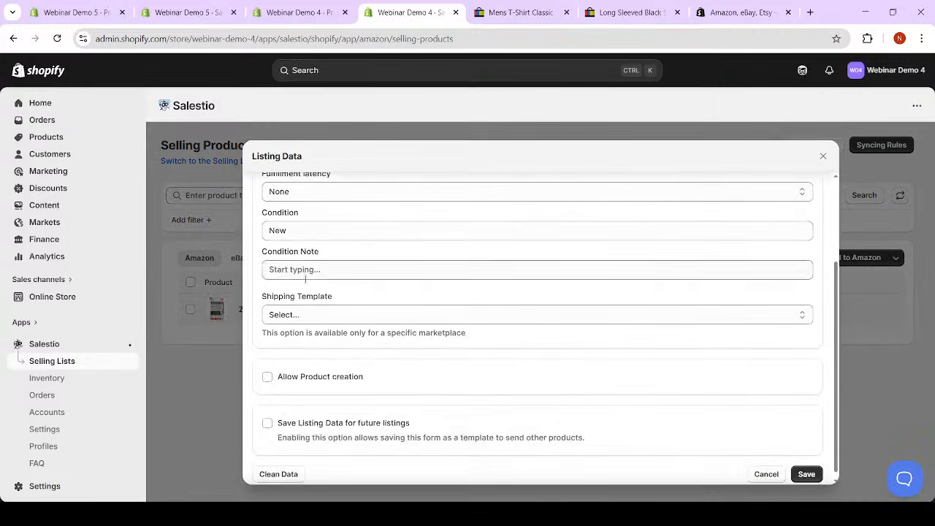
{"action": "left_click", "coordinate": [292, 375]}
{"action": "scroll", "coordinate": [317, 329], "scroll_direction": "down", "scroll_amount": 4}
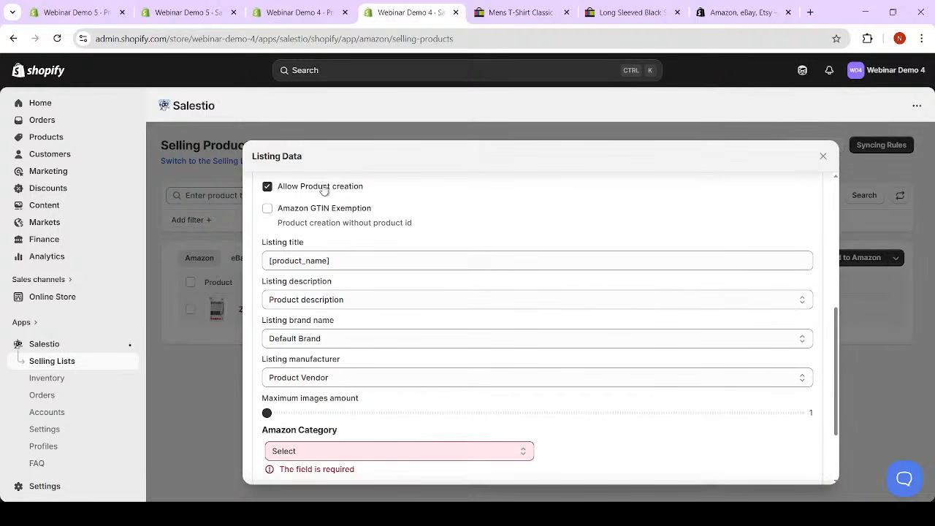
{"action": "scroll", "coordinate": [319, 263], "scroll_direction": "down", "scroll_amount": 1}
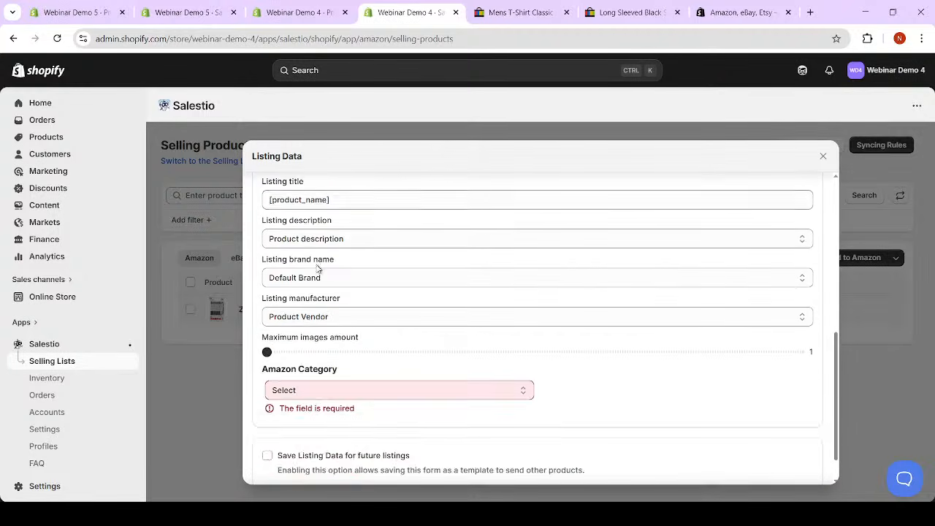
{"action": "scroll", "coordinate": [317, 269], "scroll_direction": "up", "scroll_amount": 2}
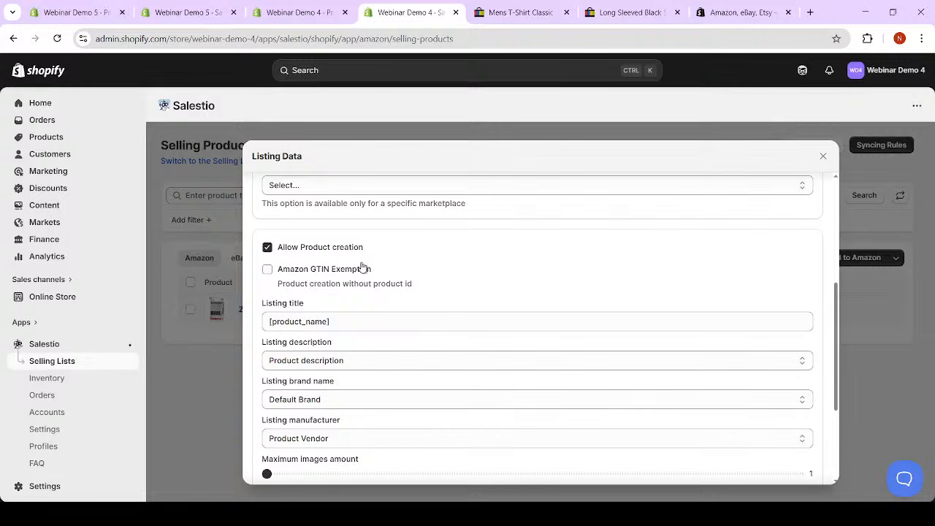
{"action": "scroll", "coordinate": [341, 315], "scroll_direction": "down", "scroll_amount": 3}
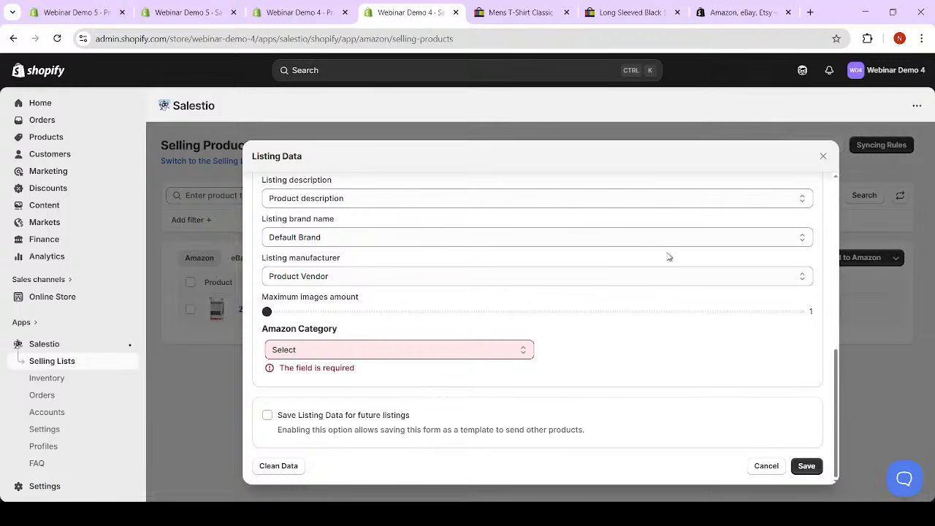
{"action": "left_click", "coordinate": [824, 159]}
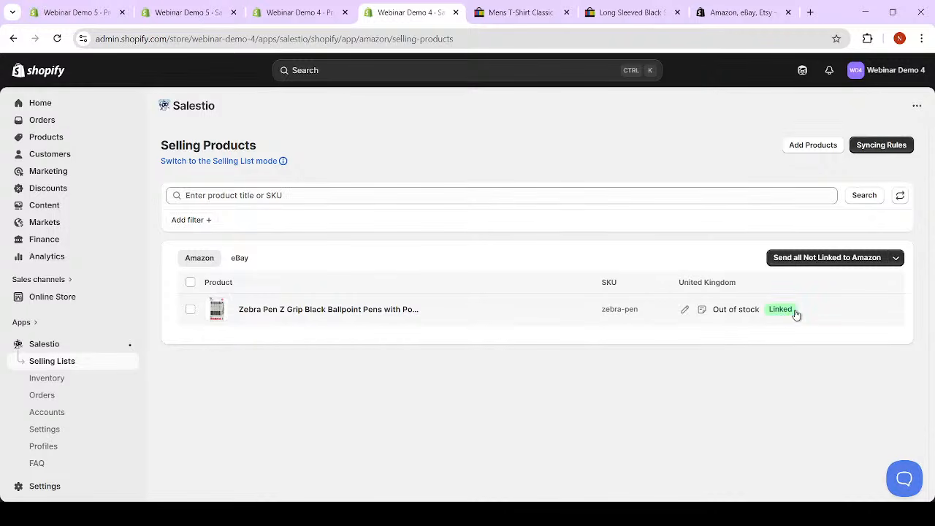
- Check the stock and link status of the products being sold on eBay
{"action": "left_click", "coordinate": [241, 257]}
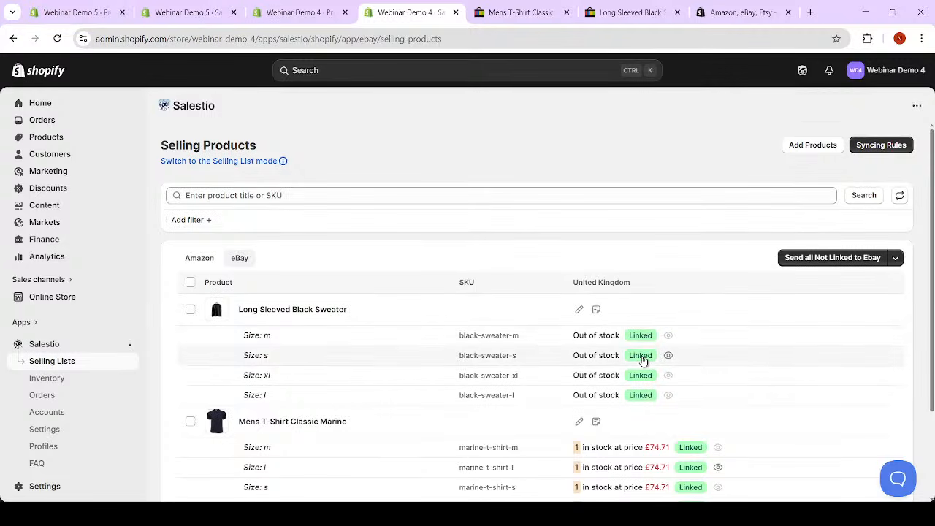
{"action": "scroll", "coordinate": [643, 358], "scroll_direction": "down", "scroll_amount": 1}
{"action": "scroll", "coordinate": [648, 298], "scroll_direction": "down", "scroll_amount": 1}
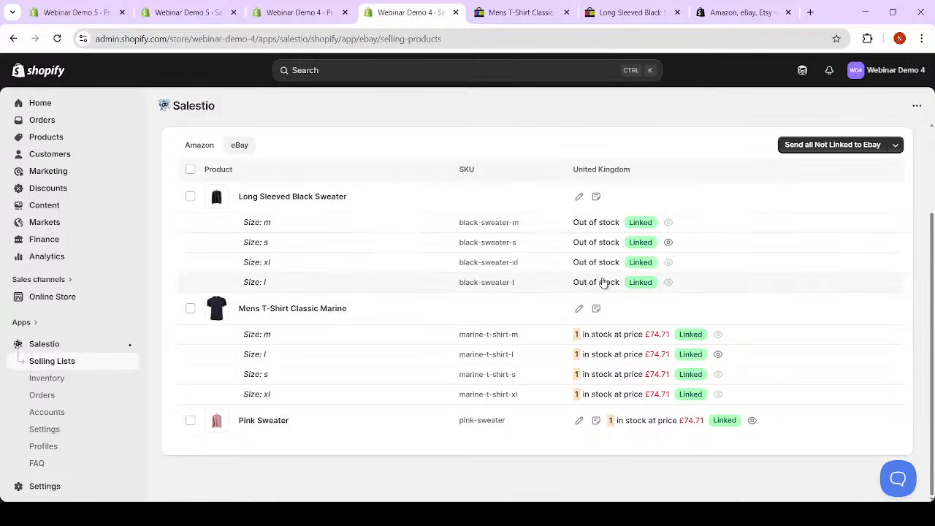
- Switch to the Shopify product list, look at the Zebra Pen product, and return to the list
{"action": "left_click", "coordinate": [310, 16]}
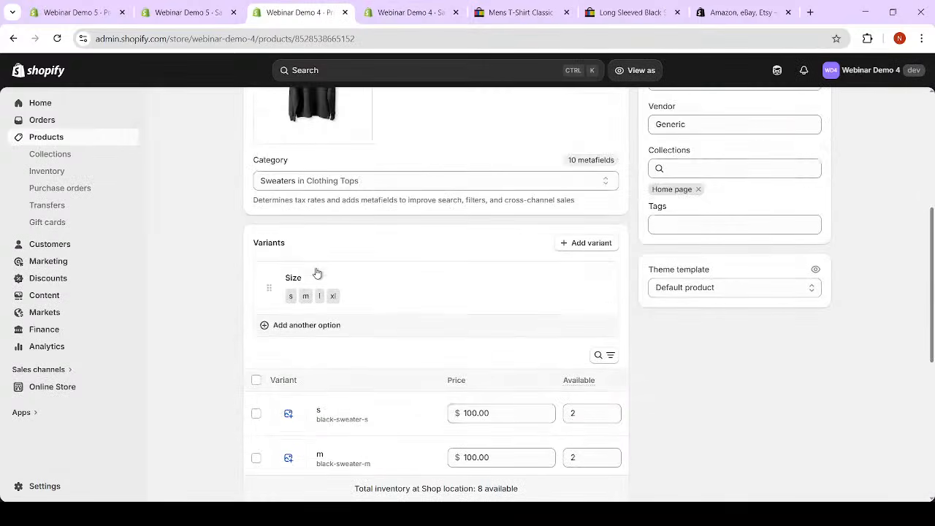
{"action": "scroll", "coordinate": [318, 271], "scroll_direction": "up", "scroll_amount": 5}
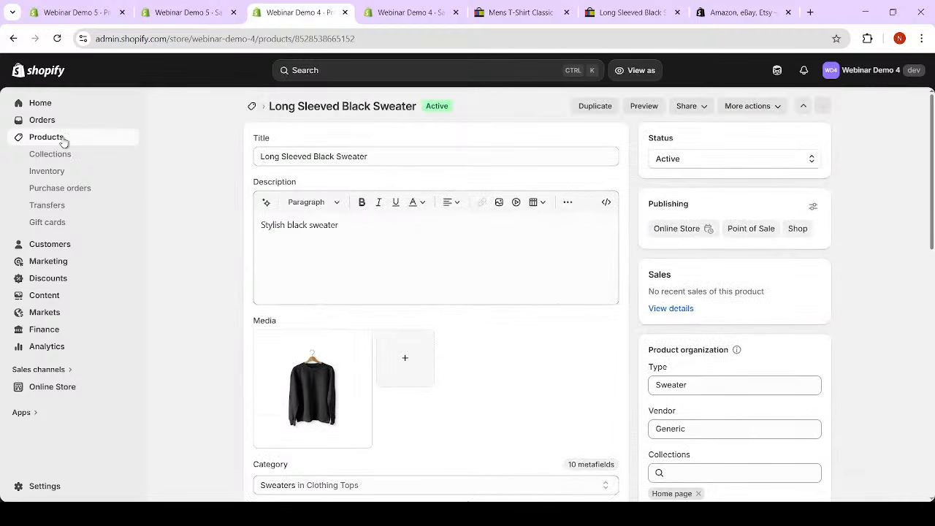
{"action": "left_click", "coordinate": [62, 141]}
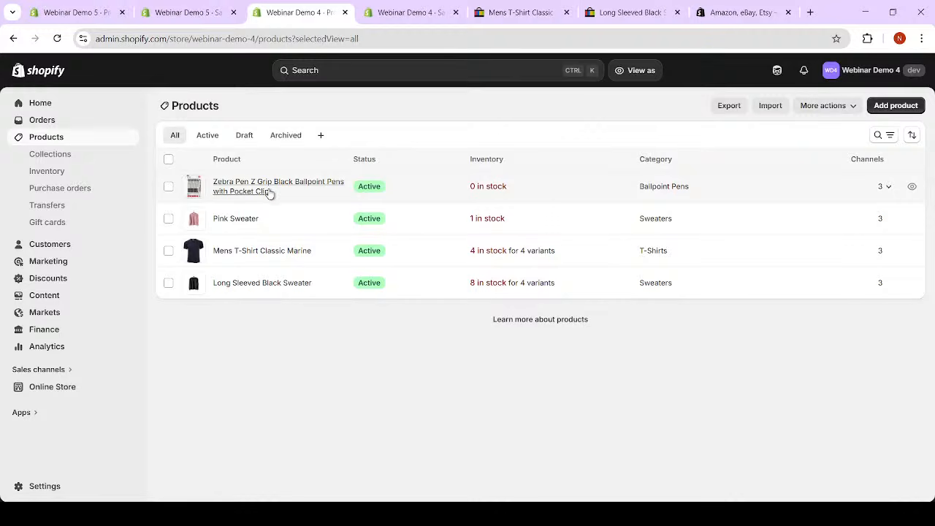
{"action": "left_click", "coordinate": [269, 192]}
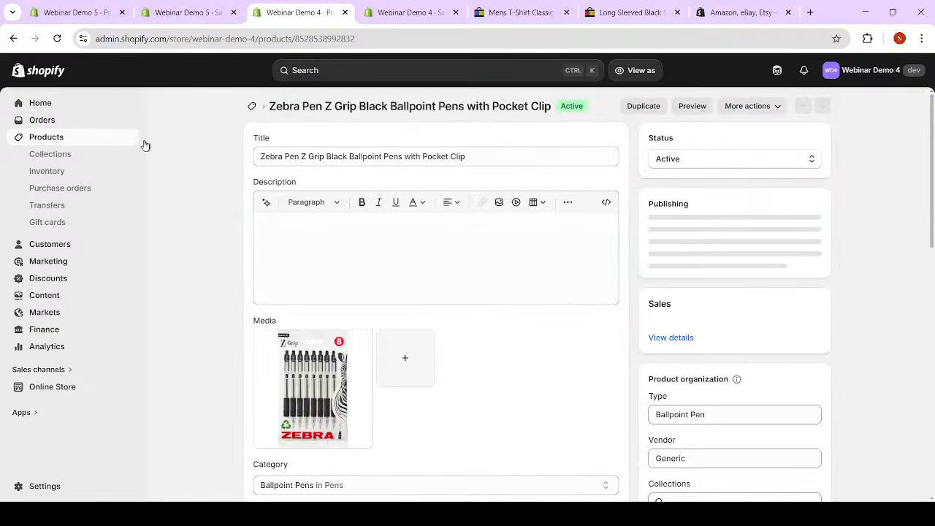
{"action": "left_click", "coordinate": [106, 141]}
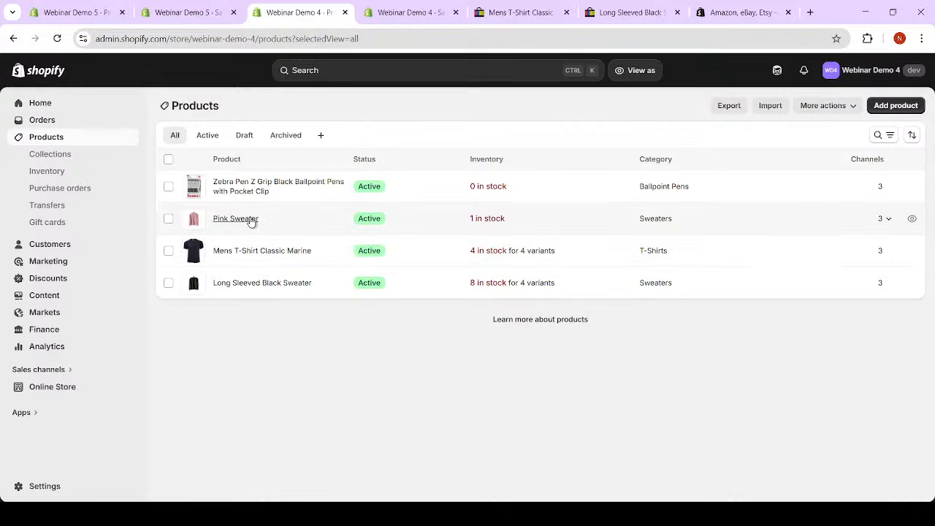
- Set the Pink Sweater's on-hand quantity at Shop location to 0 and save the inventory adjustment
{"action": "left_click", "coordinate": [249, 219]}
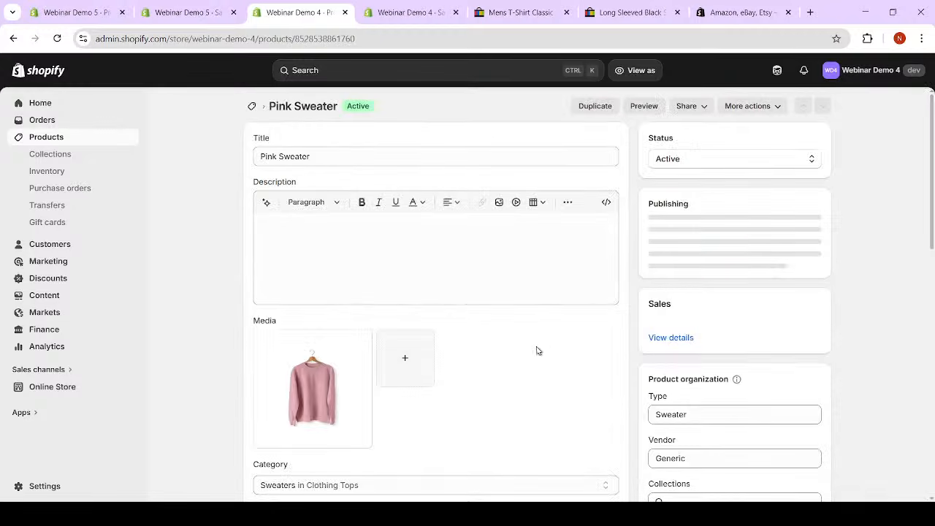
{"action": "scroll", "coordinate": [542, 354], "scroll_direction": "down", "scroll_amount": 1}
{"action": "scroll", "coordinate": [542, 354], "scroll_direction": "down", "scroll_amount": 5}
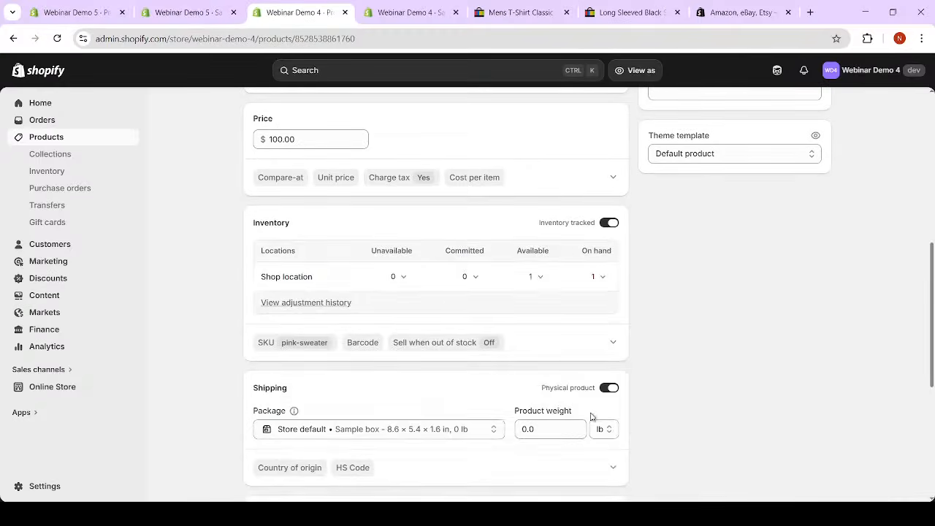
{"action": "left_click", "coordinate": [599, 278]}
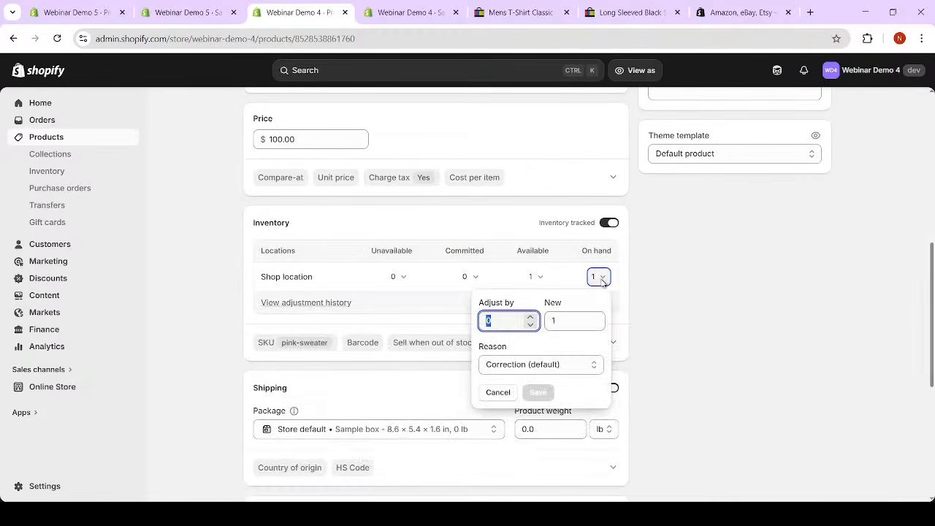
{"action": "left_click", "coordinate": [558, 321]}
{"action": "type", "text": "0"}
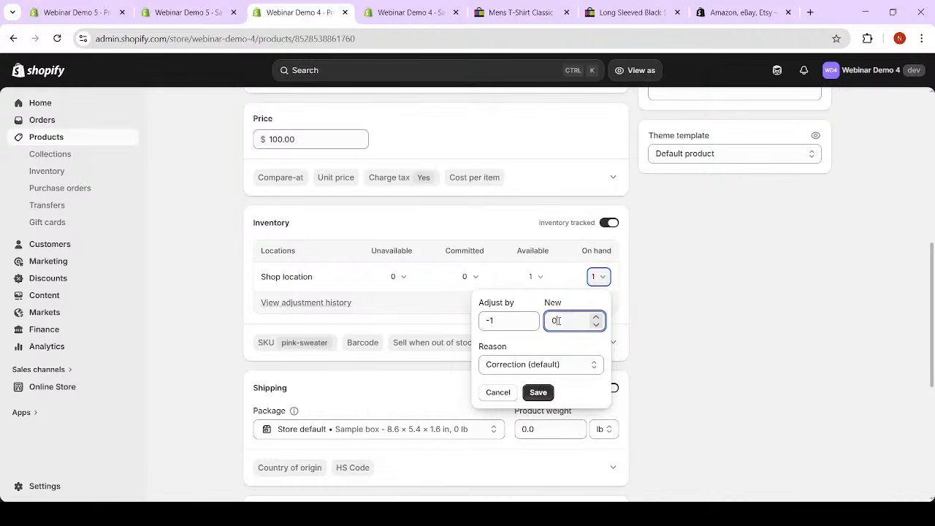
{"action": "left_click", "coordinate": [543, 395]}
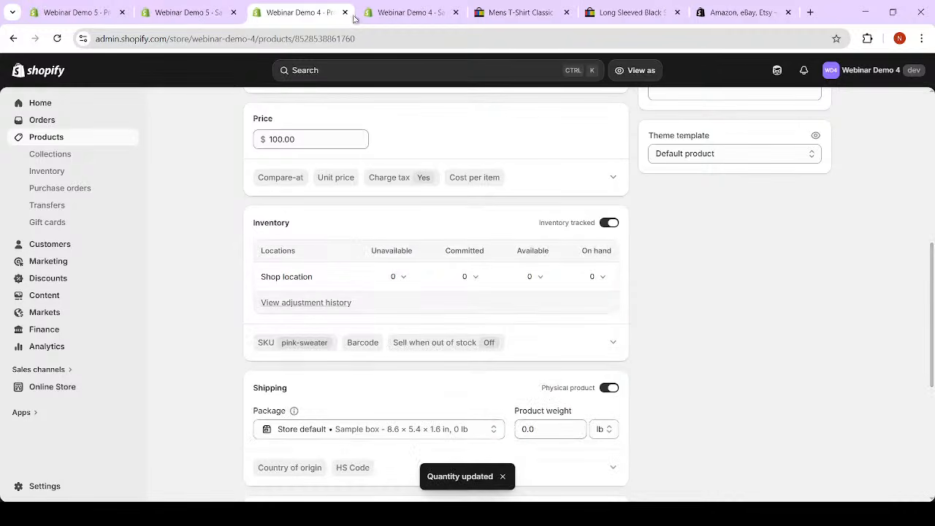
- Switch to the Salestio tab, refresh the selling products, and check the stock of the eBay items
{"action": "left_click", "coordinate": [409, 13]}
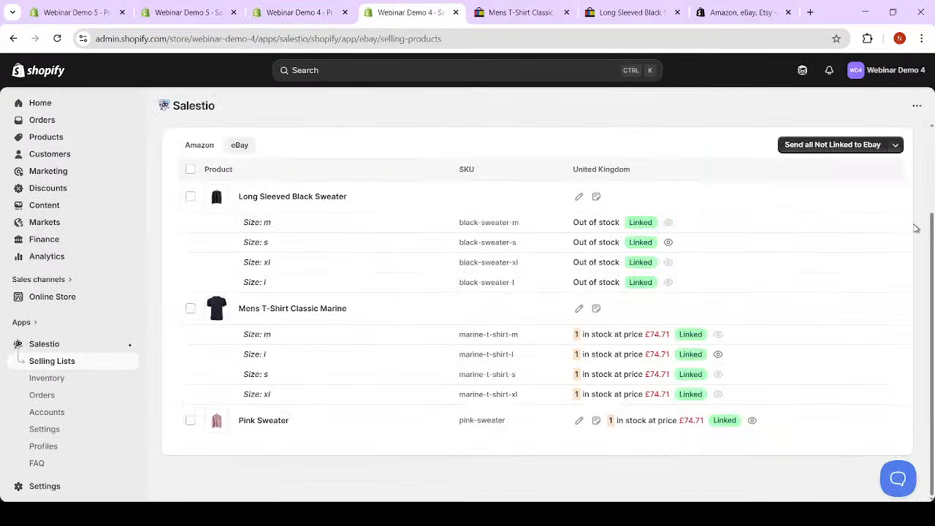
{"action": "scroll", "coordinate": [904, 219], "scroll_direction": "up", "scroll_amount": 3}
{"action": "left_click", "coordinate": [903, 198]}
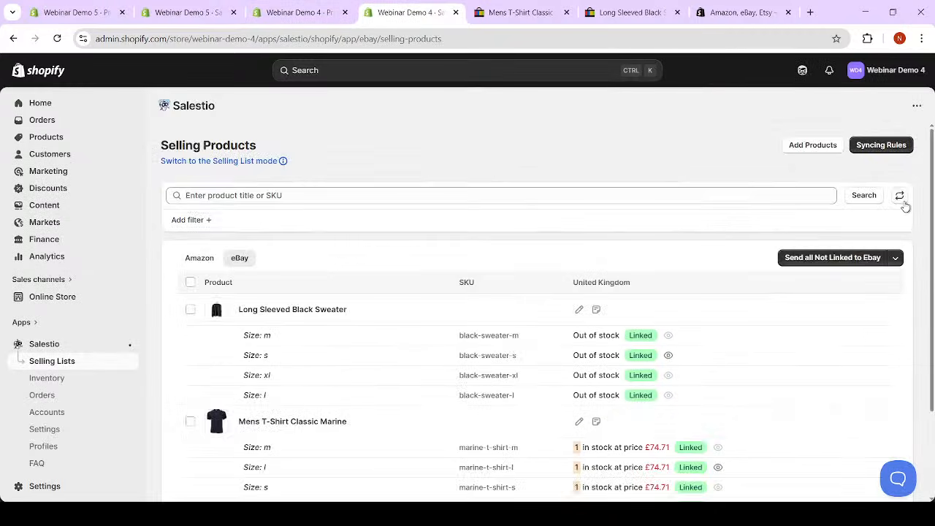
{"action": "scroll", "coordinate": [904, 200], "scroll_direction": "down", "scroll_amount": 2}
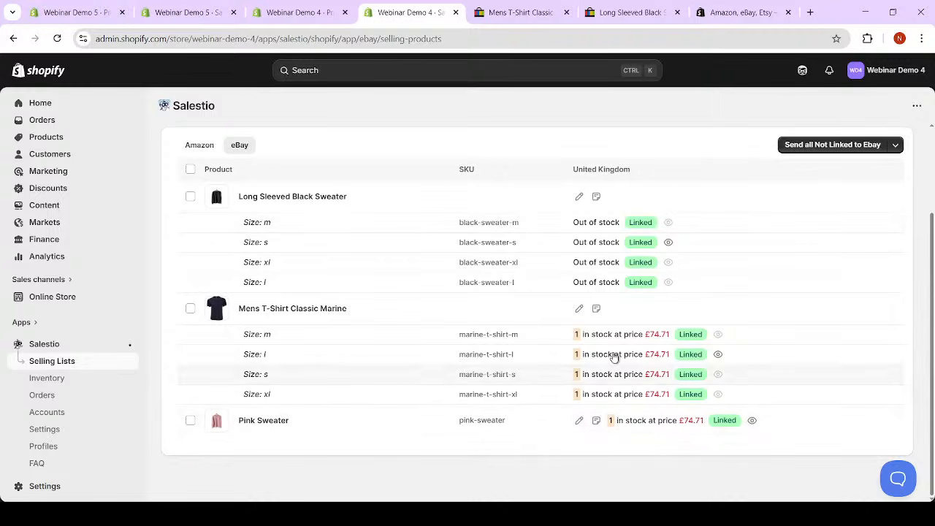
{"action": "scroll", "coordinate": [607, 322], "scroll_direction": "up", "scroll_amount": 2}
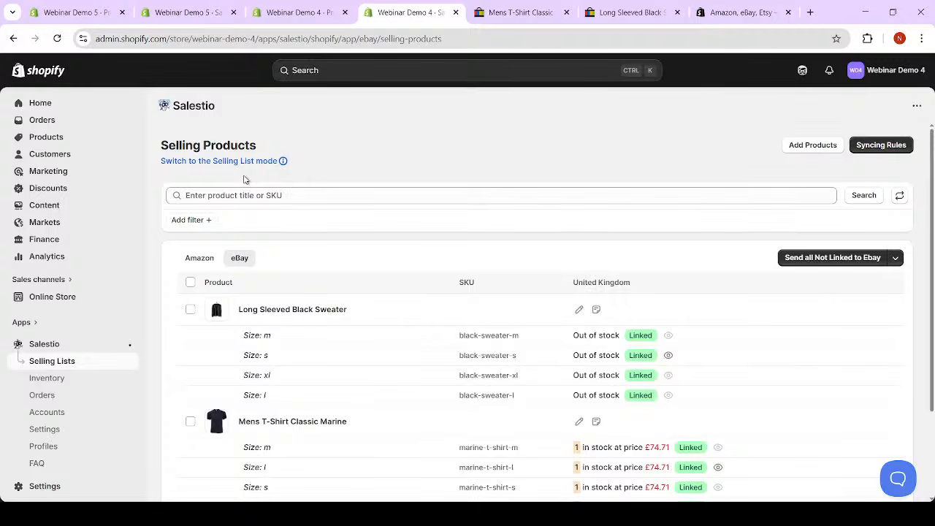
- Switch to the Selling List mode and return to the Selling Products mode
{"action": "left_click", "coordinate": [267, 161]}
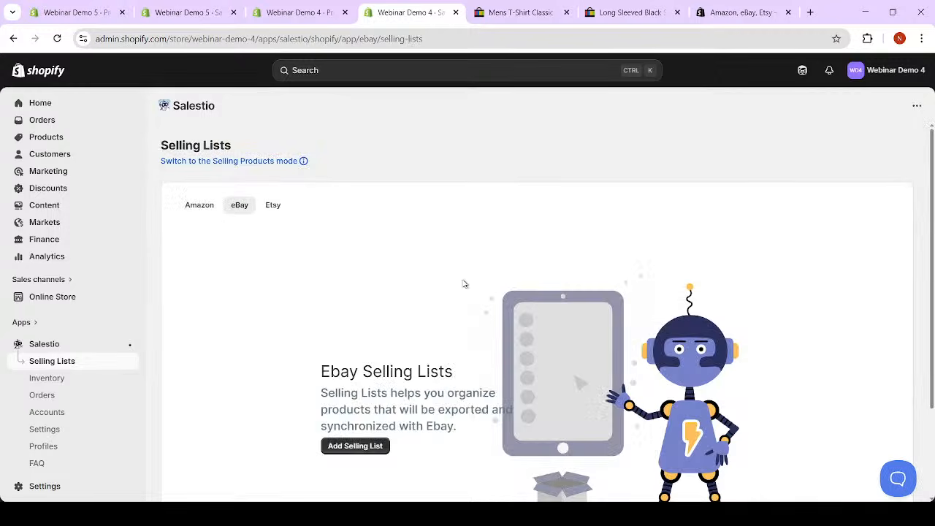
{"action": "left_click", "coordinate": [202, 161]}
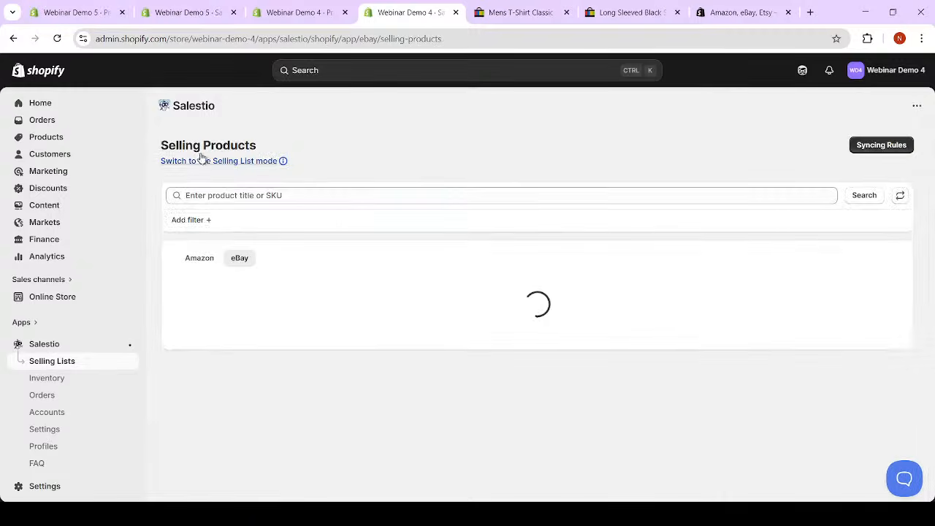
{"action": "left_click_drag", "start_coordinate": [159, 145], "coordinate": [265, 145]}
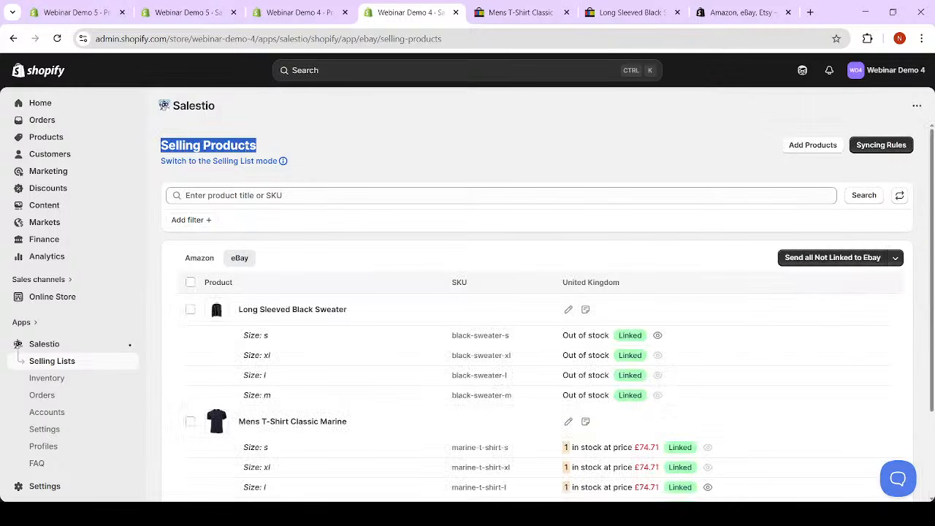
{"action": "left_click", "coordinate": [221, 145]}
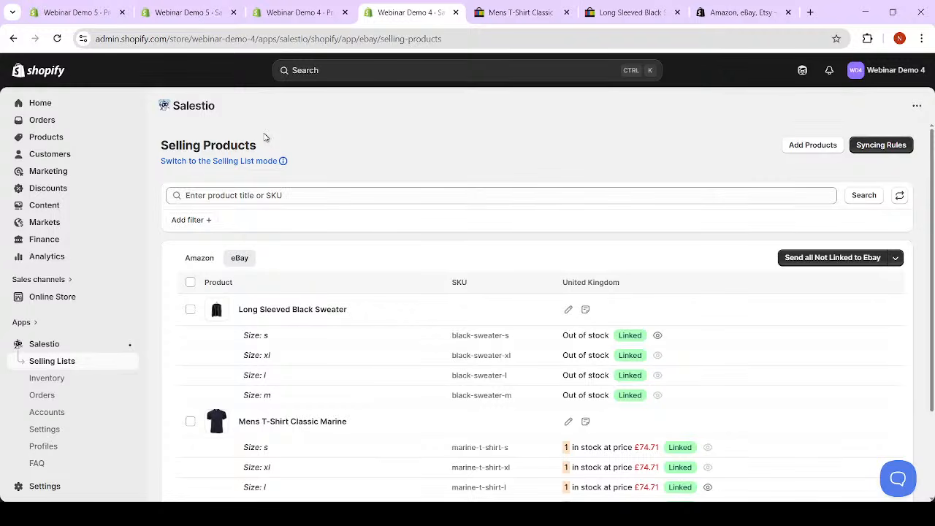
- Open the Selling List mode, view its Amazon and eBay lists, and go back to the Selling Products mode
{"action": "left_click", "coordinate": [190, 163]}
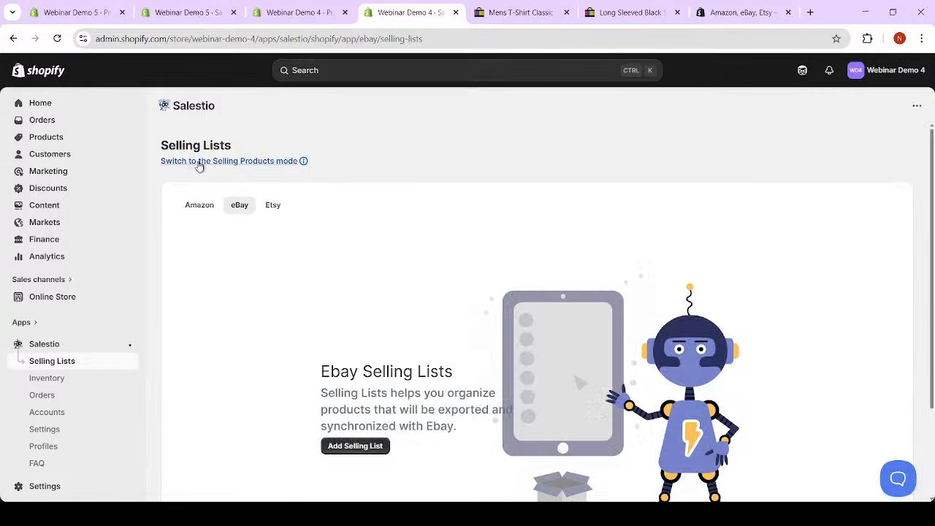
{"action": "left_click", "coordinate": [202, 206]}
{"action": "left_click", "coordinate": [236, 206]}
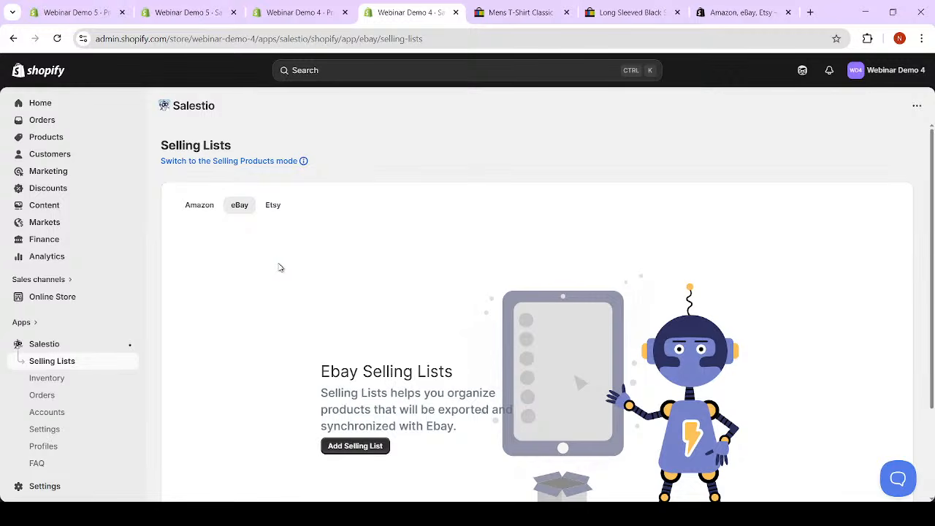
{"action": "left_click", "coordinate": [219, 163]}
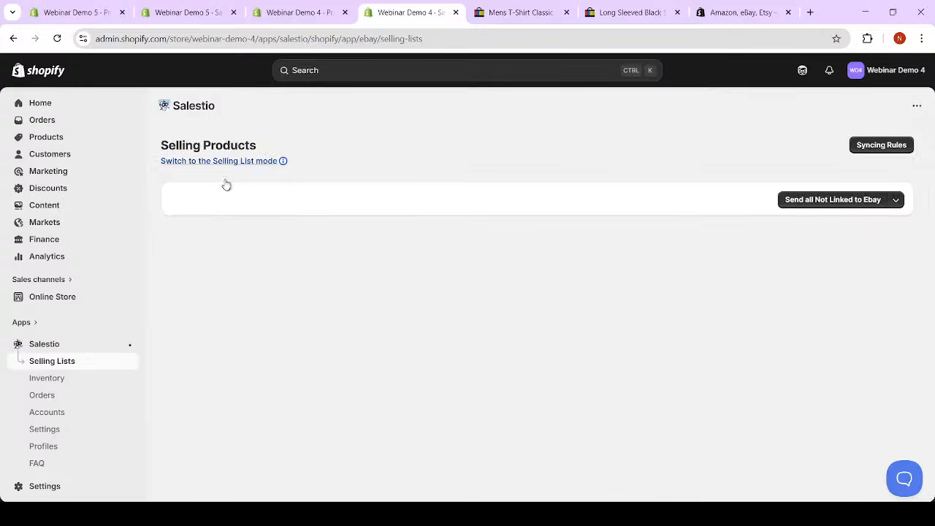
- Look over the eBay selling products, the product search, and the Syncing Status filter option without applying any filter
{"action": "scroll", "coordinate": [351, 306], "scroll_direction": "down", "scroll_amount": 2}
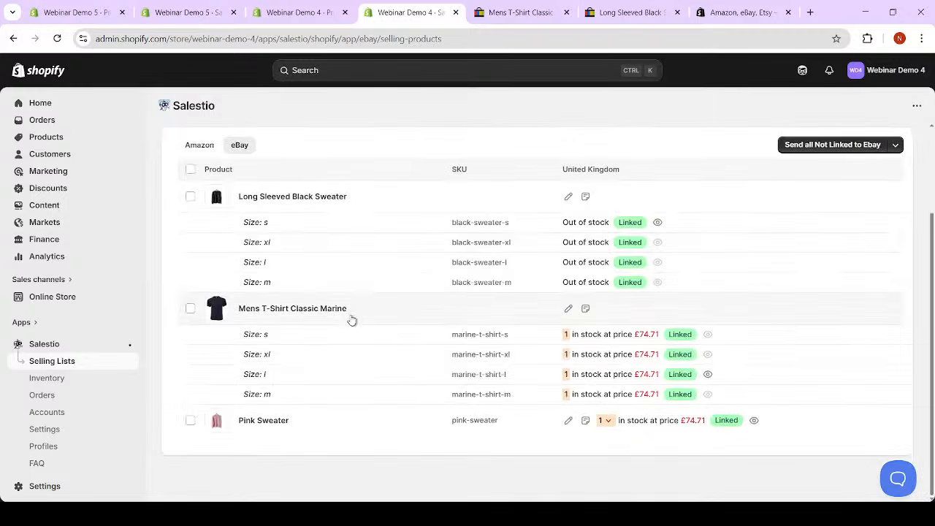
{"action": "scroll", "coordinate": [343, 292], "scroll_direction": "up", "scroll_amount": 2}
{"action": "left_click", "coordinate": [250, 195]}
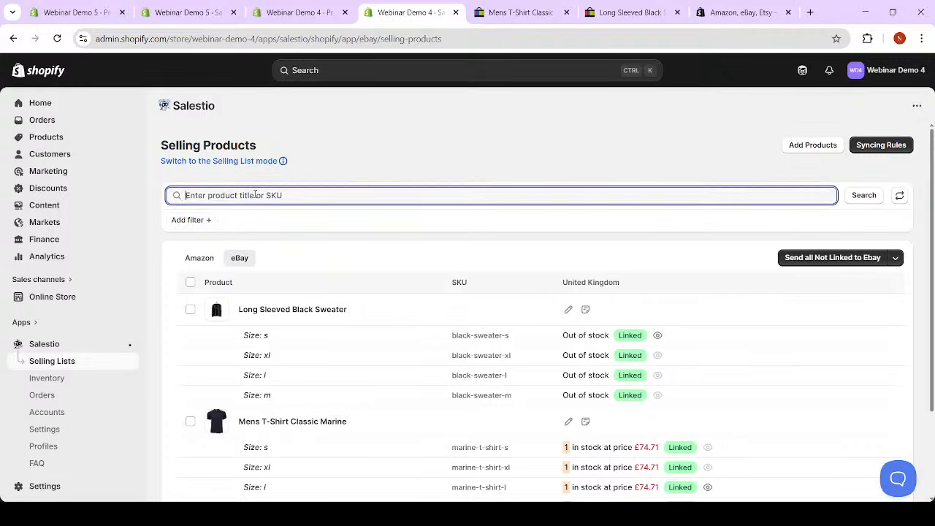
{"action": "left_click", "coordinate": [192, 220]}
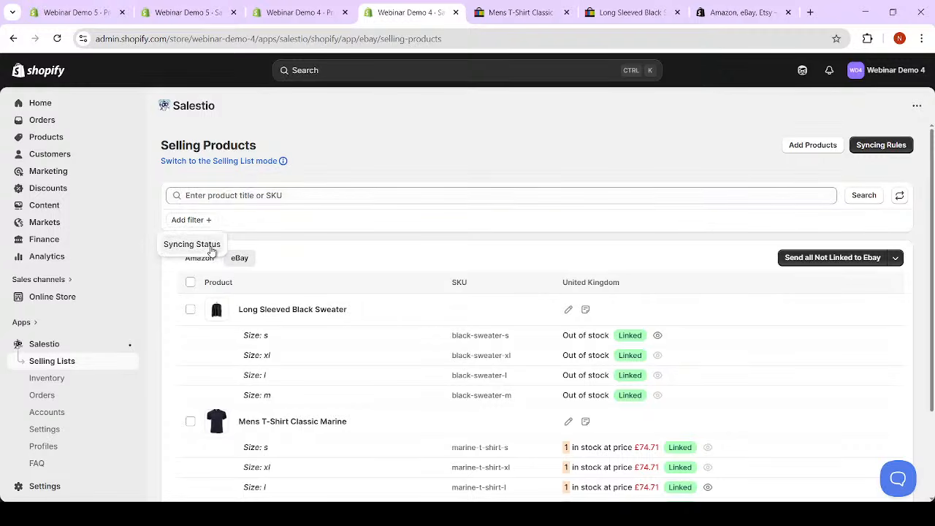
{"action": "left_click", "coordinate": [757, 199]}
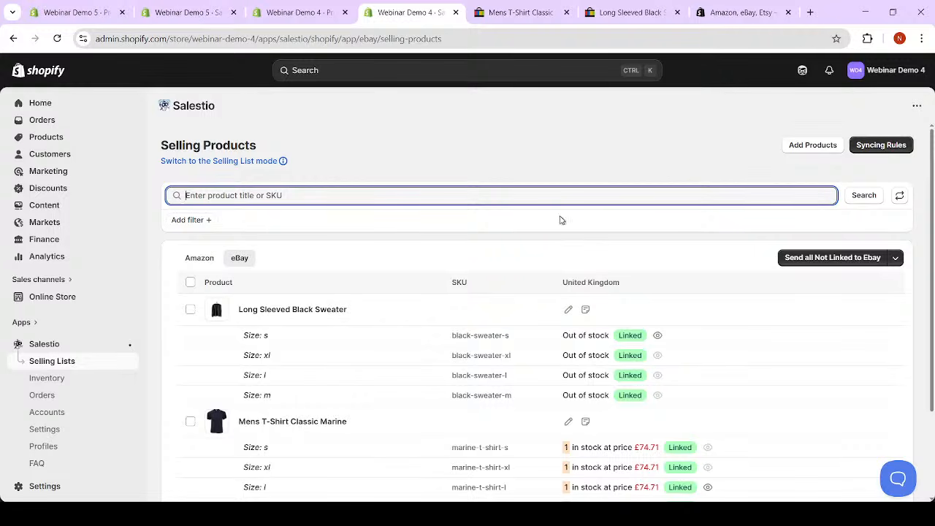
- View the Selling List mode and the eBay syncing rules, and return to look through the eBay selling products
{"action": "left_click", "coordinate": [254, 162]}
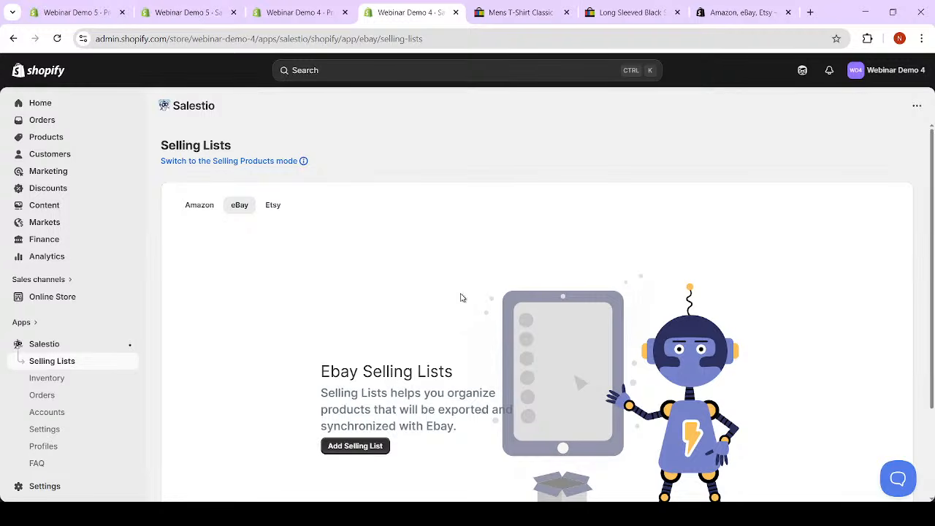
{"action": "left_click", "coordinate": [204, 164]}
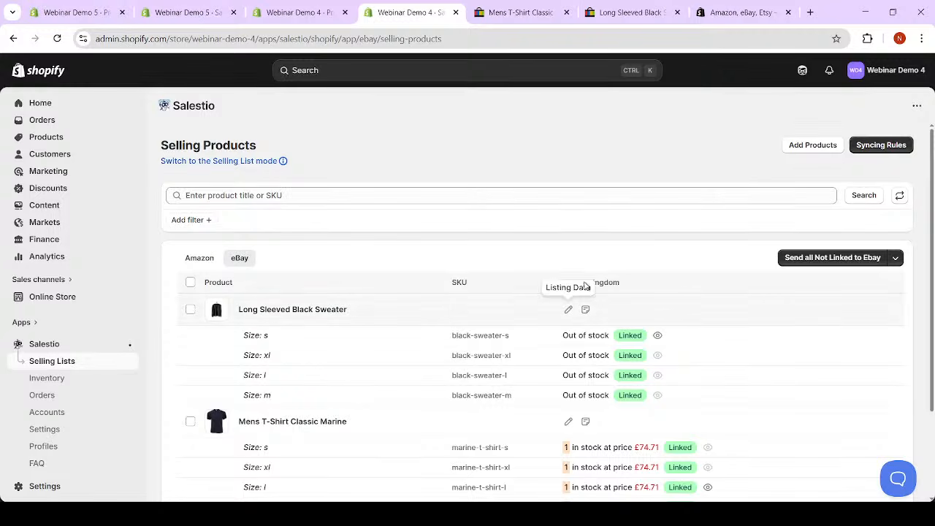
{"action": "left_click", "coordinate": [897, 148]}
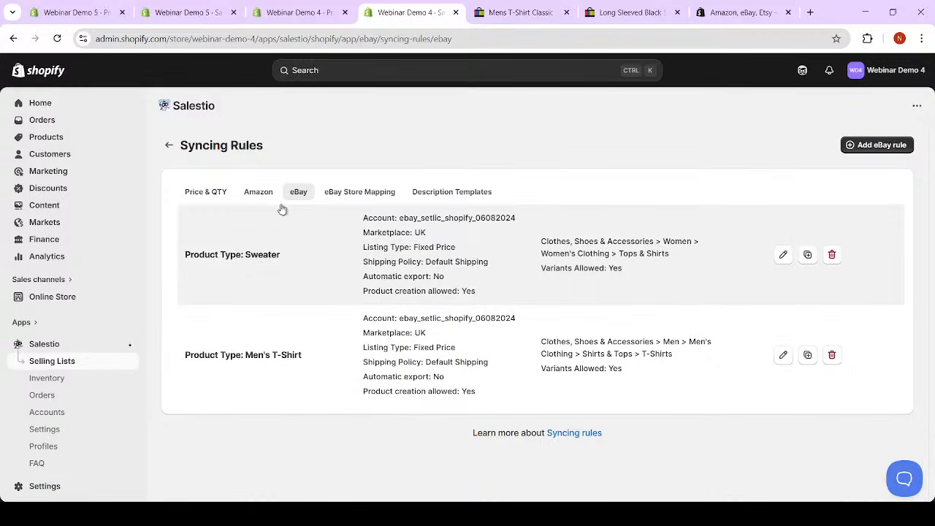
{"action": "left_click", "coordinate": [169, 147]}
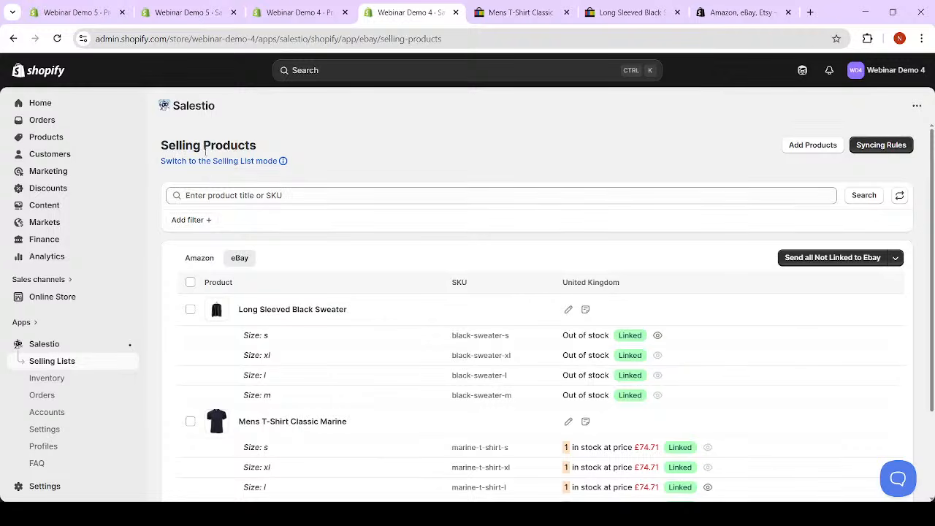
{"action": "left_click_drag", "start_coordinate": [168, 145], "coordinate": [282, 148]}
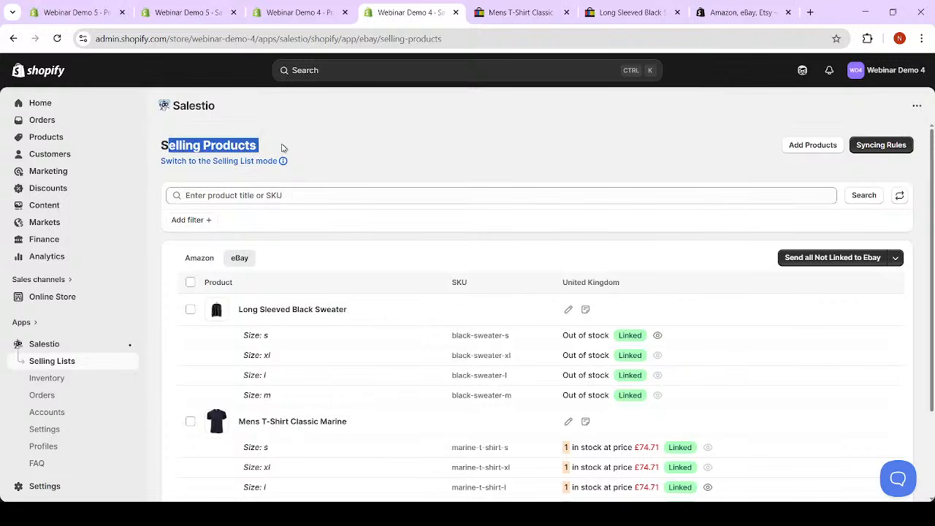
{"action": "left_click", "coordinate": [282, 148]}
{"action": "scroll", "coordinate": [371, 365], "scroll_direction": "down", "scroll_amount": 2}
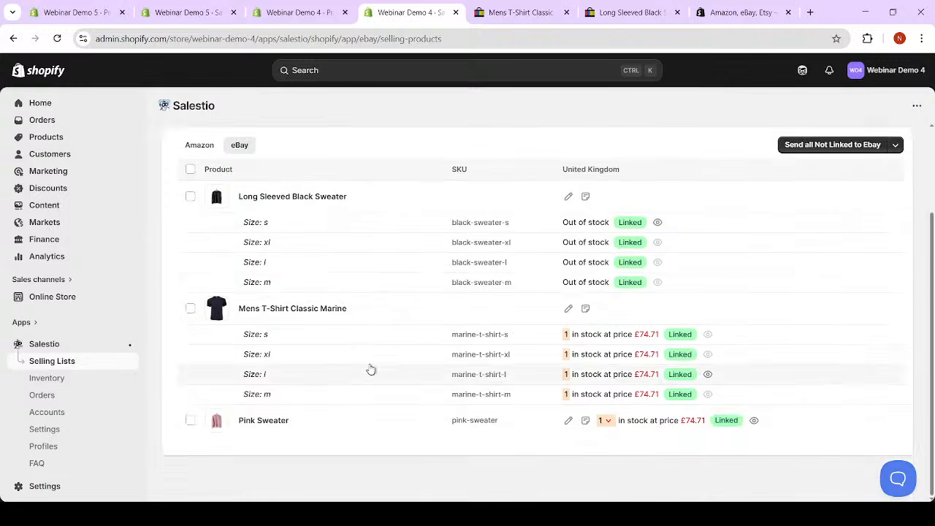
{"action": "scroll", "coordinate": [371, 369], "scroll_direction": "up", "scroll_amount": 2}
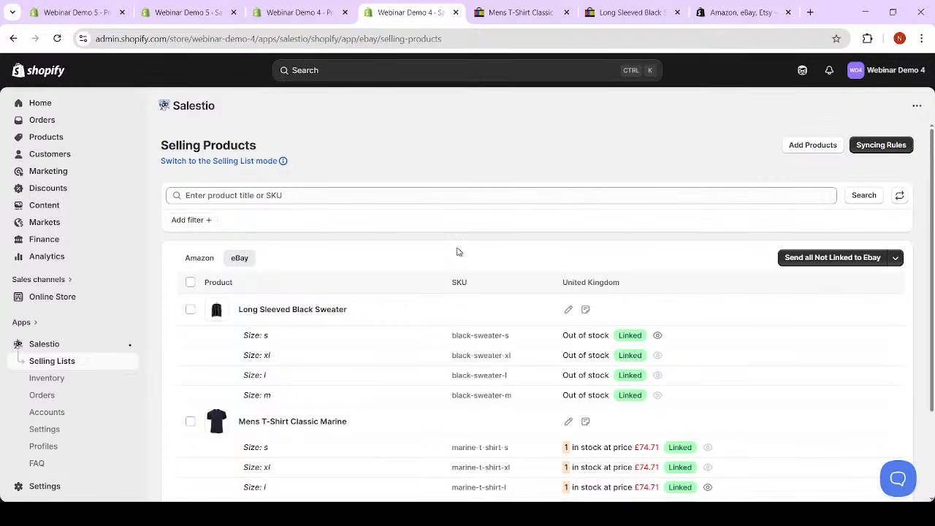
- Run Revise QTY on eBay for the Long Sleeved Black Sweater and refresh the product list
{"action": "scroll", "coordinate": [413, 384], "scroll_direction": "down", "scroll_amount": 3}
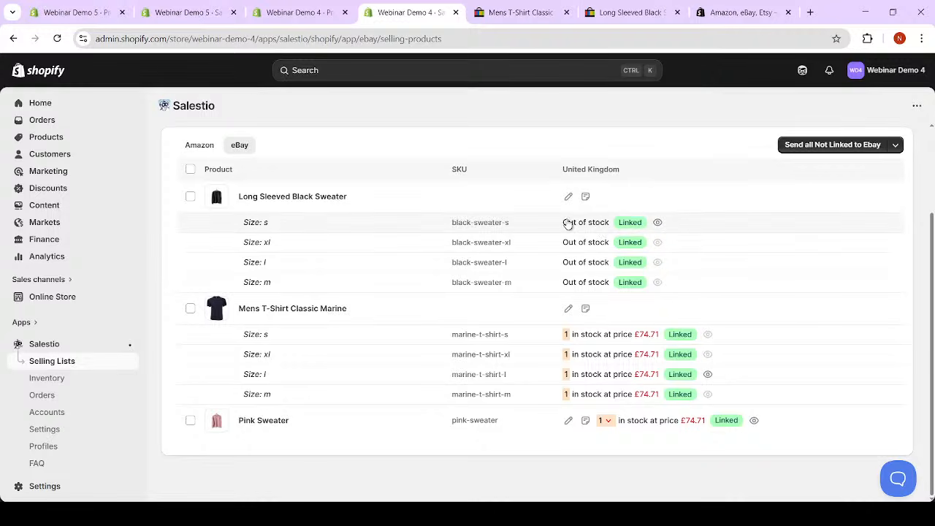
{"action": "left_click", "coordinate": [190, 196]}
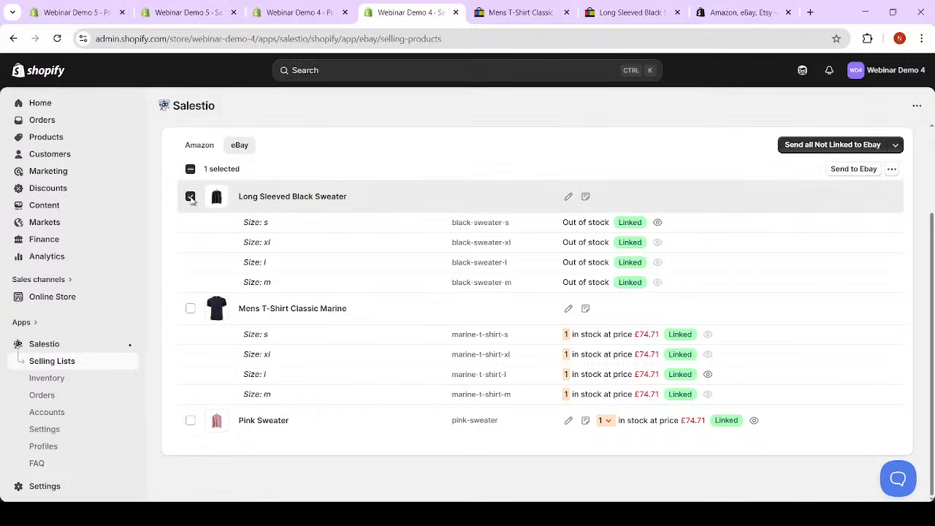
{"action": "left_click", "coordinate": [892, 169]}
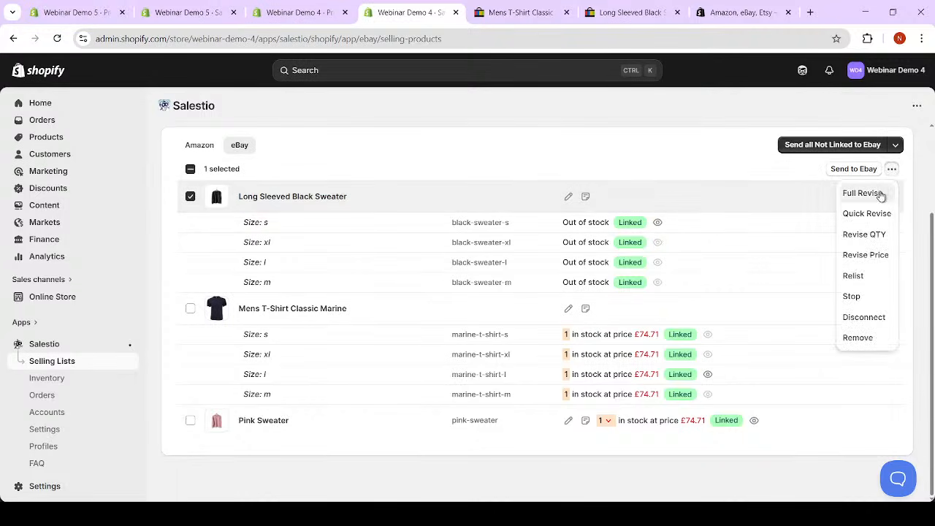
{"action": "left_click", "coordinate": [875, 234]}
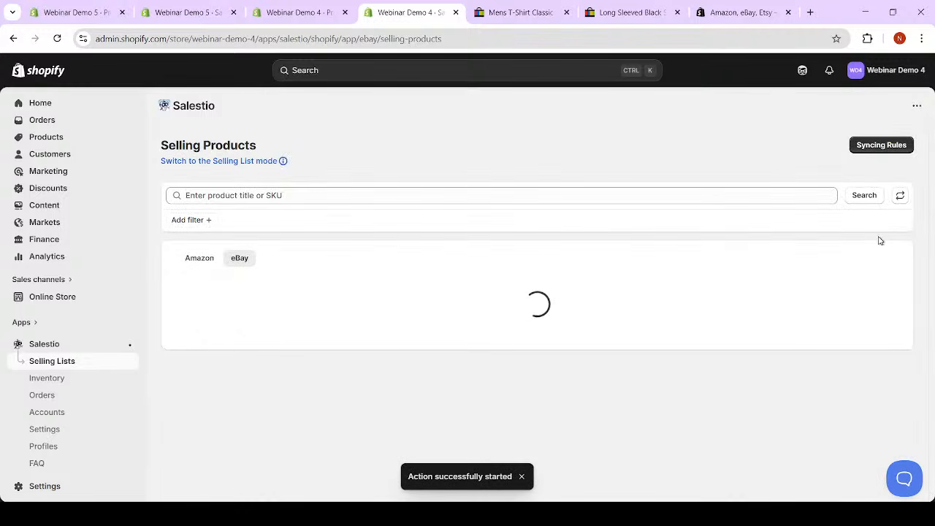
{"action": "left_click", "coordinate": [899, 196]}
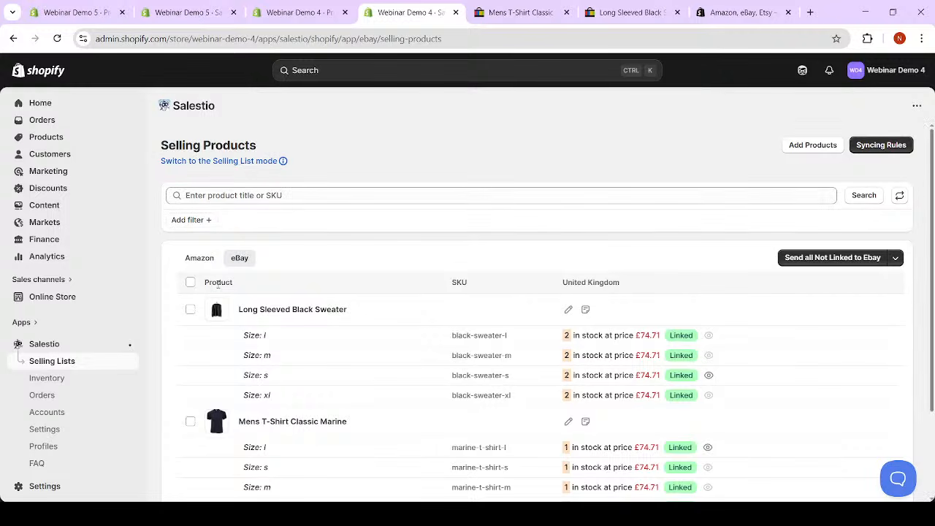
- Compare the Amazon and eBay selling products, ending on the eBay list
{"action": "left_click", "coordinate": [208, 263]}
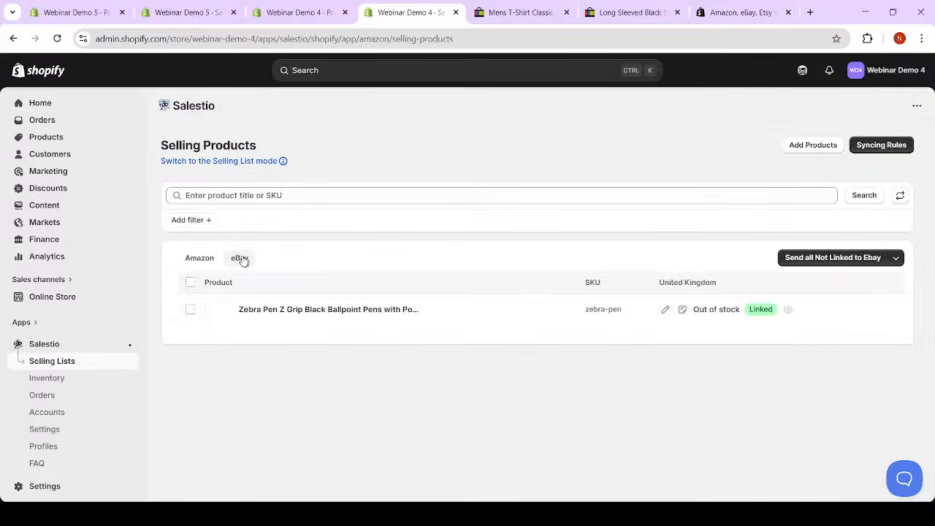
{"action": "left_click", "coordinate": [241, 259]}
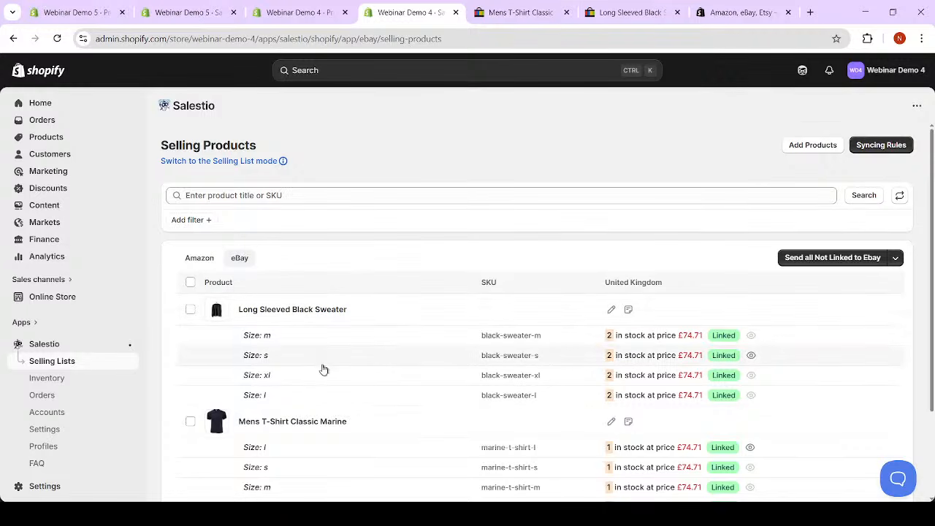
{"action": "left_click", "coordinate": [199, 261]}
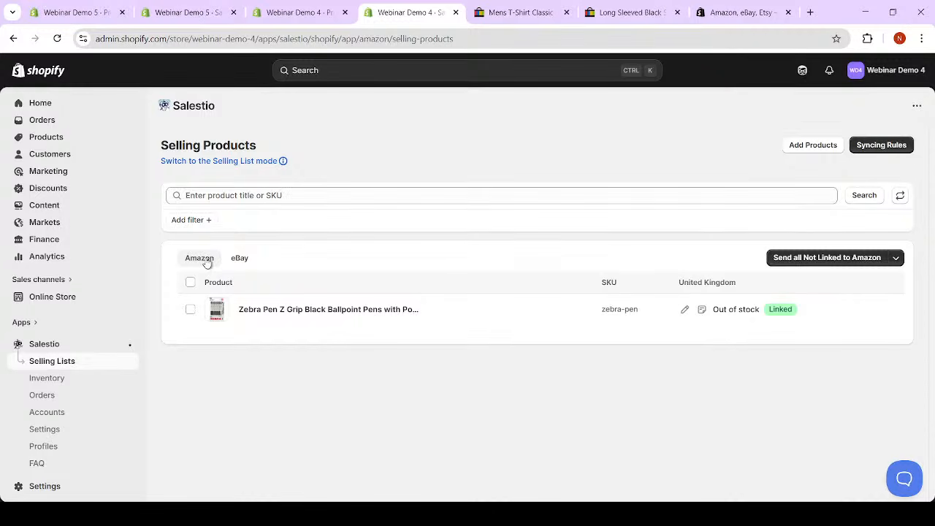
{"action": "left_click", "coordinate": [239, 258]}
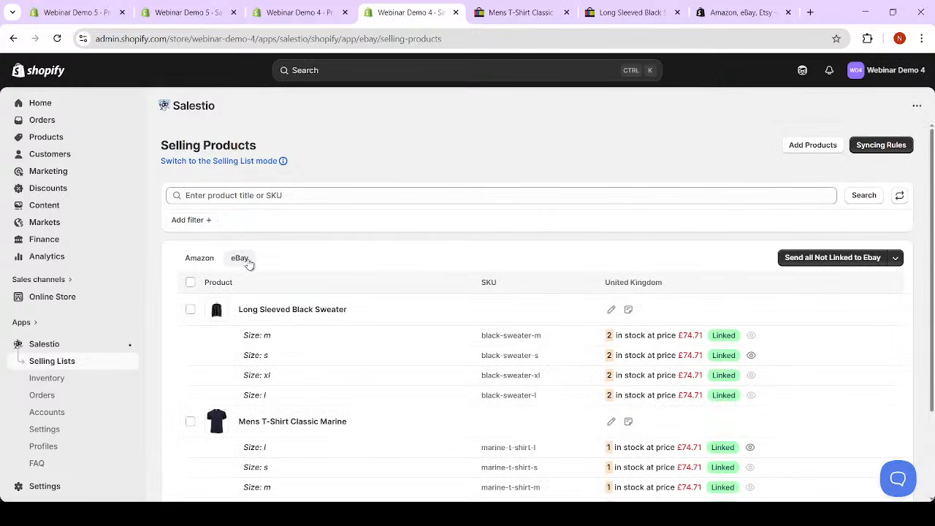
- View the eBay marketplace selection for adding products and the Long Sleeved Black Sweater's listing data, closing both without changes
{"action": "left_click", "coordinate": [828, 149]}
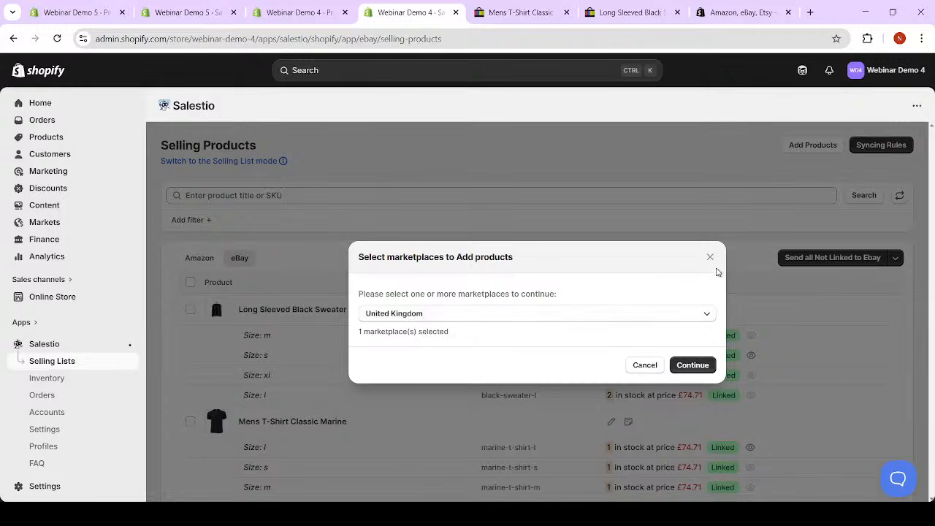
{"action": "left_click", "coordinate": [646, 368]}
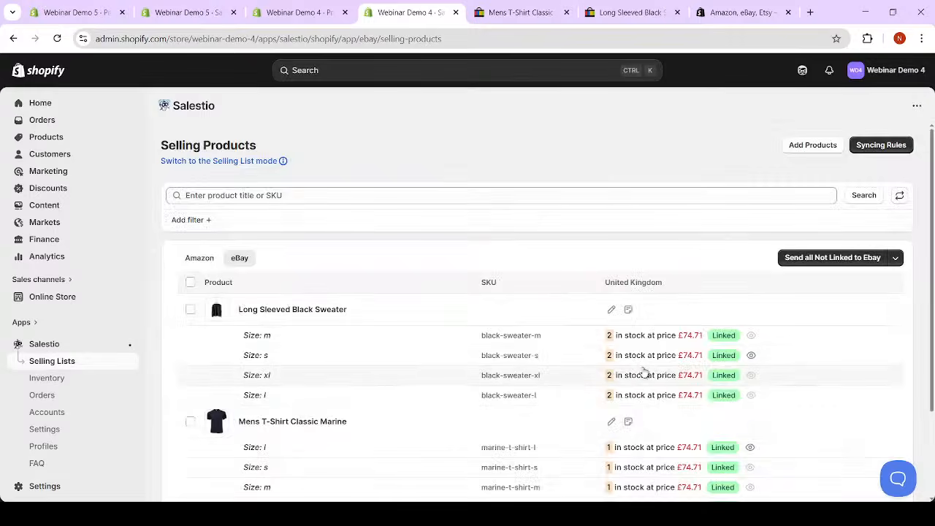
{"action": "left_click", "coordinate": [615, 312]}
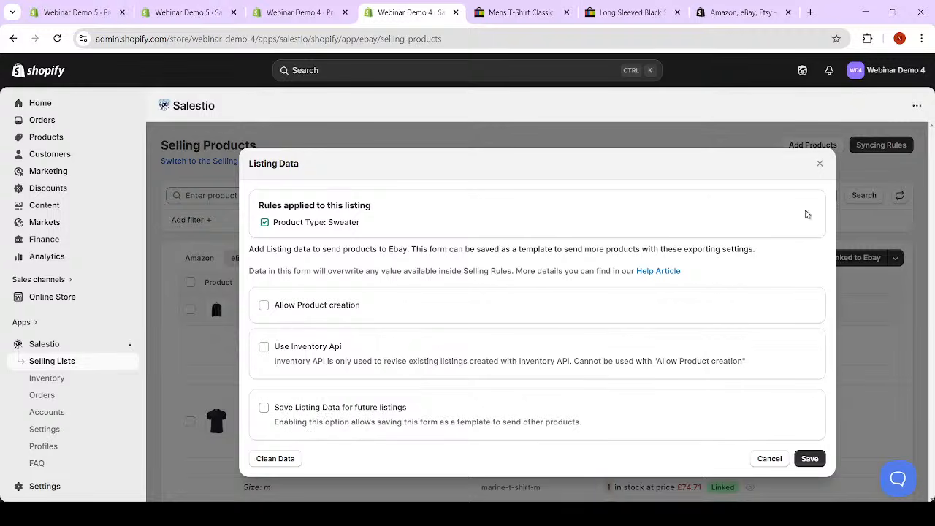
{"action": "left_click", "coordinate": [819, 163]}
- Review the eBay syncing rules, return to the selling products, and switch to the Selling List mode
{"action": "left_click", "coordinate": [873, 150]}
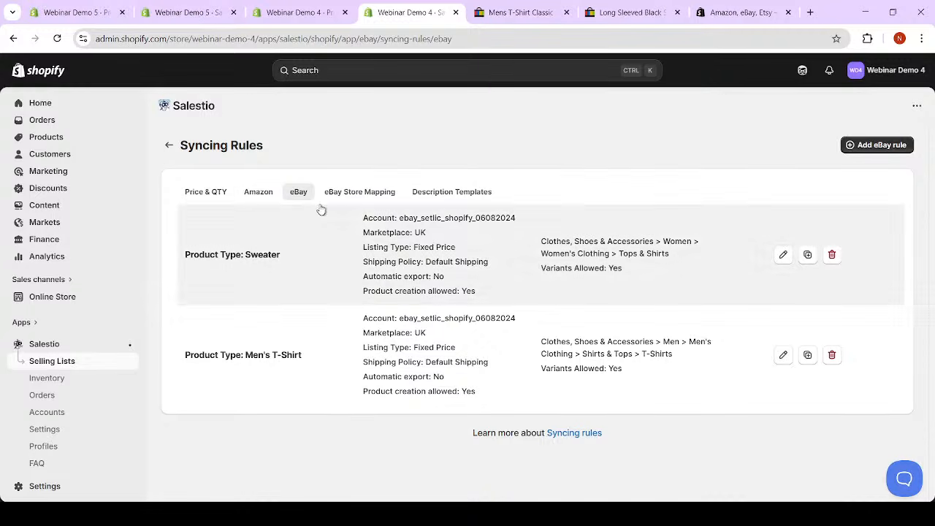
{"action": "left_click", "coordinate": [169, 144]}
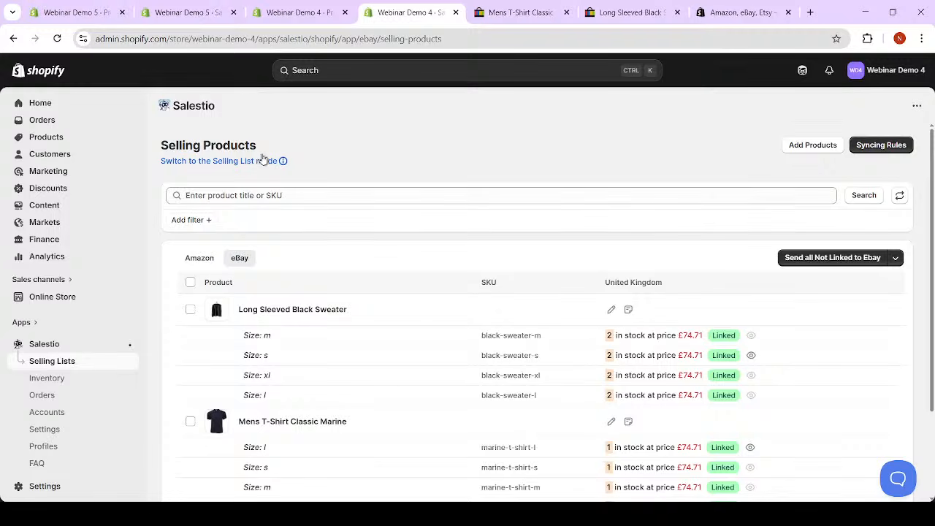
{"action": "left_click", "coordinate": [214, 167]}
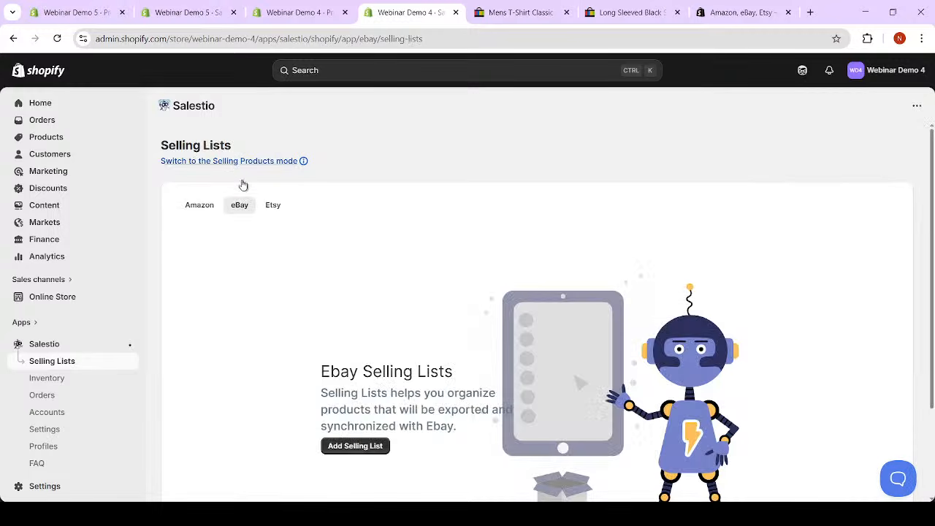